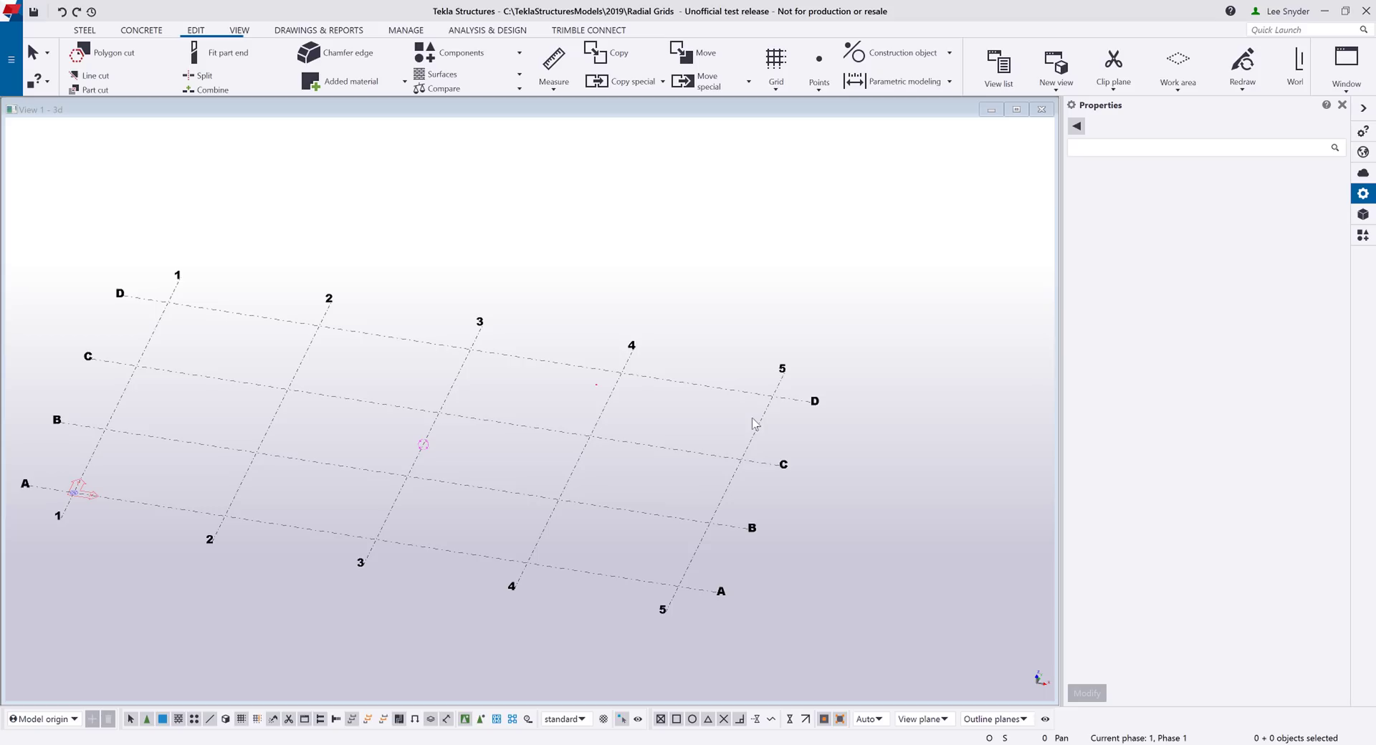
Show the Construction object list with Line, Plane, Circle, Arc, Polycurve and Copy with offset.
{"action": "left_click", "coordinate": [925, 58]}
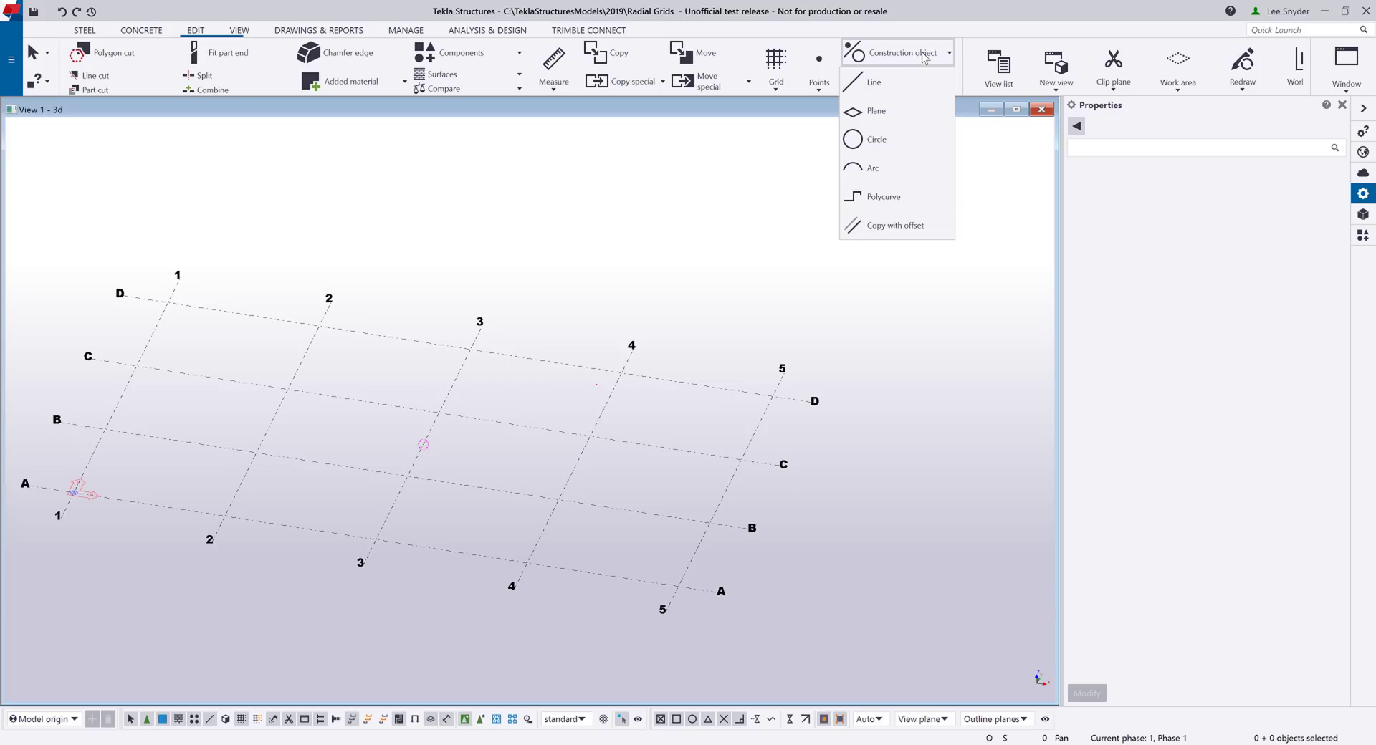
Draw a 9'-0" radius construction circle centred on C/4, lying flat on the grid plane.
{"action": "left_click", "coordinate": [920, 143]}
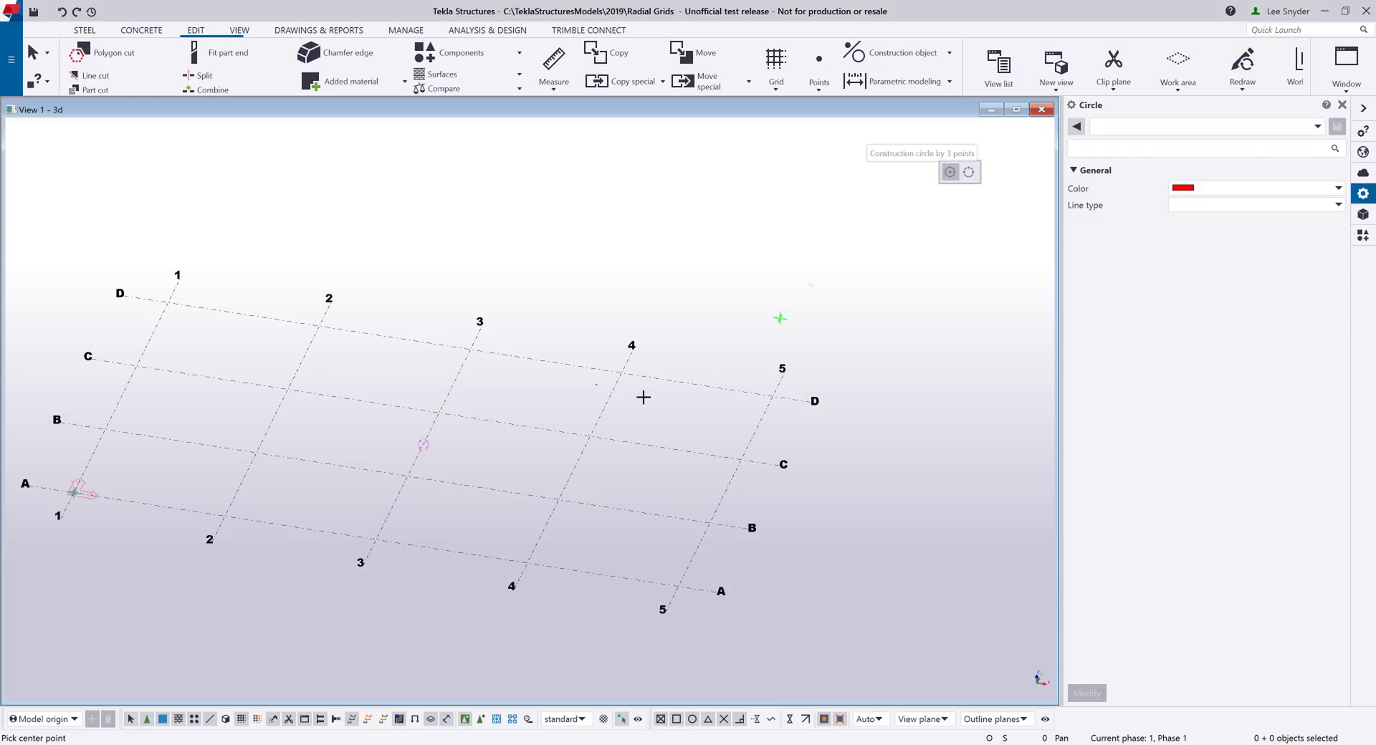
{"action": "left_click", "coordinate": [587, 437]}
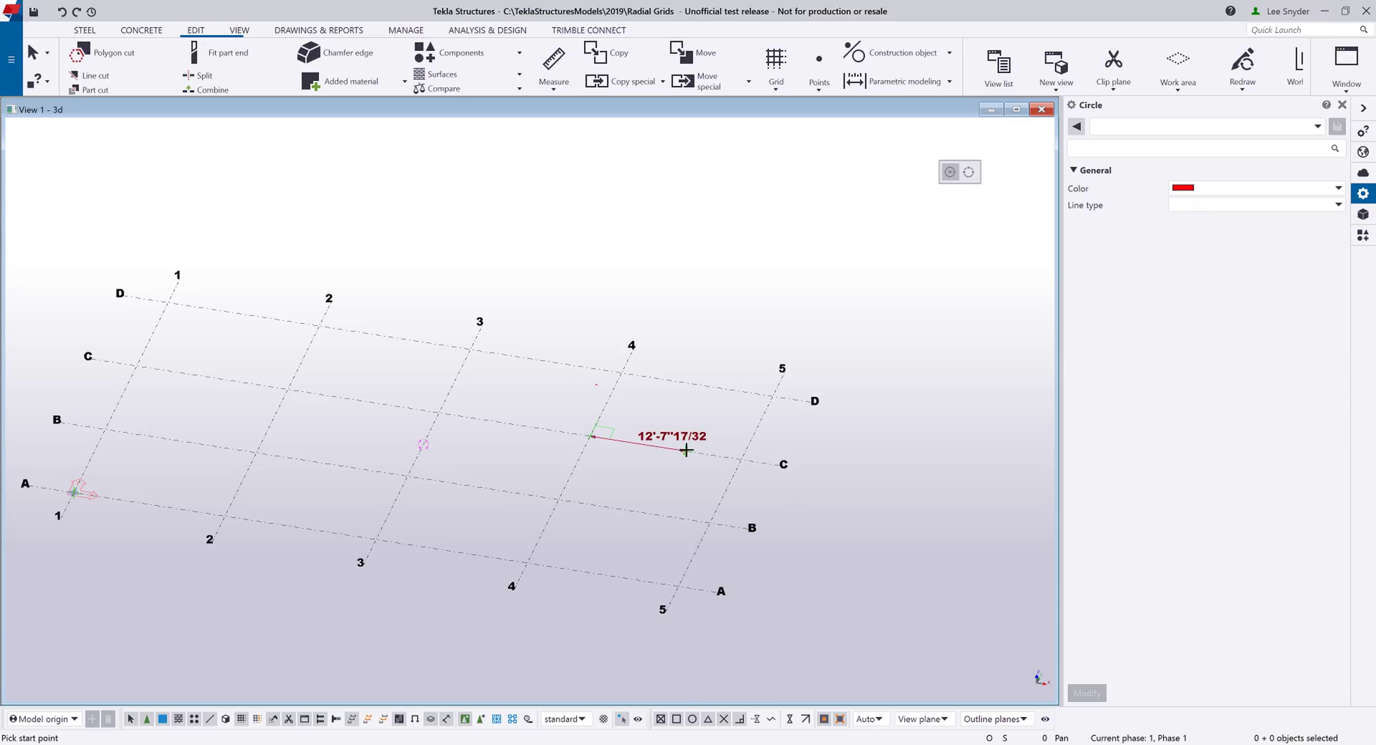
{"action": "scroll", "coordinate": [681, 449], "scroll_direction": "up", "scroll_amount": 3}
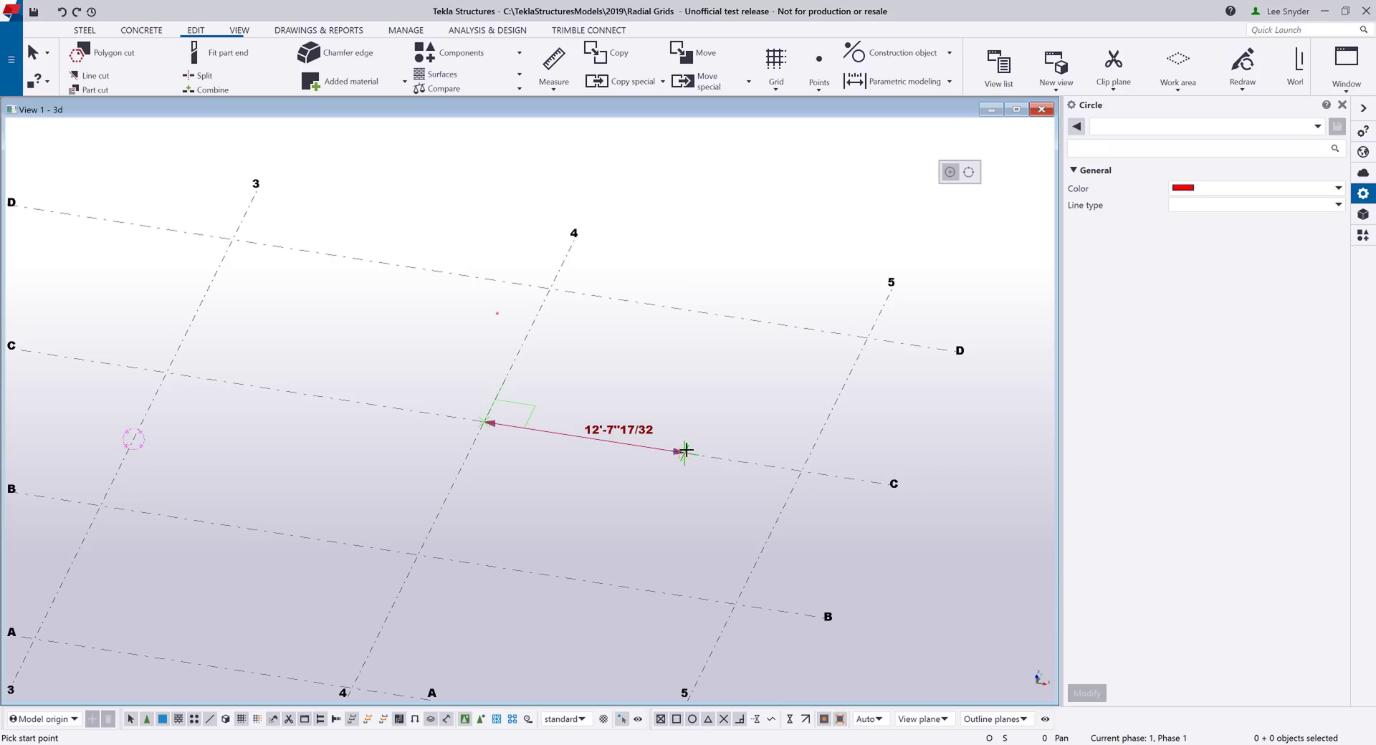
{"action": "type", "text": "9'"}
{"action": "key", "text": "Return"}
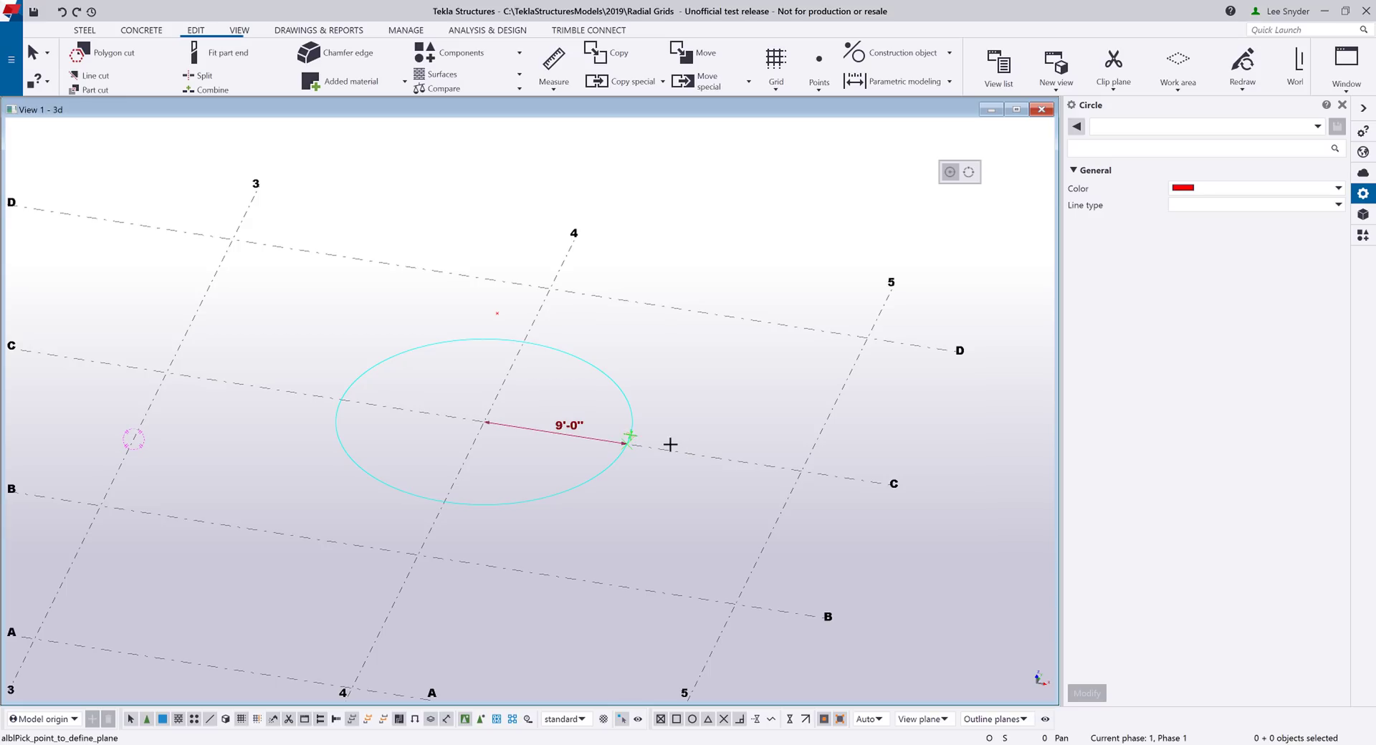
{"action": "left_click", "coordinate": [664, 432]}
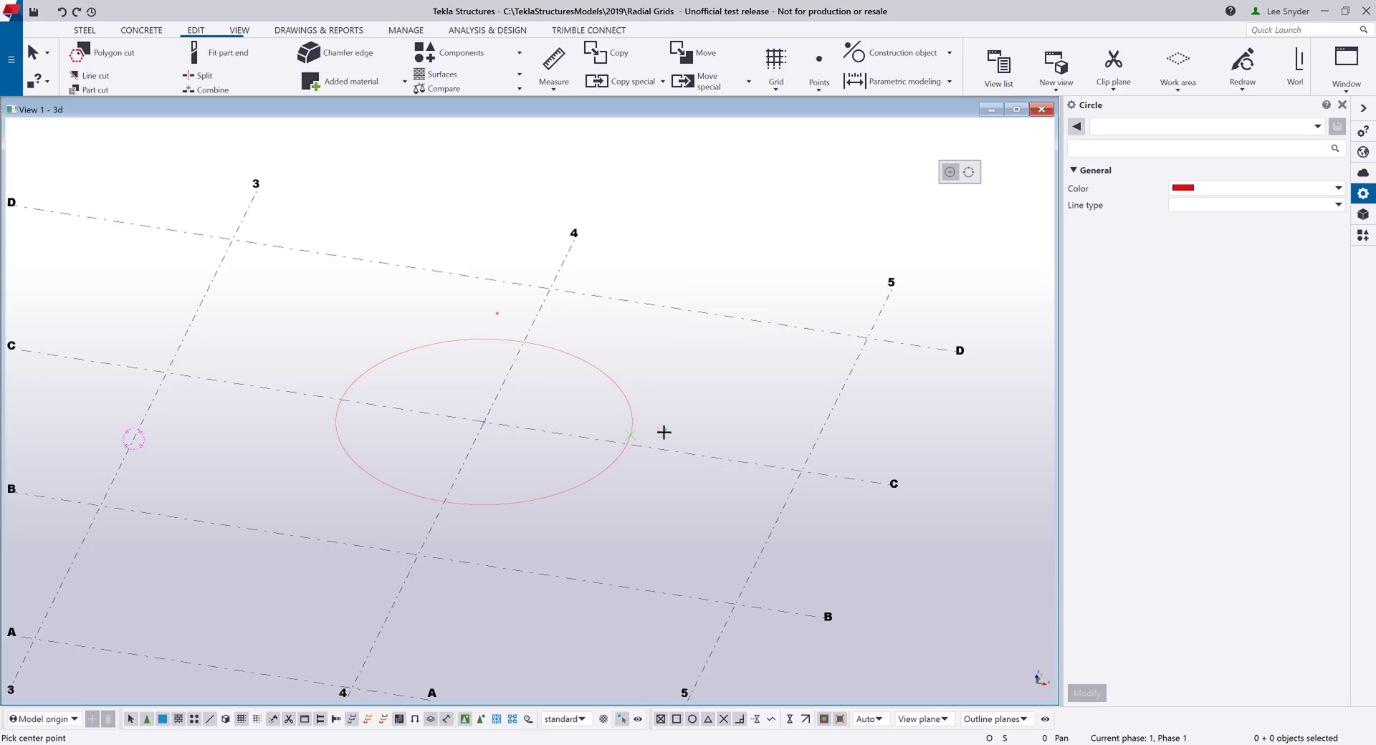
Draw a vertical 9'-0" construction circle centred on C/4, crossing the flat circle.
{"action": "middle_click_drag", "start_coordinate": [663, 432], "coordinate": [415, 488], "text": "ctrl"}
{"action": "scroll", "coordinate": [414, 488], "scroll_direction": "up", "scroll_amount": 2}
{"action": "left_click", "coordinate": [440, 481]}
{"action": "left_click", "coordinate": [507, 535]}
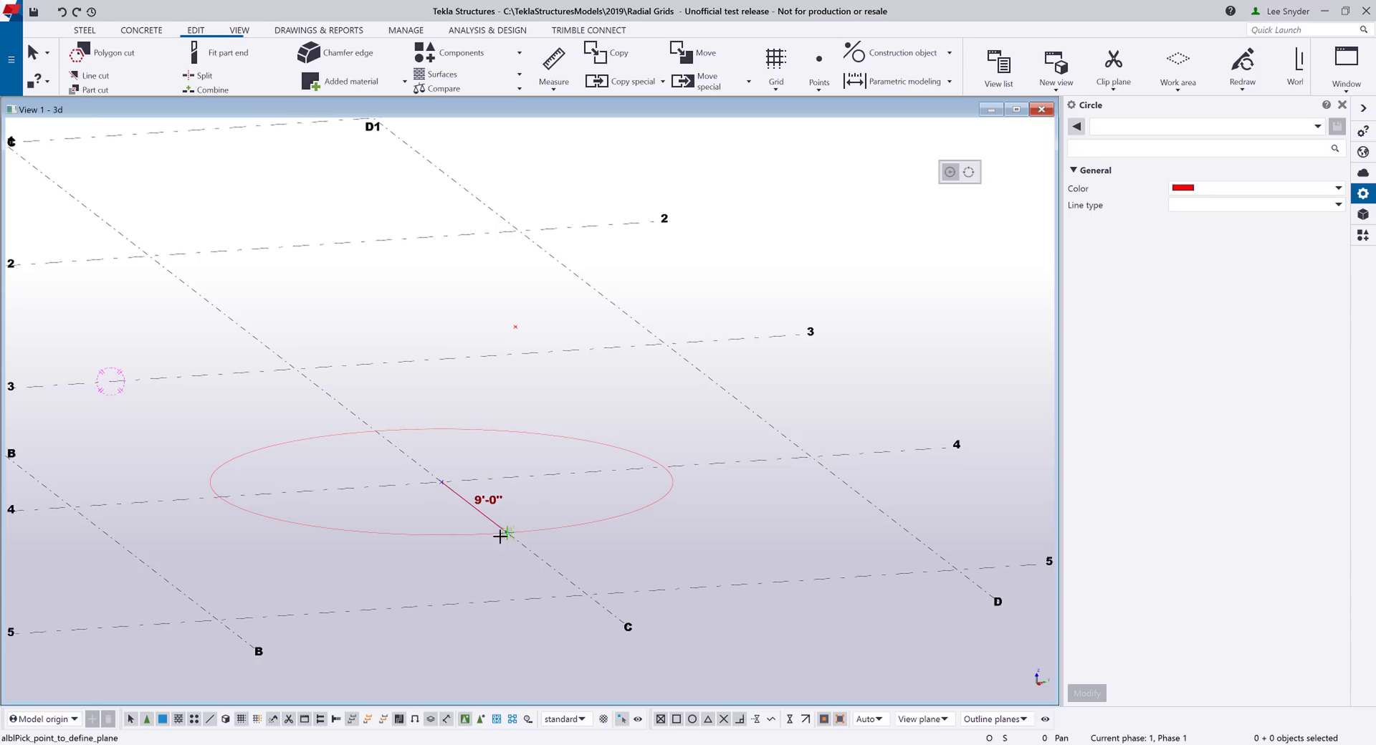
{"action": "left_click", "coordinate": [516, 328]}
{"action": "middle_click_drag", "start_coordinate": [513, 239], "coordinate": [571, 456], "text": "ctrl"}
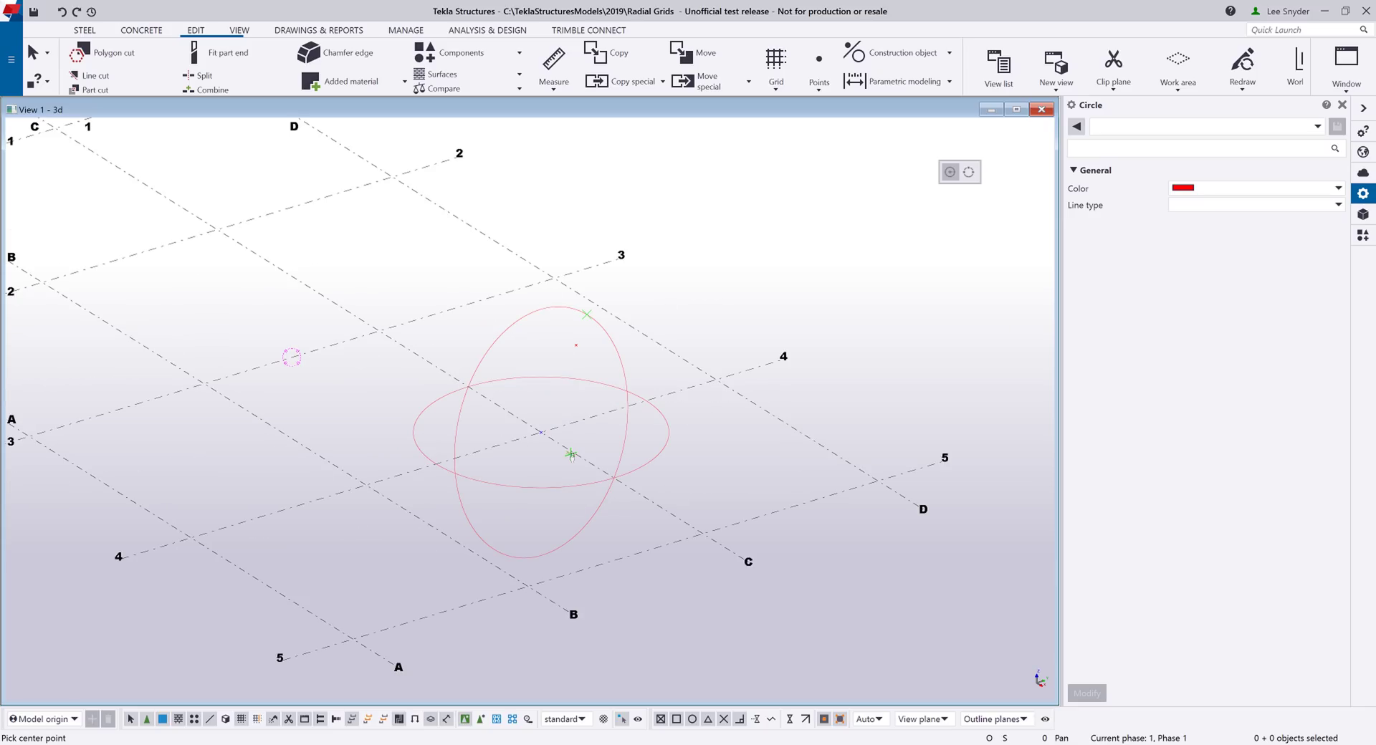
{"action": "key", "text": "Escape"}
Change the flat circle's radius to 8'-0".
{"action": "left_click", "coordinate": [621, 479]}
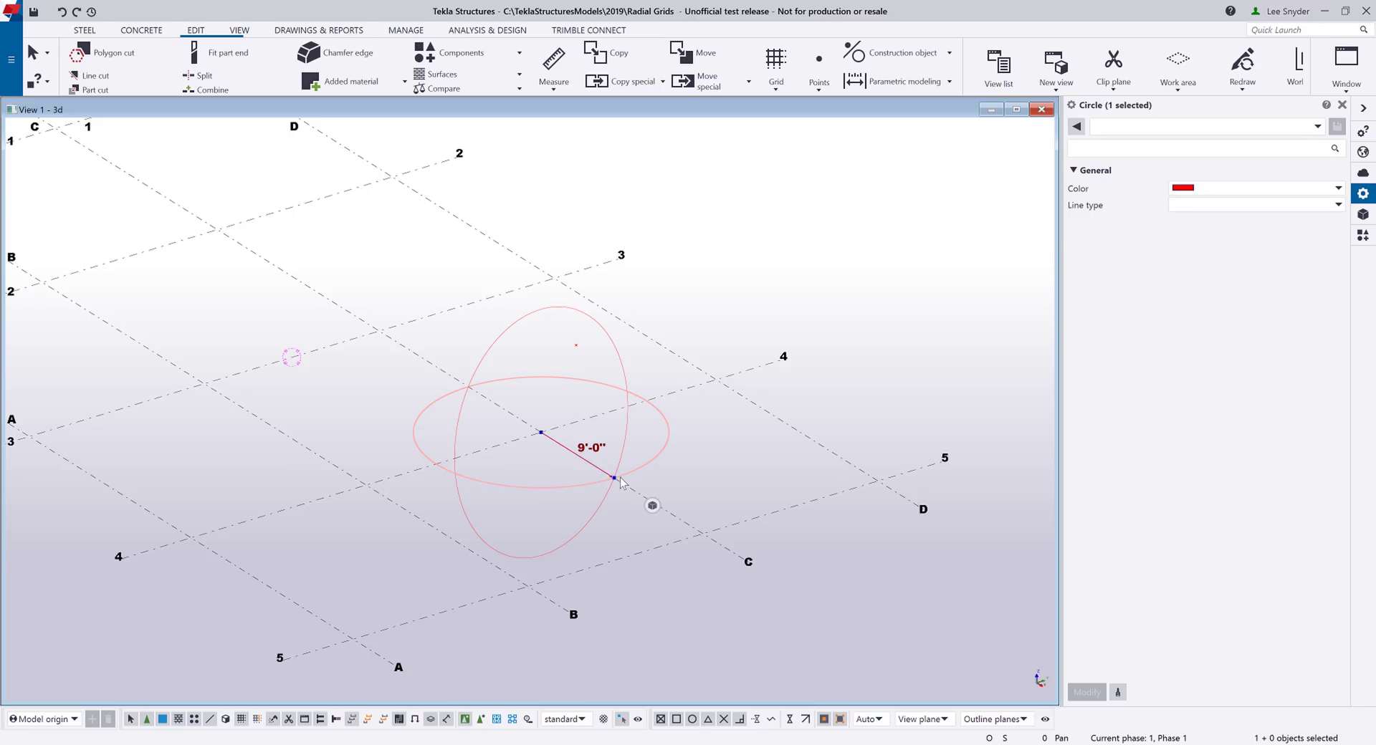
{"action": "left_click_drag", "start_coordinate": [615, 478], "coordinate": [639, 496]}
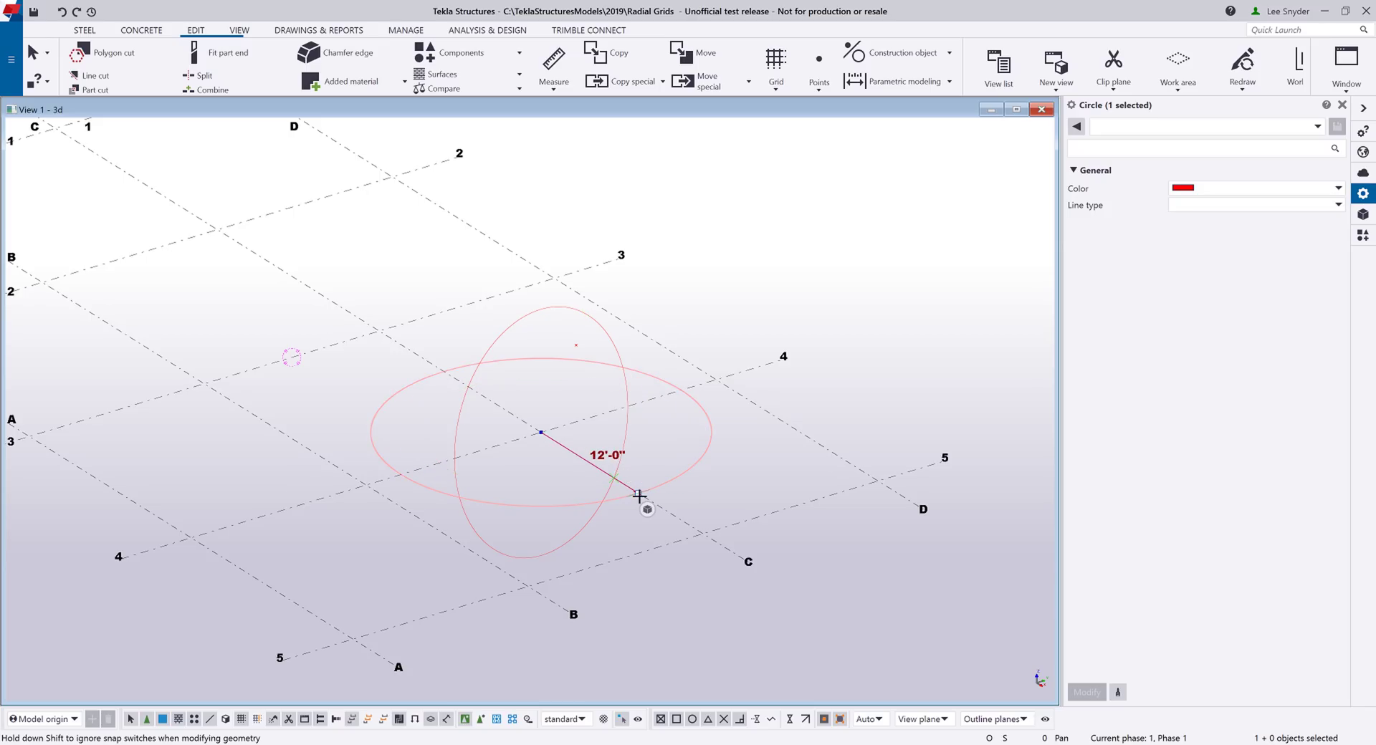
{"action": "left_click", "coordinate": [605, 456]}
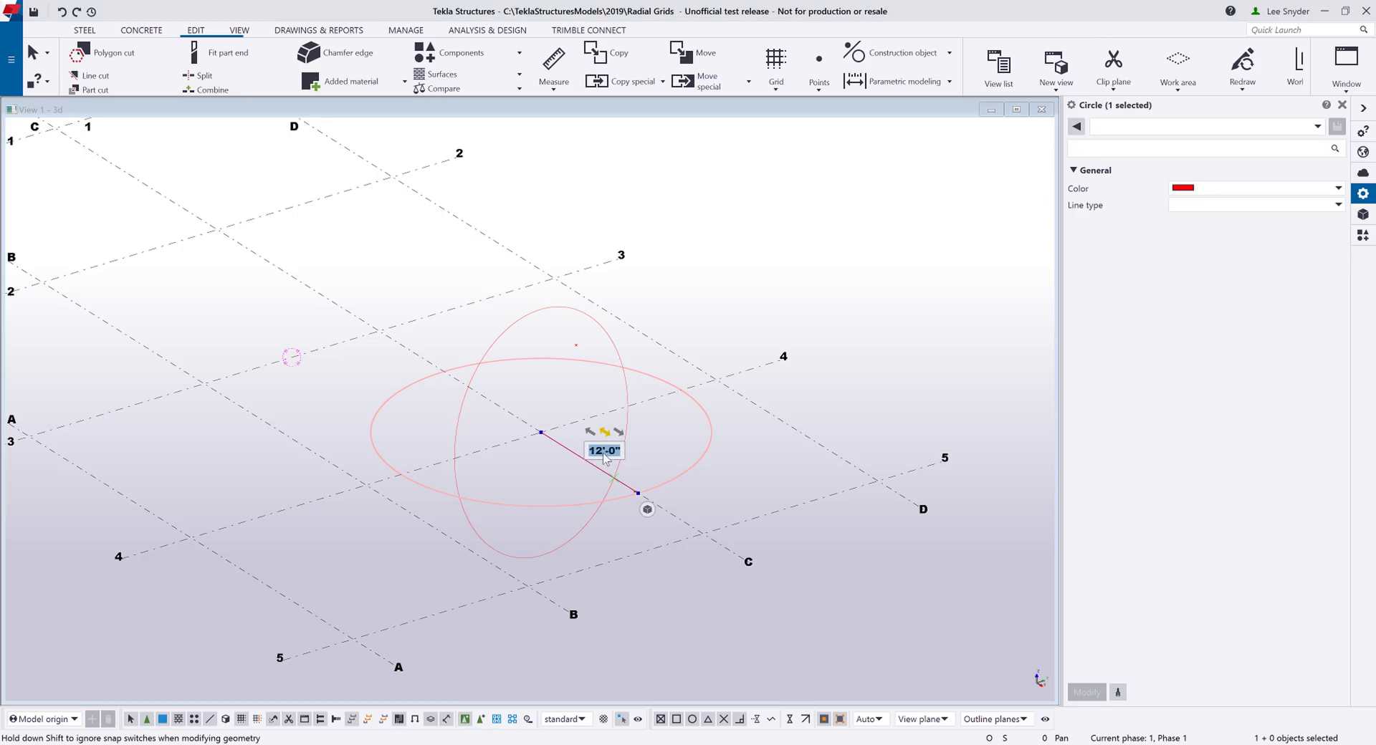
{"action": "type", "text": "8"}
{"action": "key", "text": "Return"}
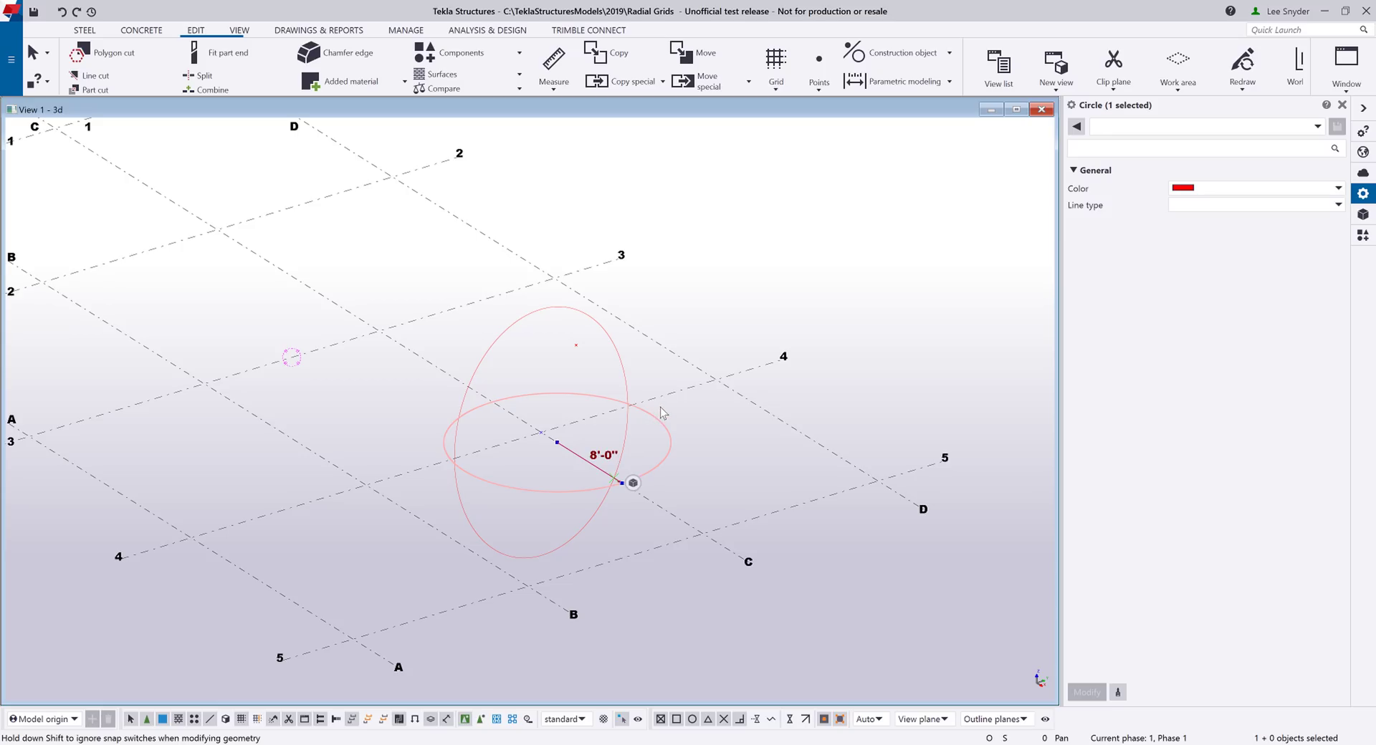
Give the flat circle red colour and a dashed line type.
{"action": "left_click", "coordinate": [1263, 192]}
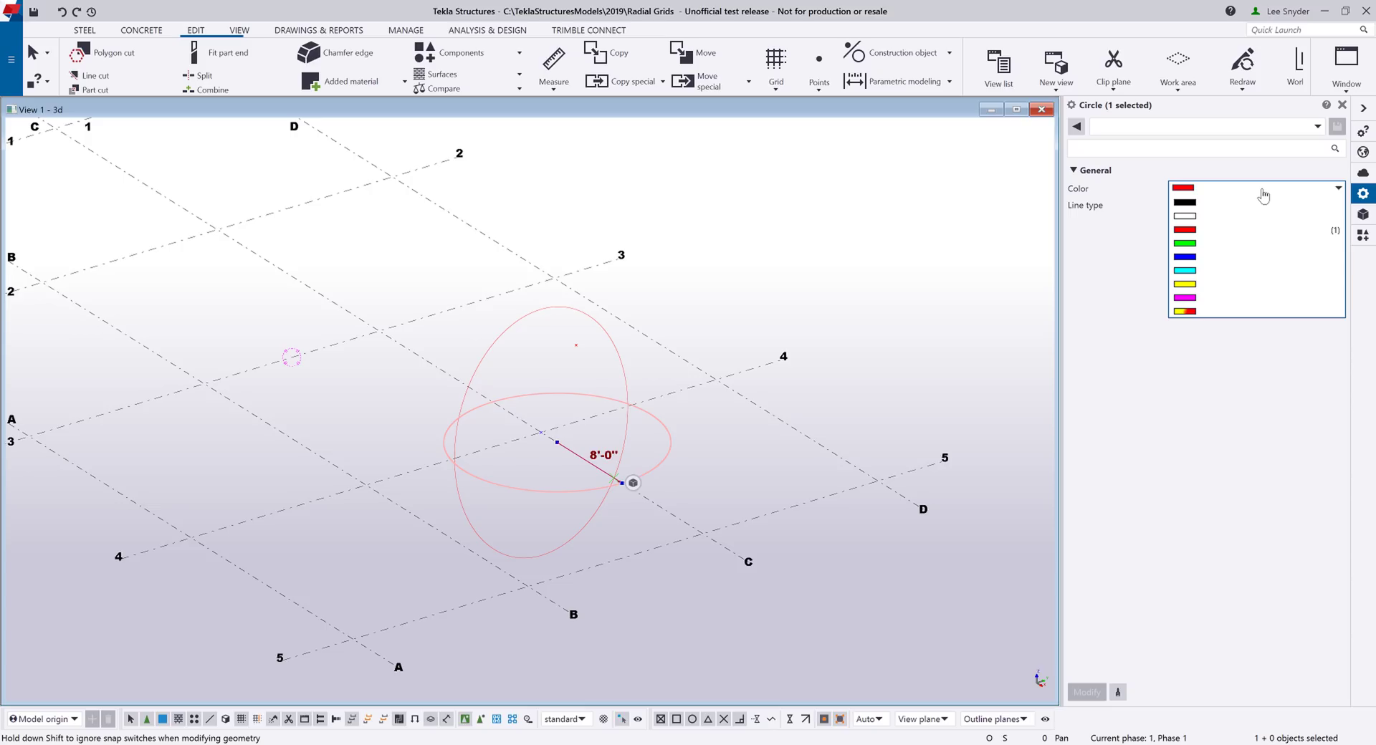
{"action": "left_click", "coordinate": [1263, 195]}
{"action": "left_click", "coordinate": [1269, 212]}
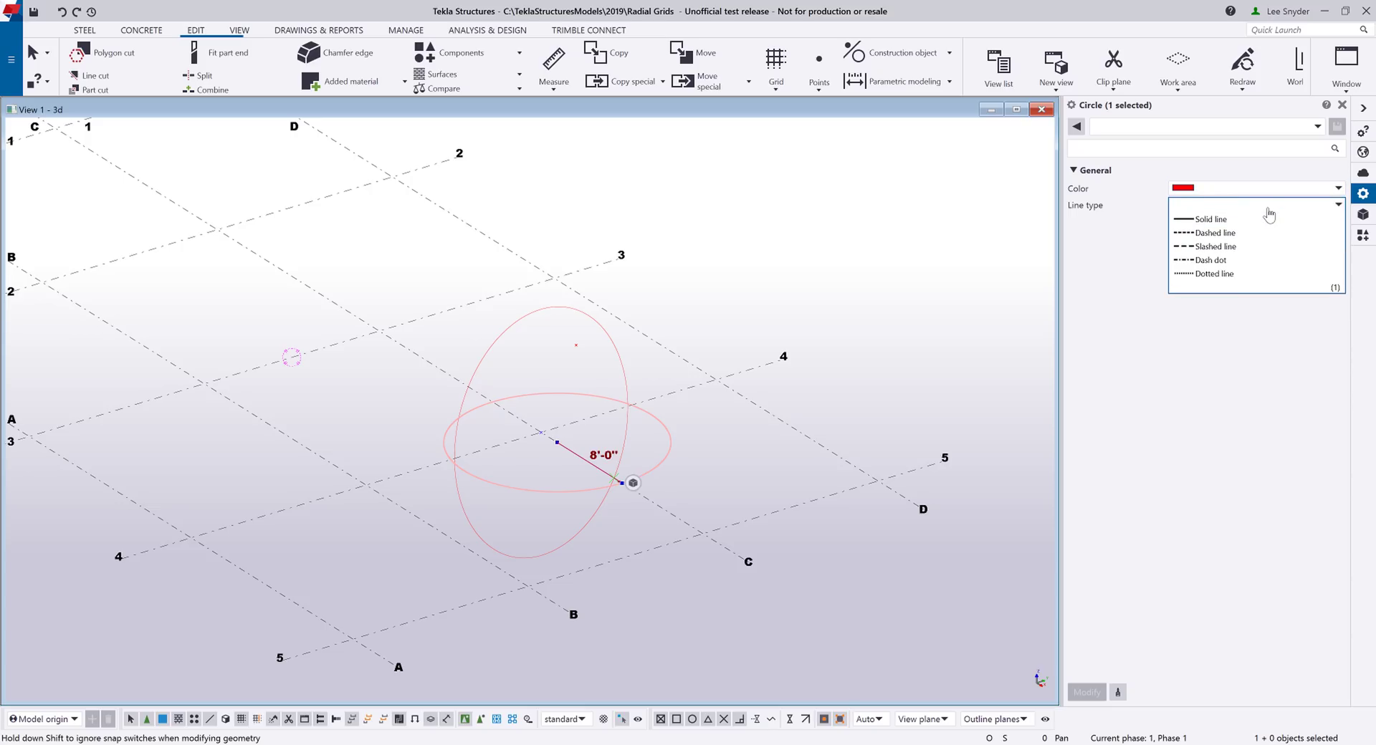
{"action": "left_click", "coordinate": [1215, 233]}
{"action": "left_click", "coordinate": [1087, 693]}
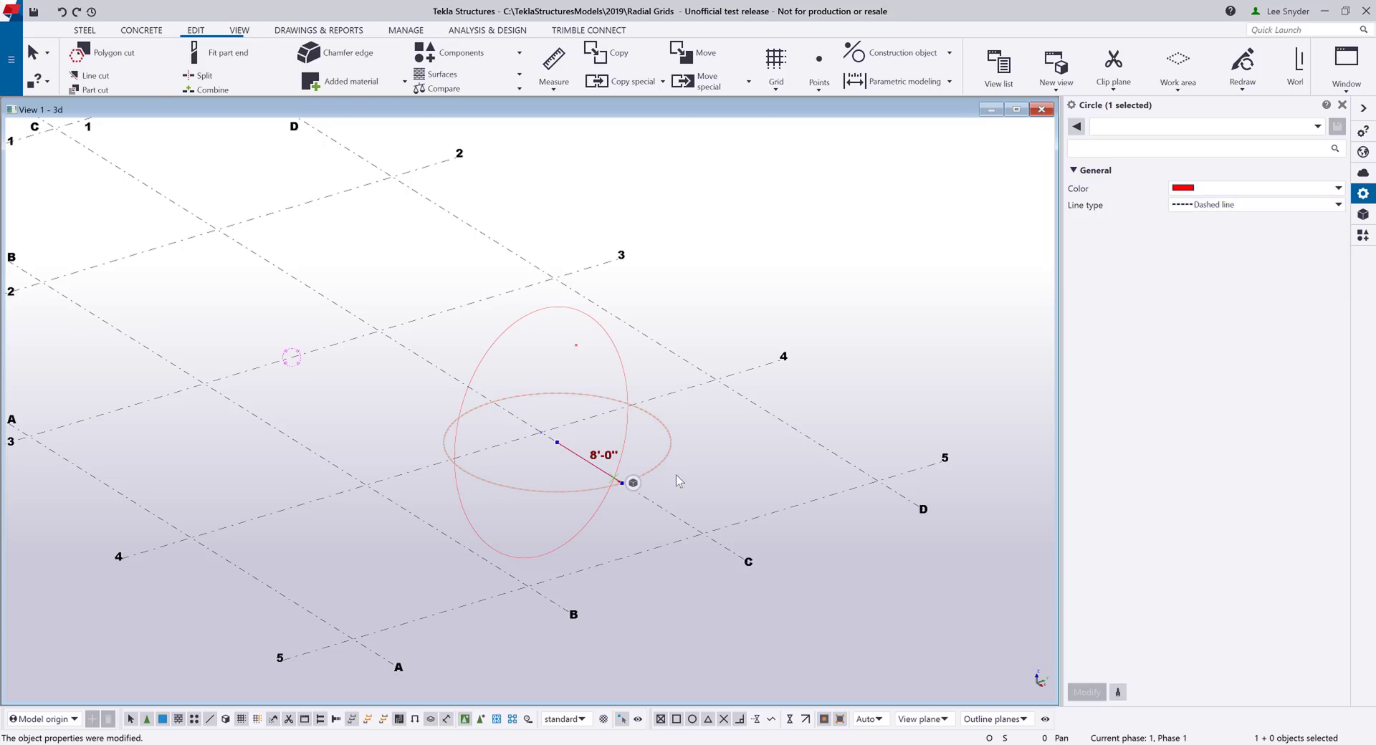
{"action": "left_click", "coordinate": [700, 427]}
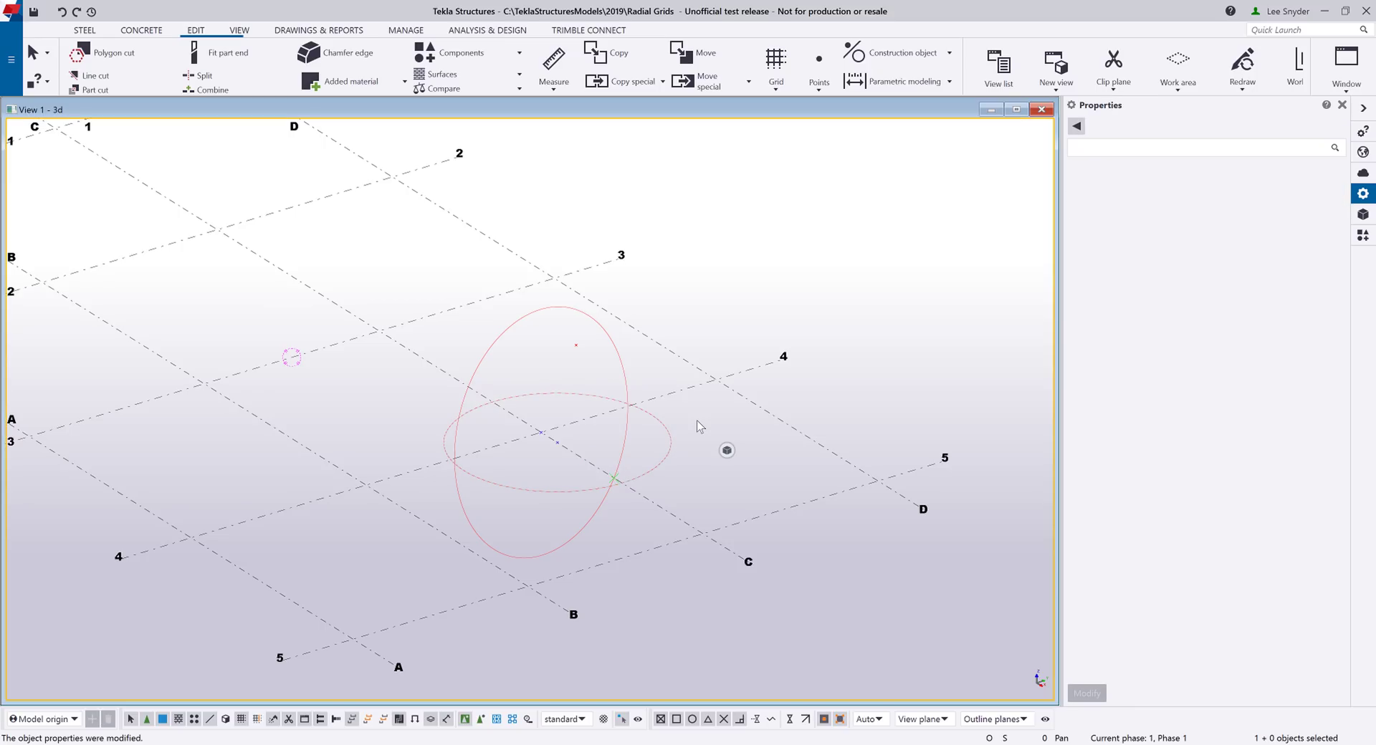
{"action": "key", "text": "ctrl+p"}
Draw a 10'-0" radius construction arc centred on grid A, sweeping 114° from 5/A.
{"action": "scroll", "coordinate": [468, 526], "scroll_direction": "up", "scroll_amount": 5}
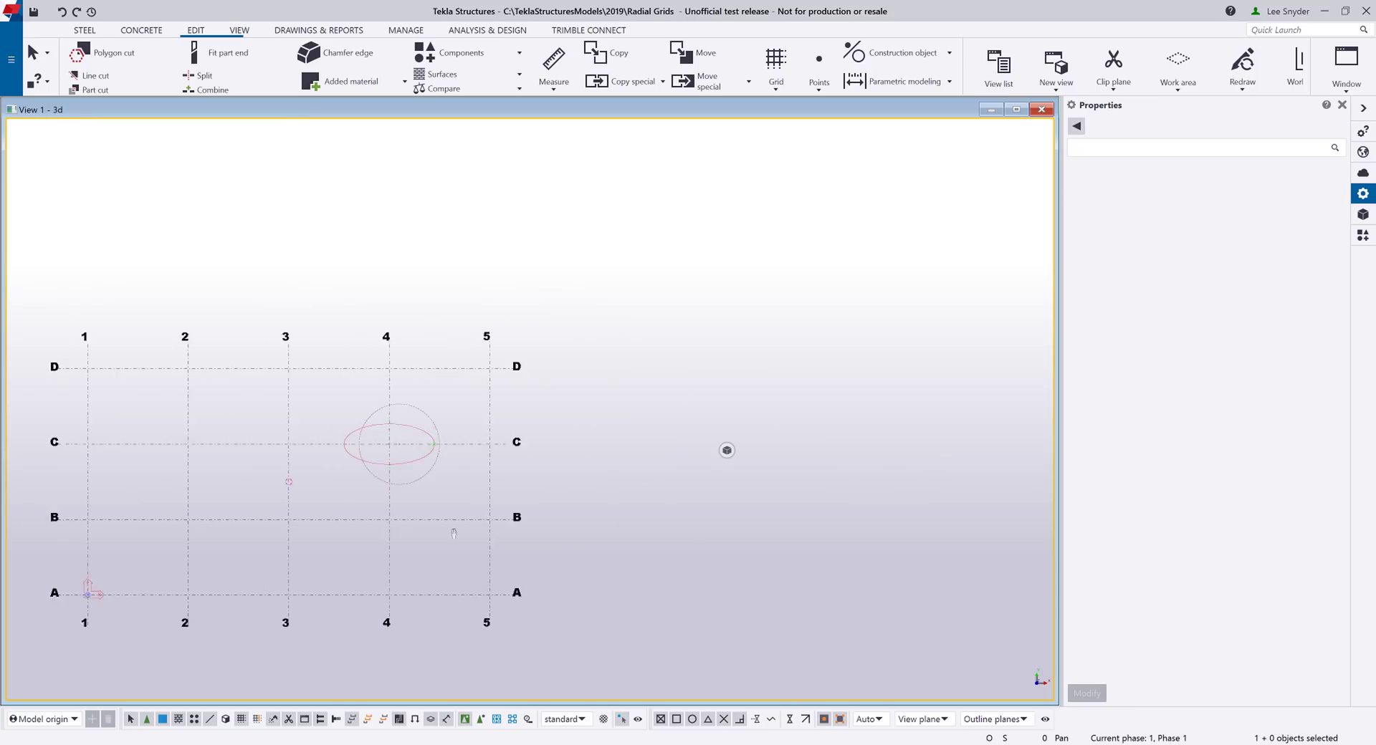
{"action": "left_click", "coordinate": [896, 53]}
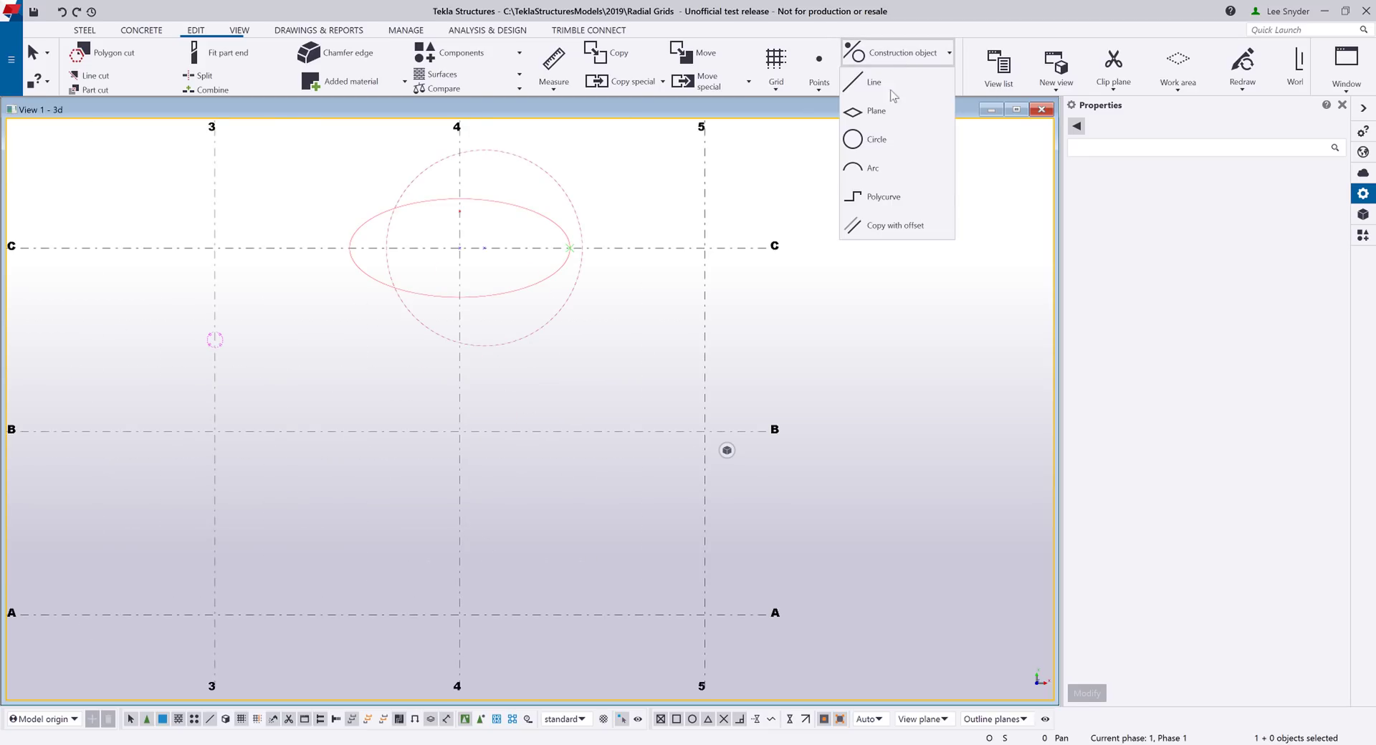
{"action": "left_click", "coordinate": [880, 172]}
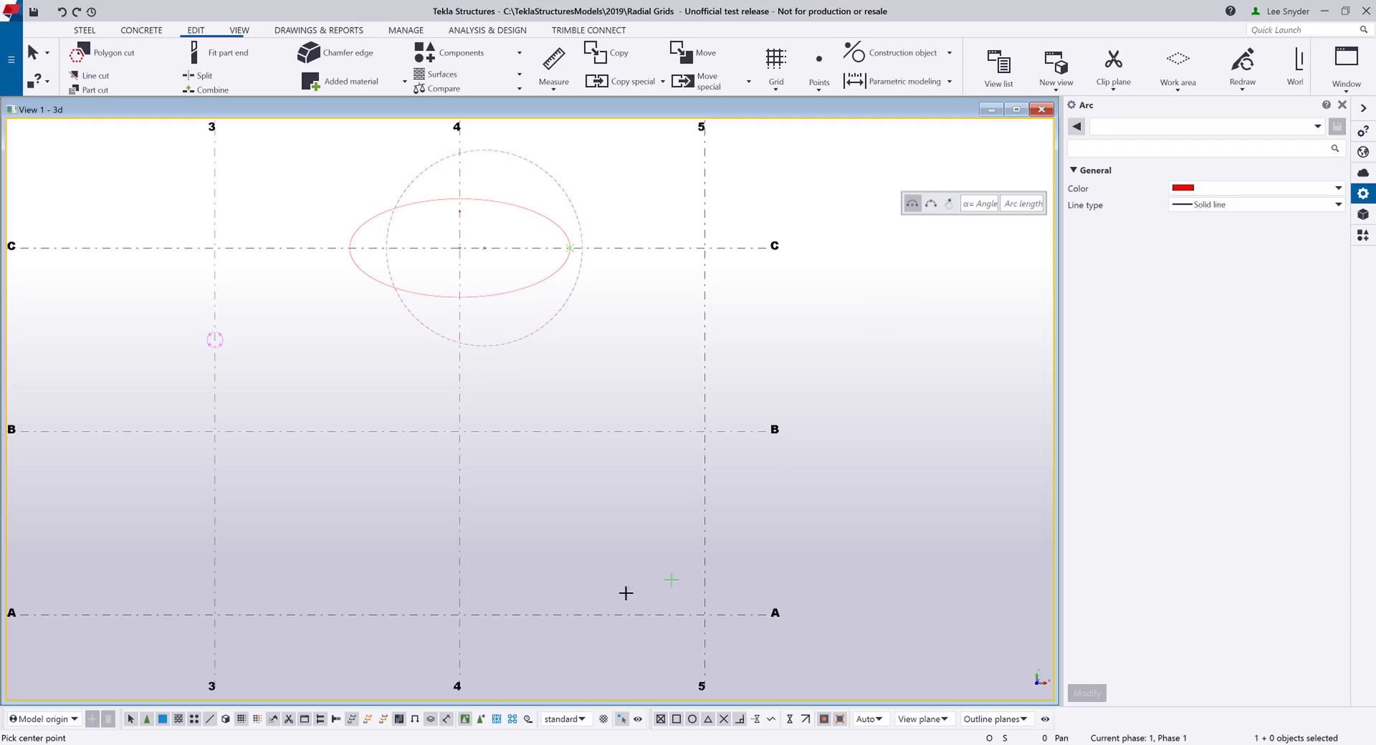
{"action": "left_click", "coordinate": [584, 615]}
{"action": "left_click", "coordinate": [704, 615]}
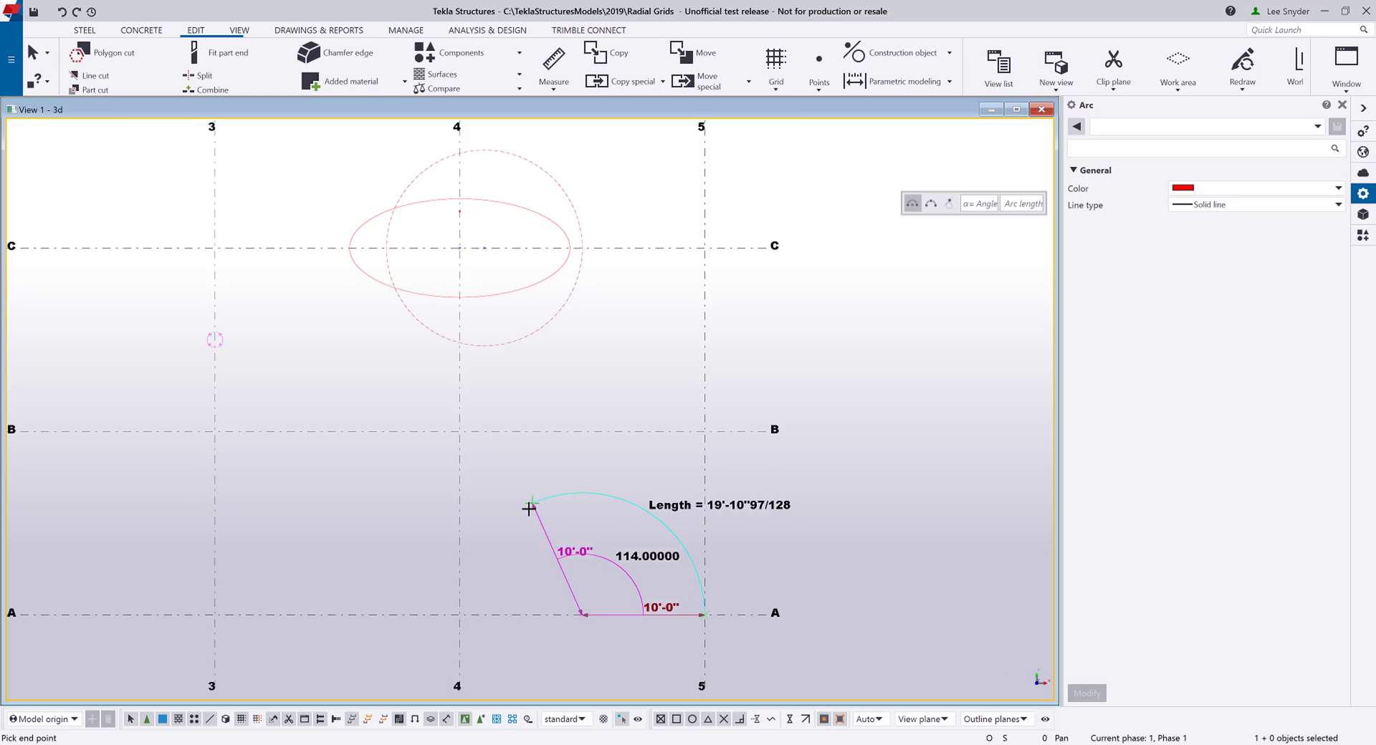
{"action": "left_click", "coordinate": [529, 509]}
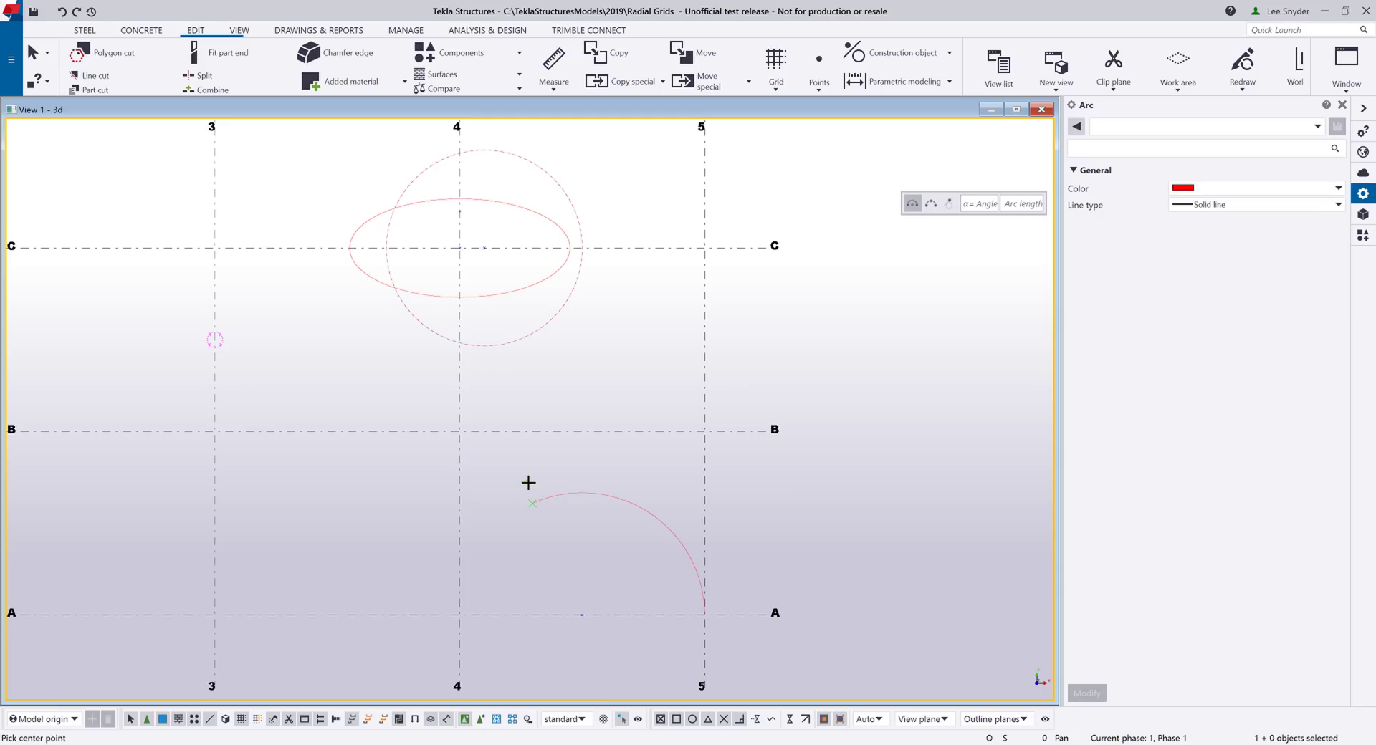
{"action": "key", "text": "Escape"}
Change the construction arc's radius to 12'-0".
{"action": "left_click", "coordinate": [577, 493]}
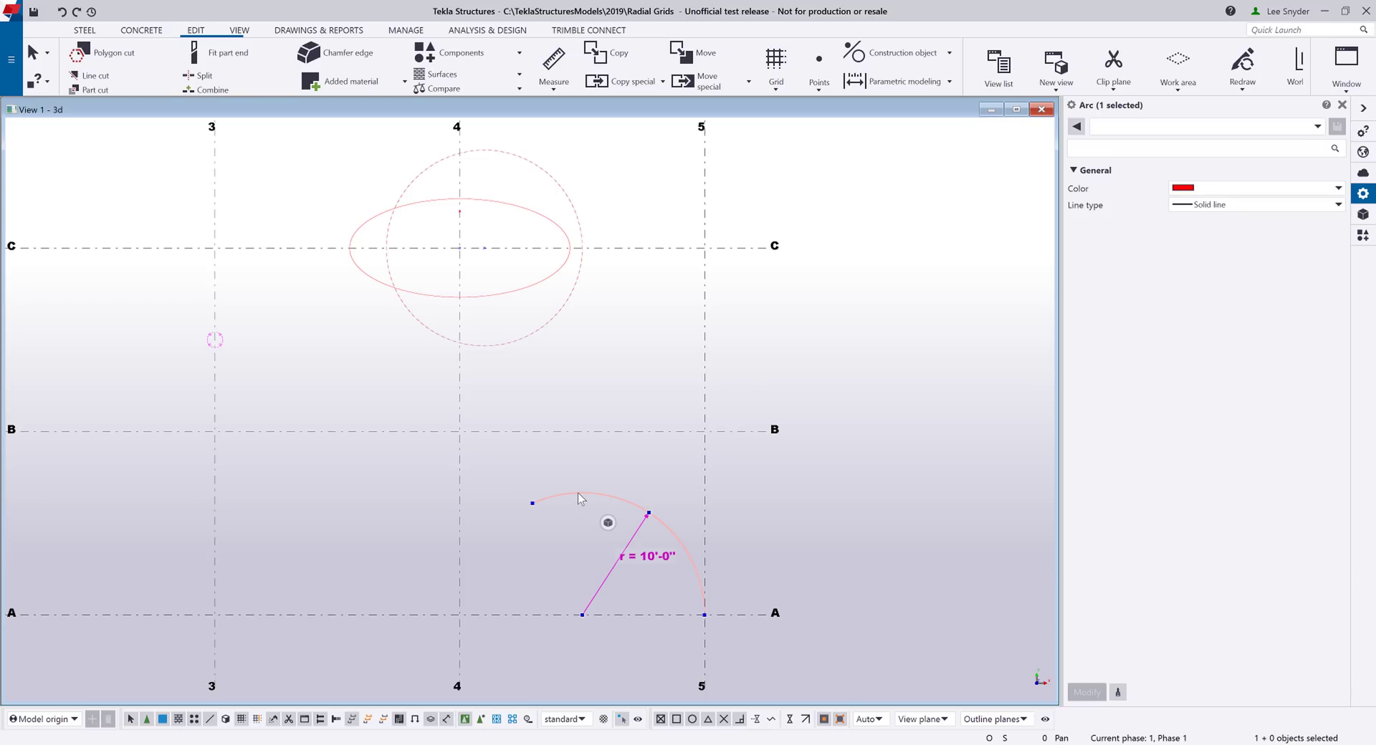
{"action": "left_click_drag", "start_coordinate": [648, 515], "coordinate": [640, 548]}
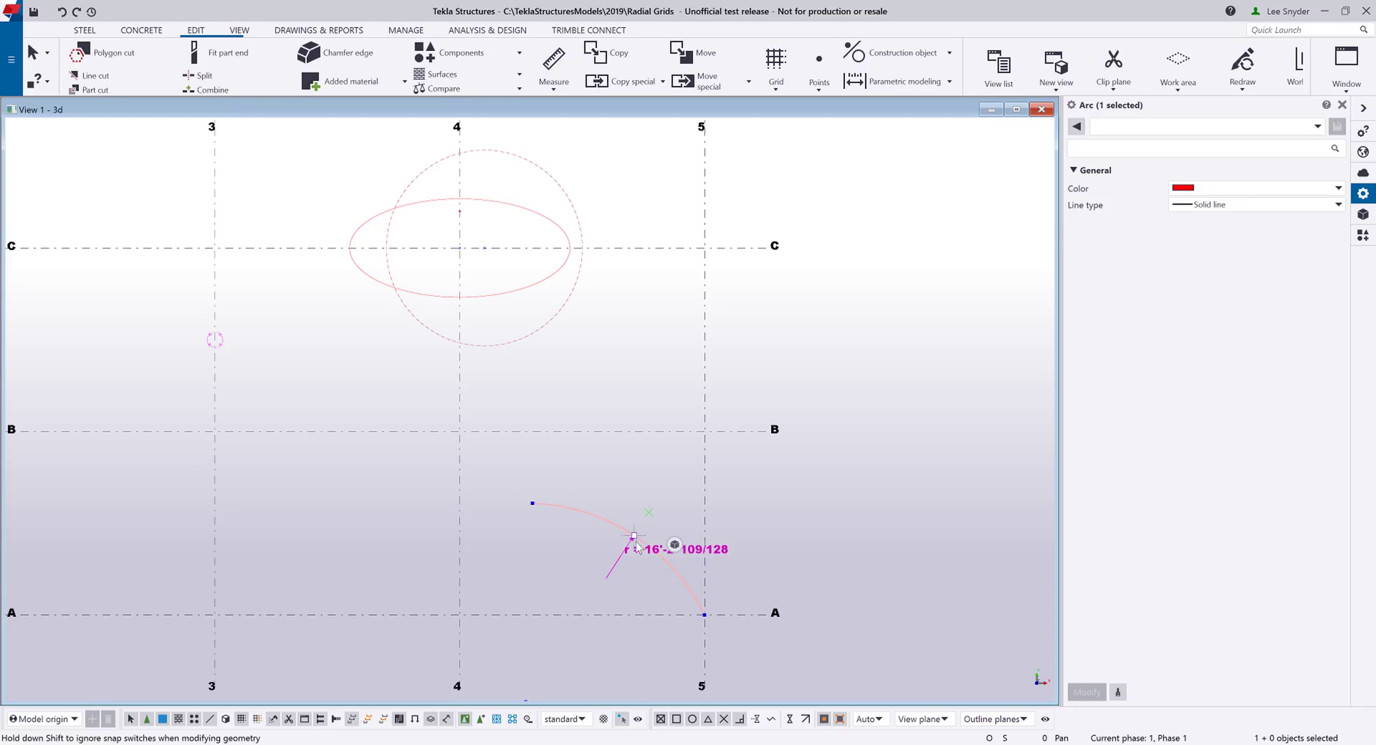
{"action": "left_click", "coordinate": [641, 552]}
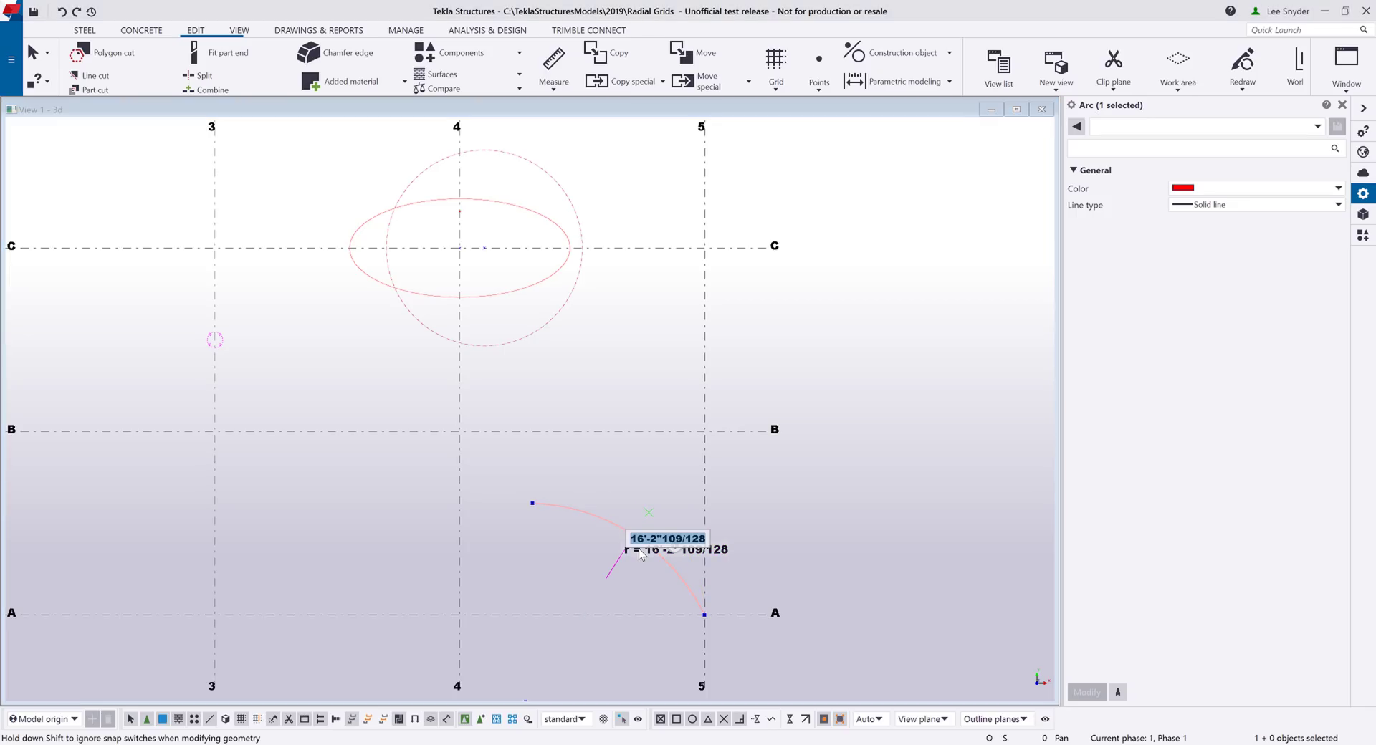
{"action": "type", "text": "12-"}
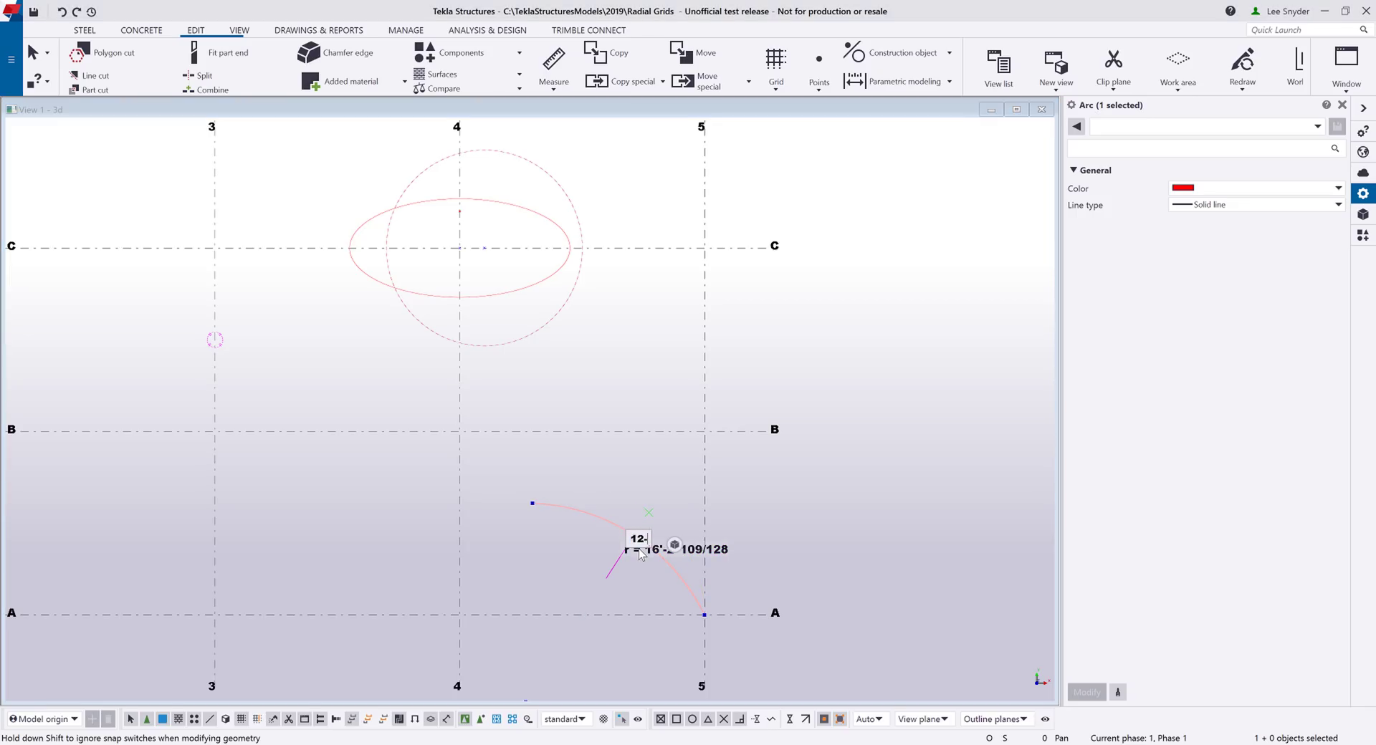
{"action": "key", "text": "Return"}
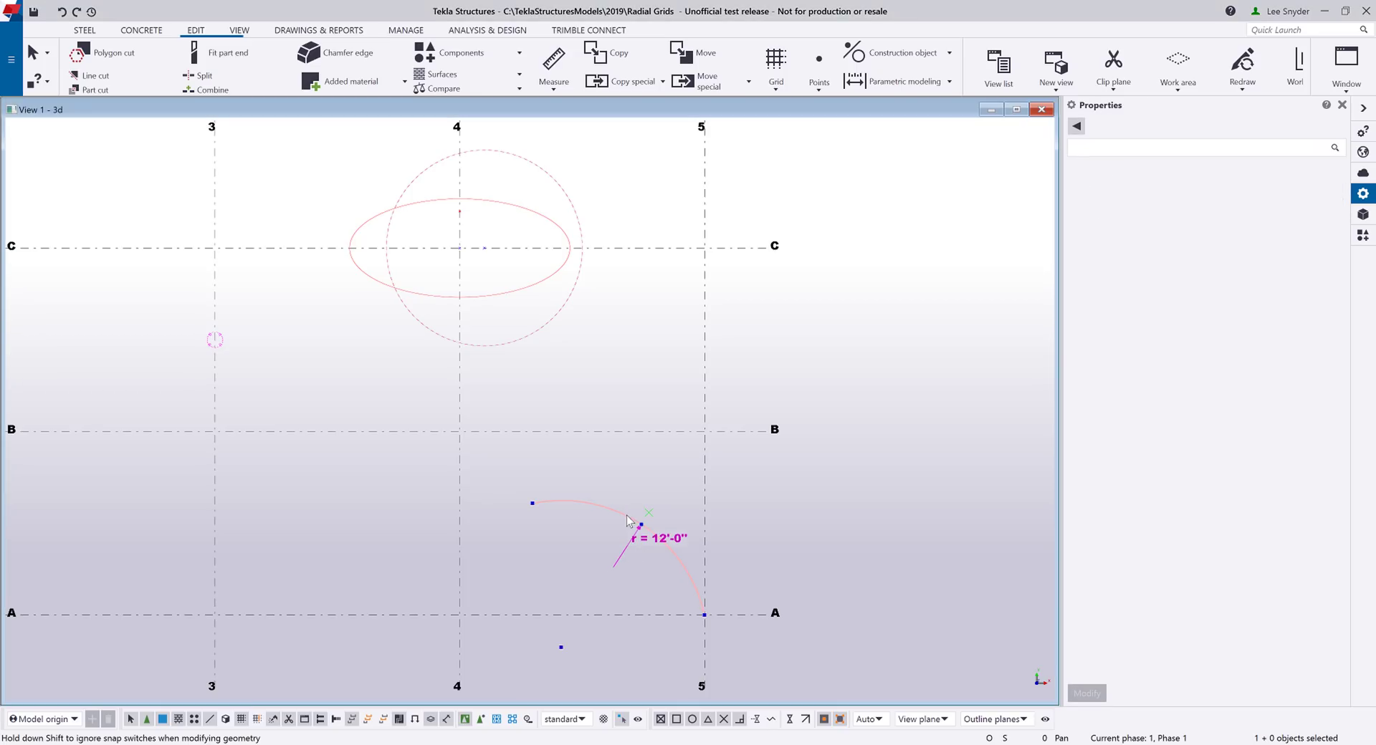
Drag the arc's end handles so it ends on grid line A at grid 5.
{"action": "left_click", "coordinate": [628, 519]}
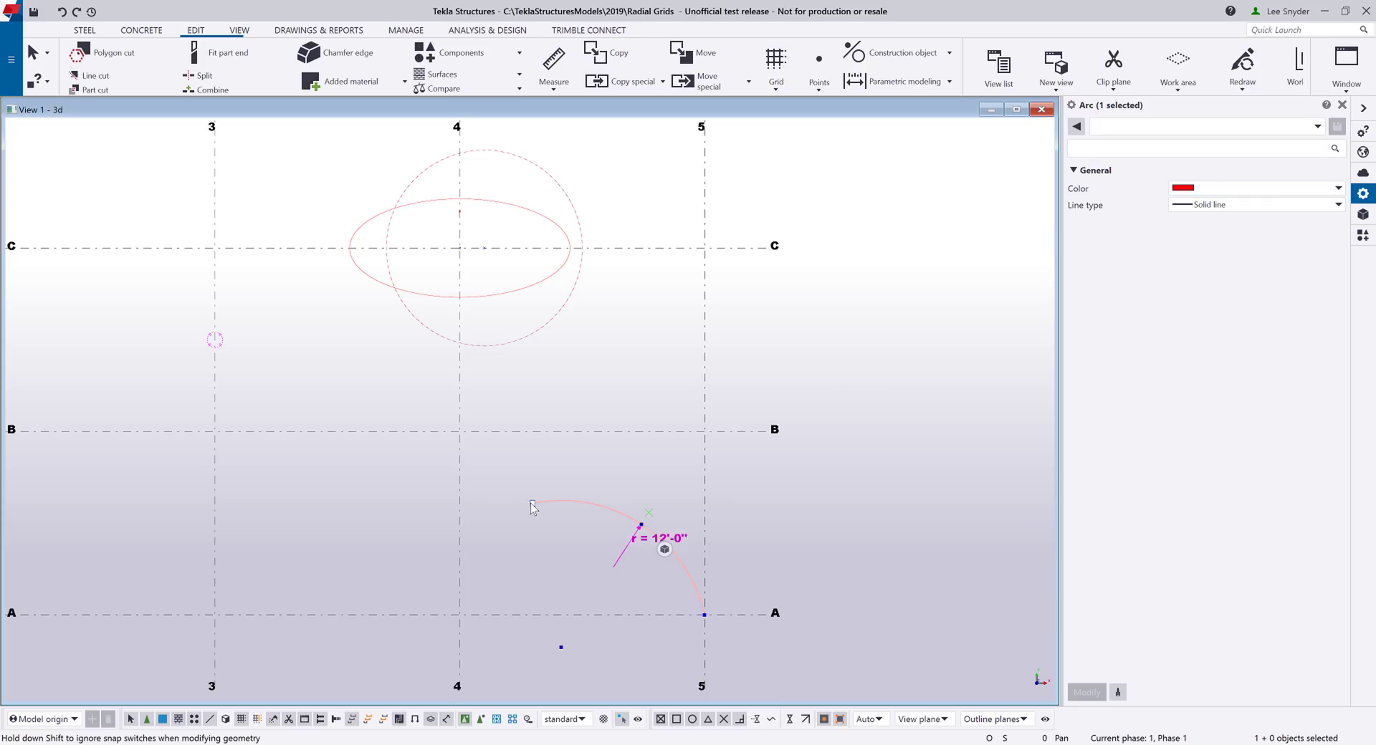
{"action": "left_click_drag", "start_coordinate": [533, 507], "coordinate": [408, 622]}
{"action": "left_click", "coordinate": [435, 543]}
{"action": "left_click", "coordinate": [440, 567]}
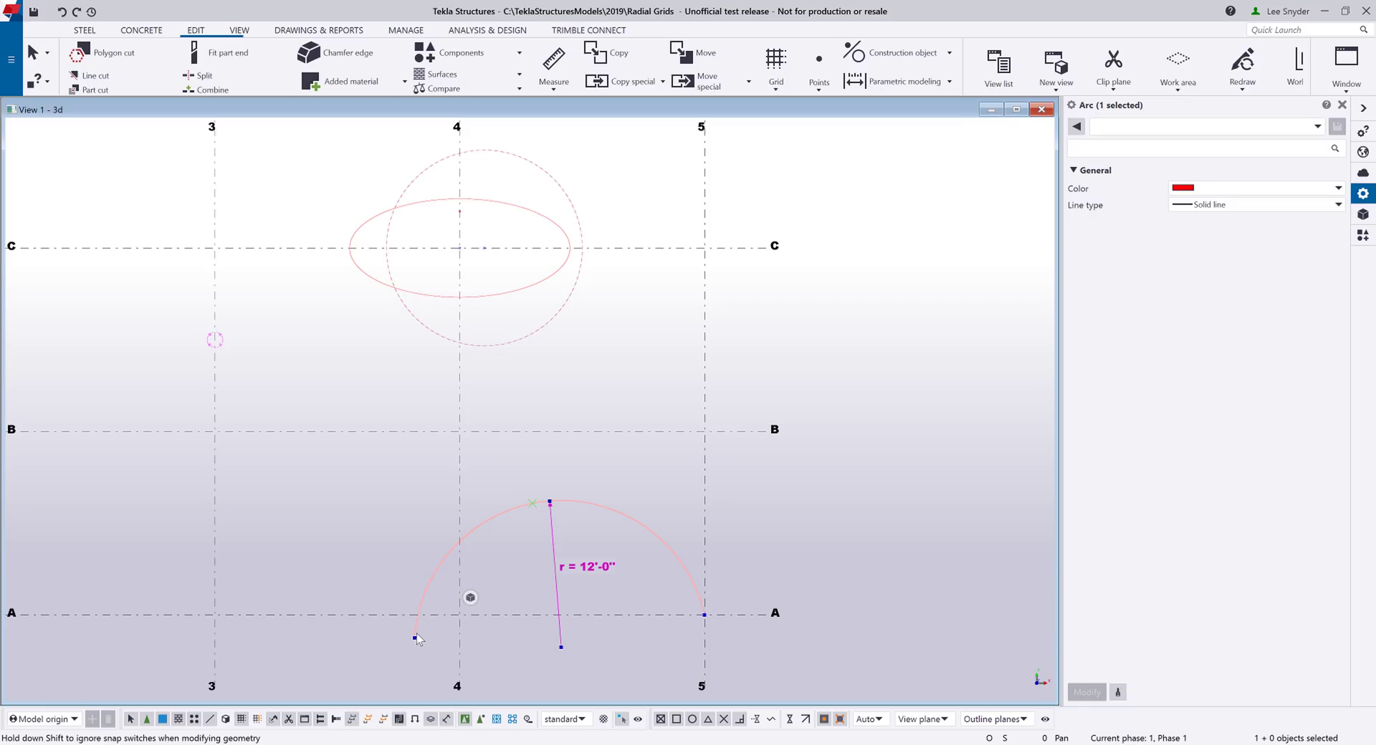
{"action": "left_click_drag", "start_coordinate": [416, 638], "coordinate": [627, 516]}
{"action": "left_click", "coordinate": [635, 488]}
{"action": "left_click", "coordinate": [655, 542]}
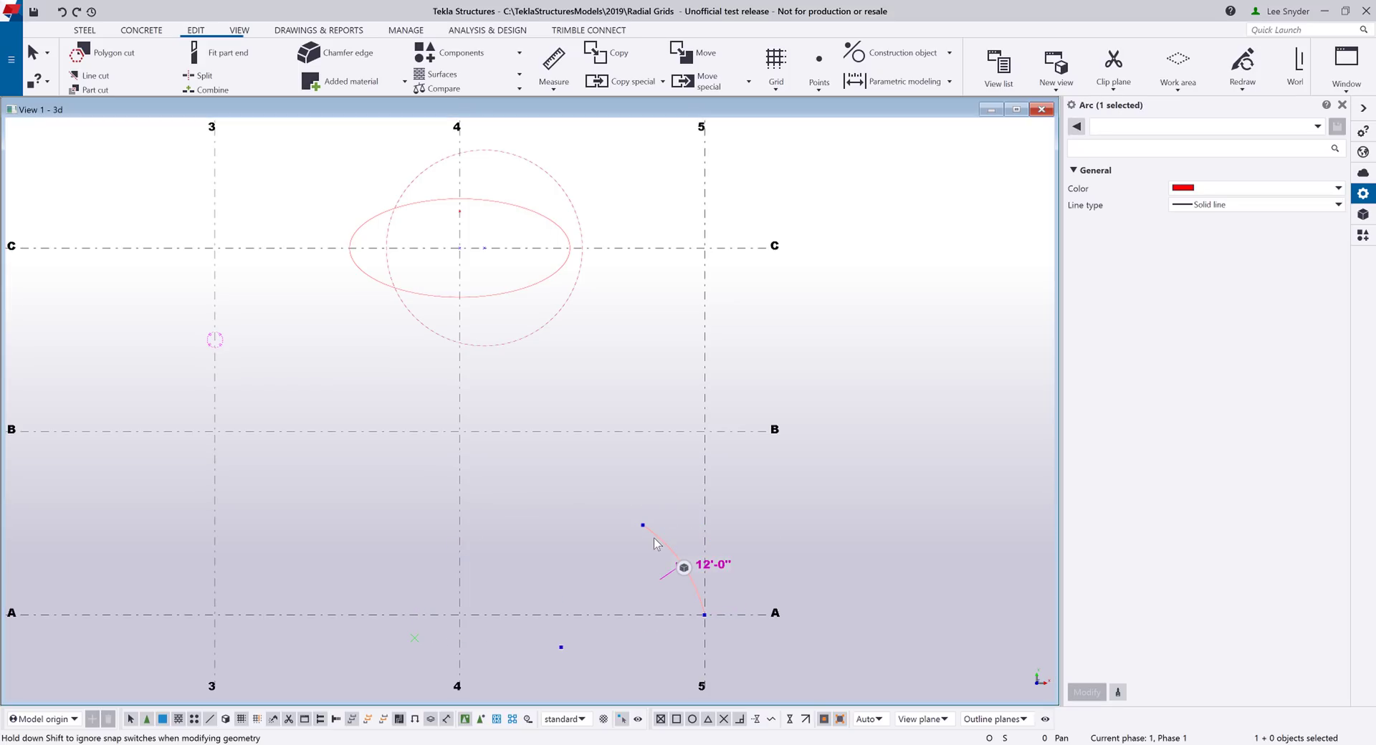
Start a construction polycurve from the origin along grid A to 2/A, then 7'-6" up grid 2.
{"action": "scroll", "coordinate": [654, 542], "scroll_direction": "up", "scroll_amount": 3}
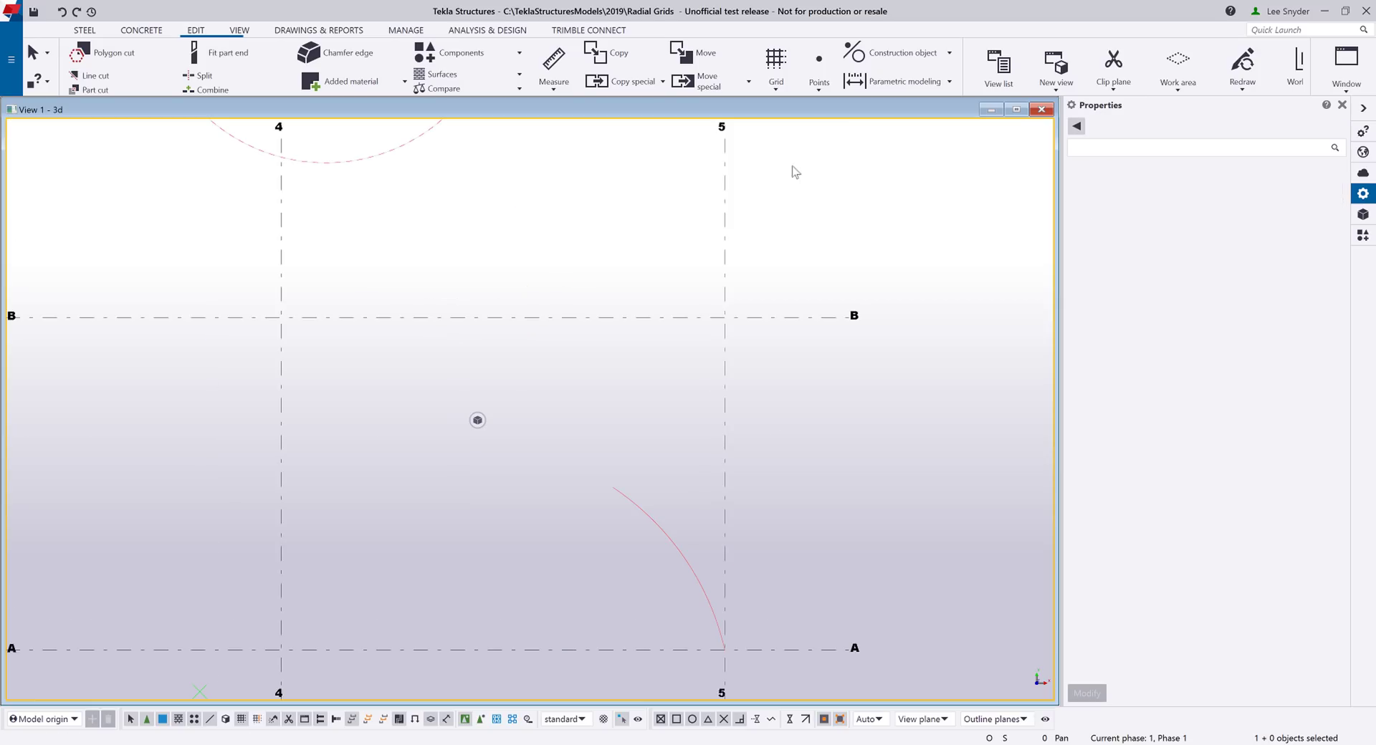
{"action": "left_click", "coordinate": [895, 57]}
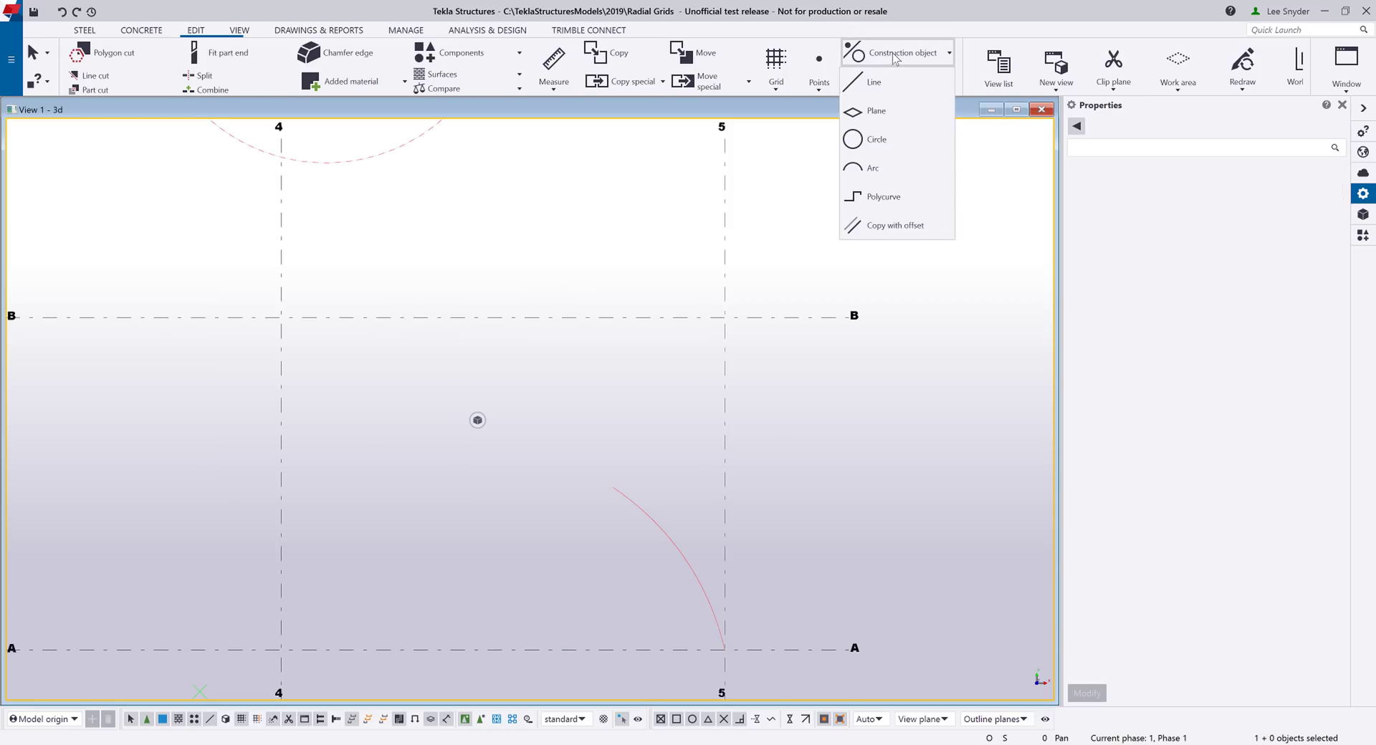
{"action": "left_click", "coordinate": [888, 195]}
{"action": "scroll", "coordinate": [891, 266], "scroll_direction": "down", "scroll_amount": 4}
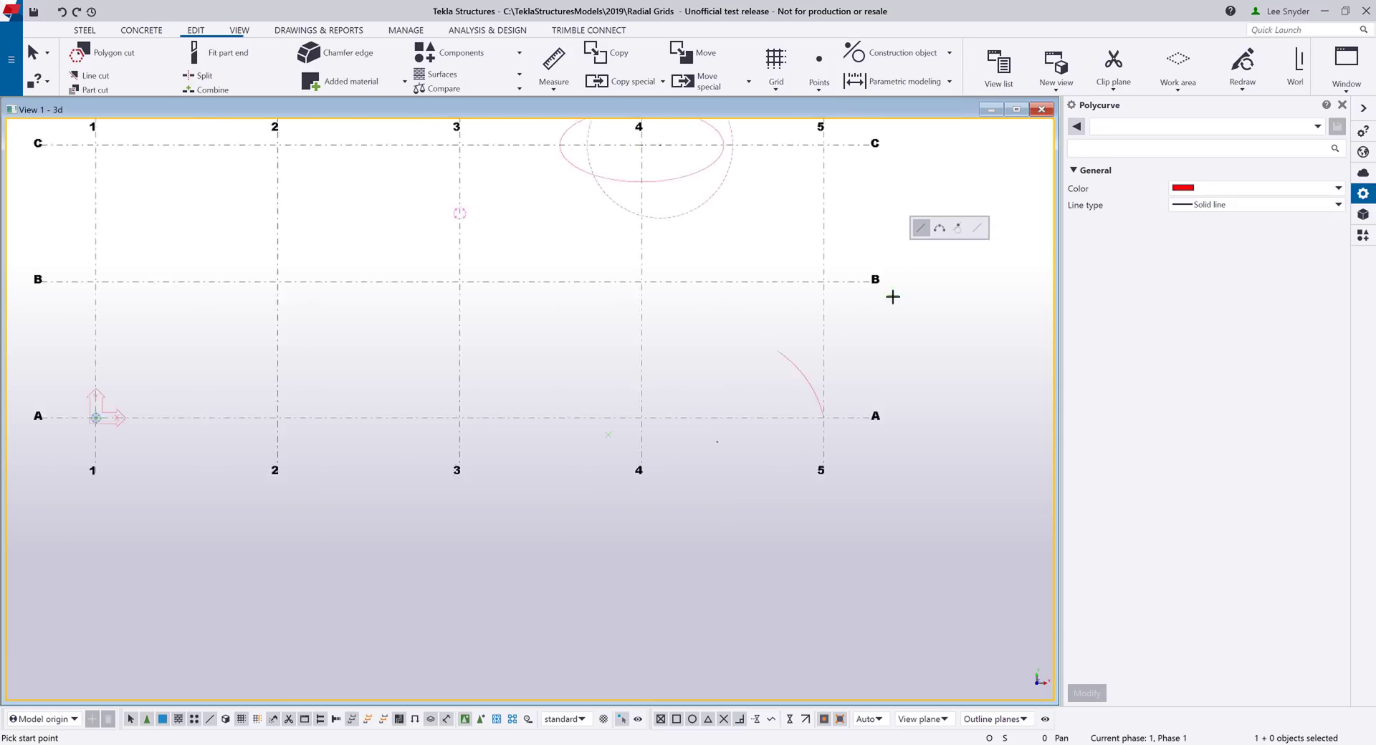
{"action": "scroll", "coordinate": [577, 494], "scroll_direction": "up", "scroll_amount": 4}
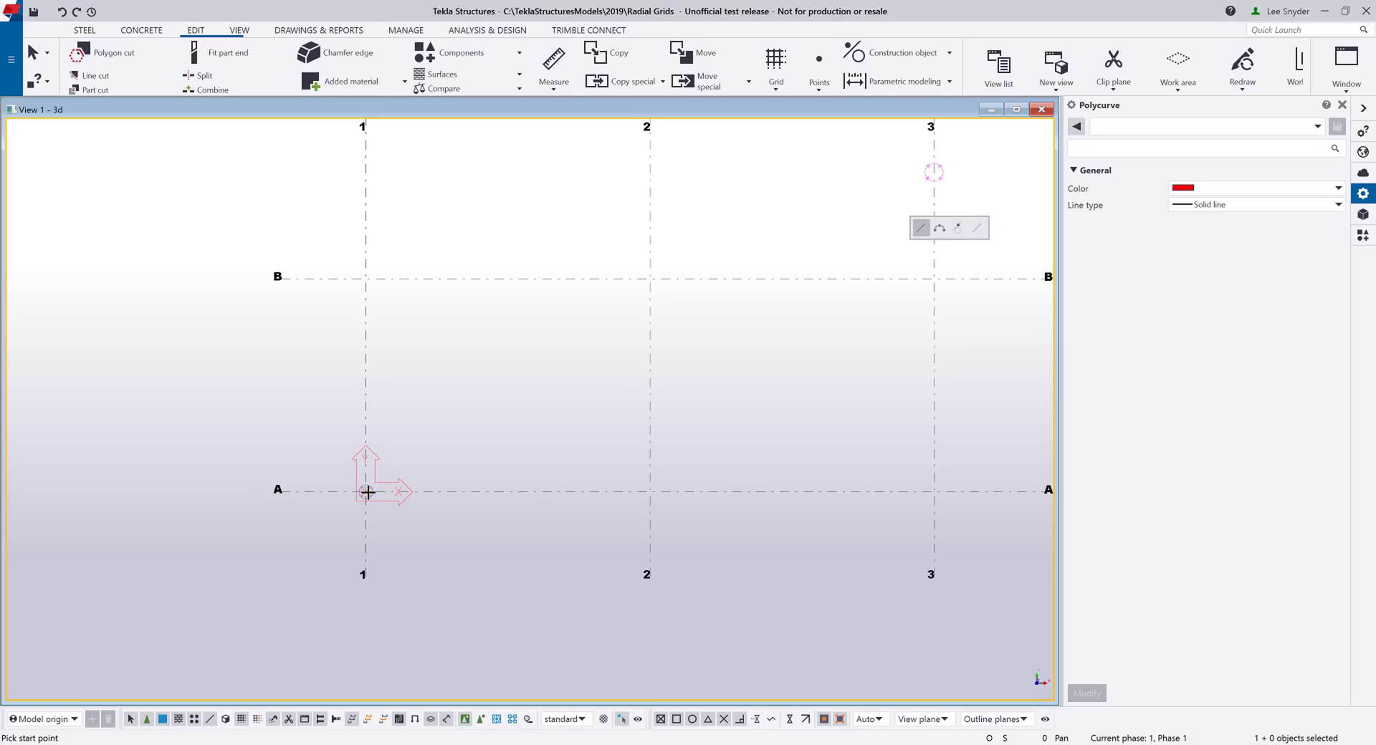
{"action": "left_click", "coordinate": [365, 492]}
{"action": "left_click", "coordinate": [650, 492]}
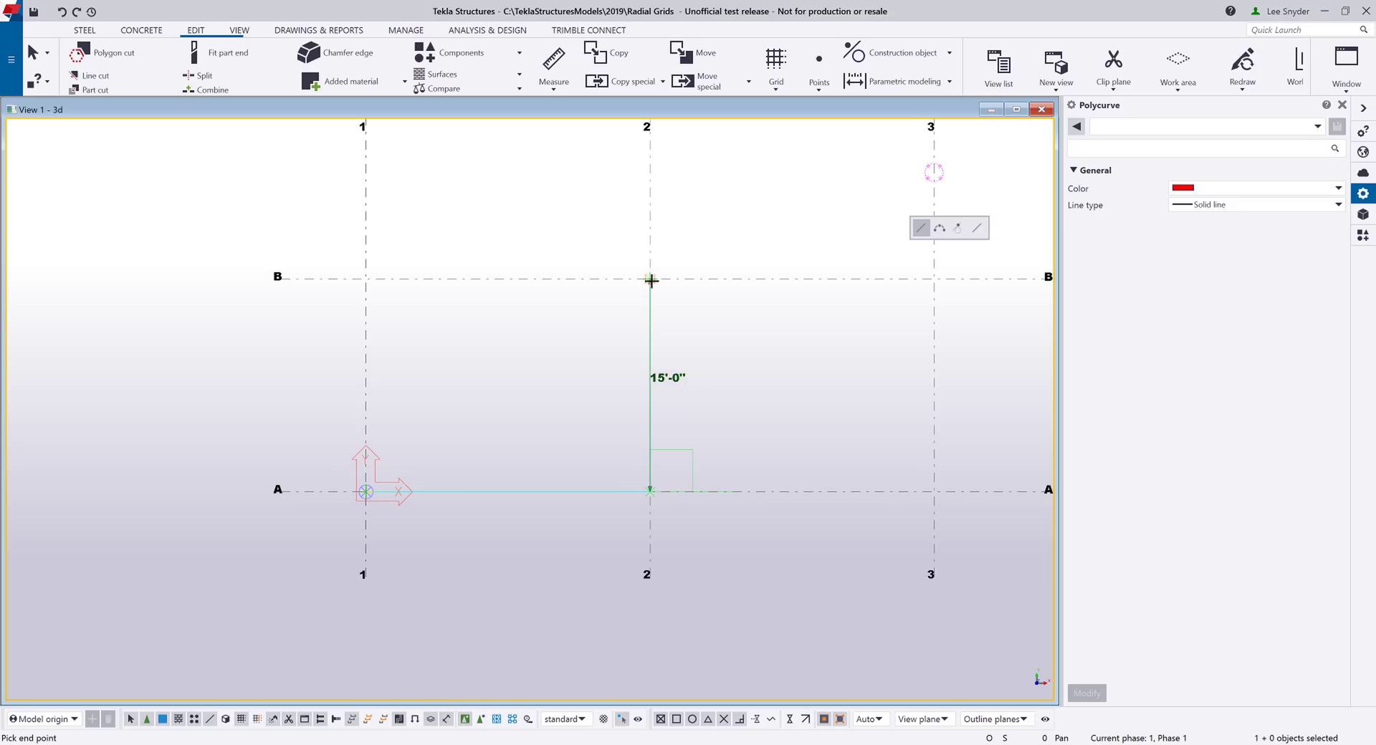
{"action": "type", "text": "7'6"}
{"action": "key", "text": "Return"}
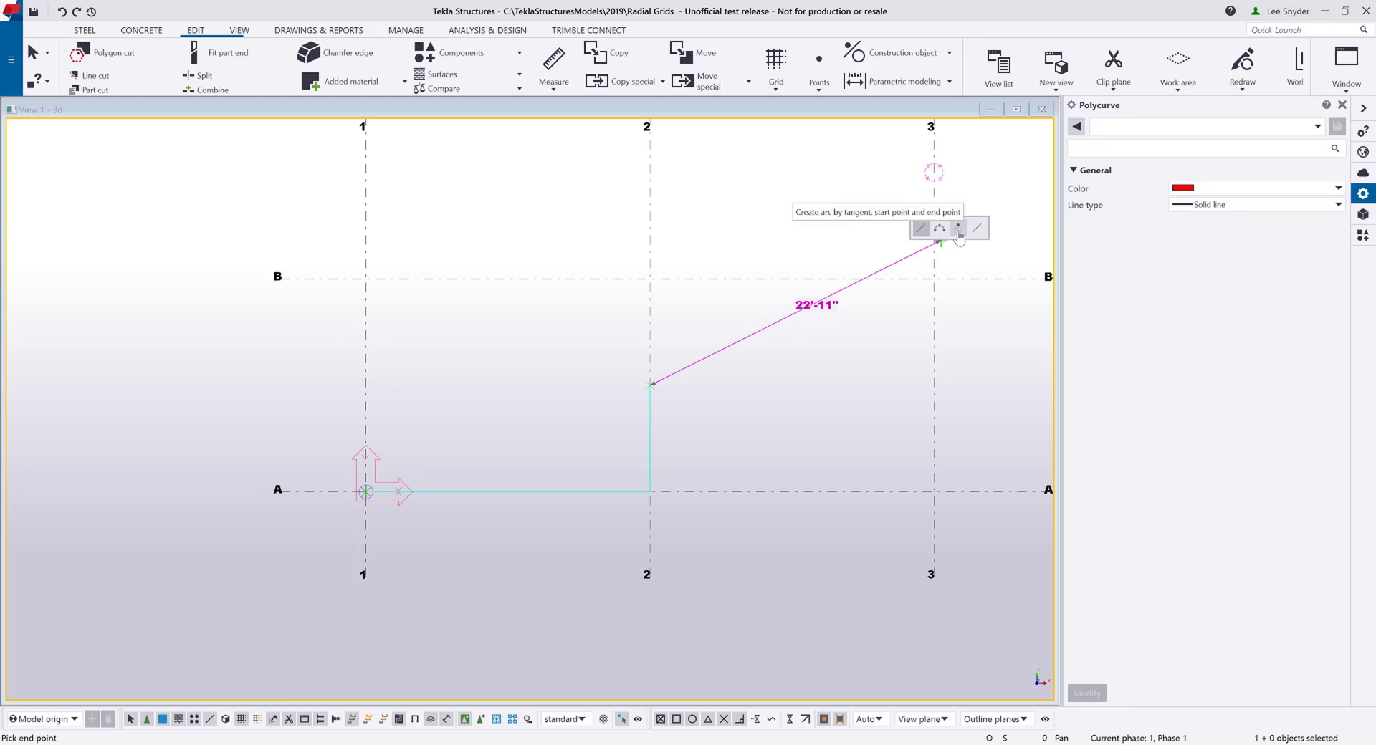
Finish the polycurve with two tangent arcs ending on grid line 3.
{"action": "left_click", "coordinate": [958, 231]}
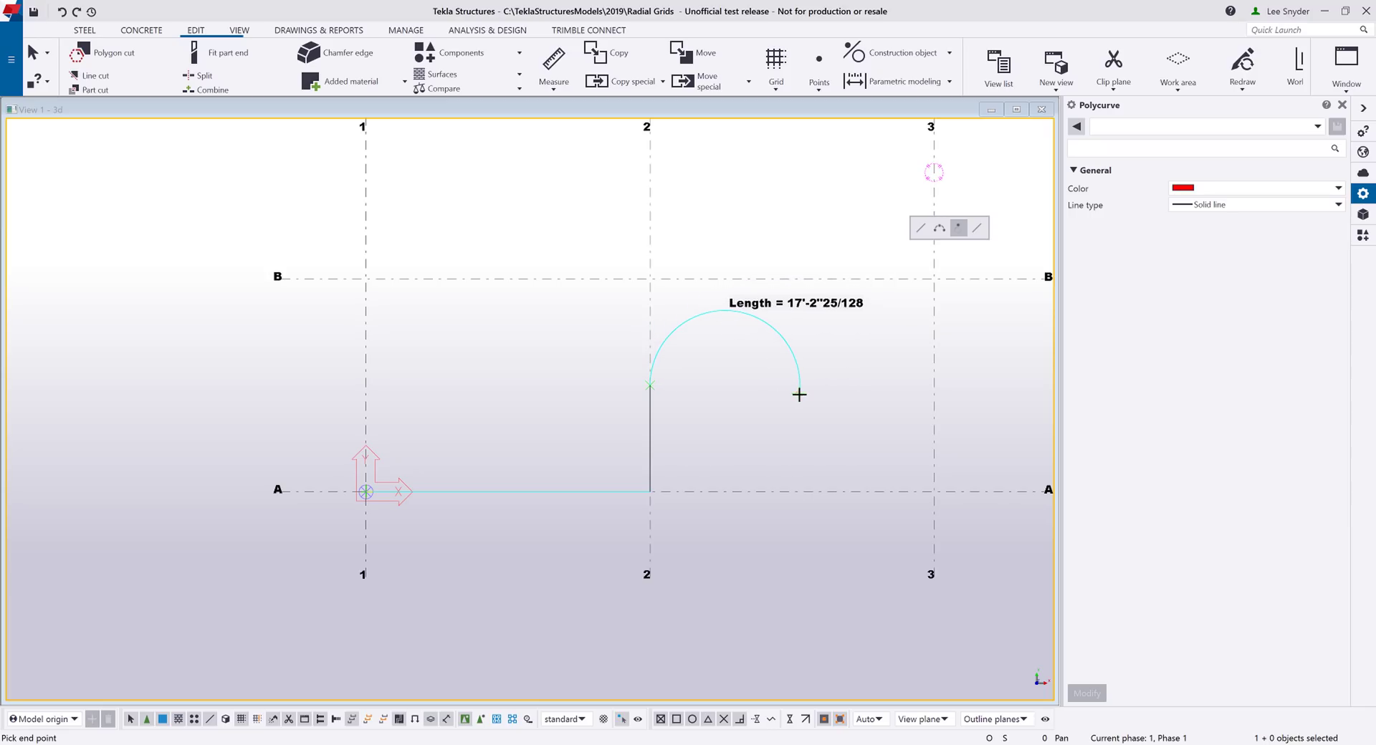
{"action": "left_click", "coordinate": [799, 393]}
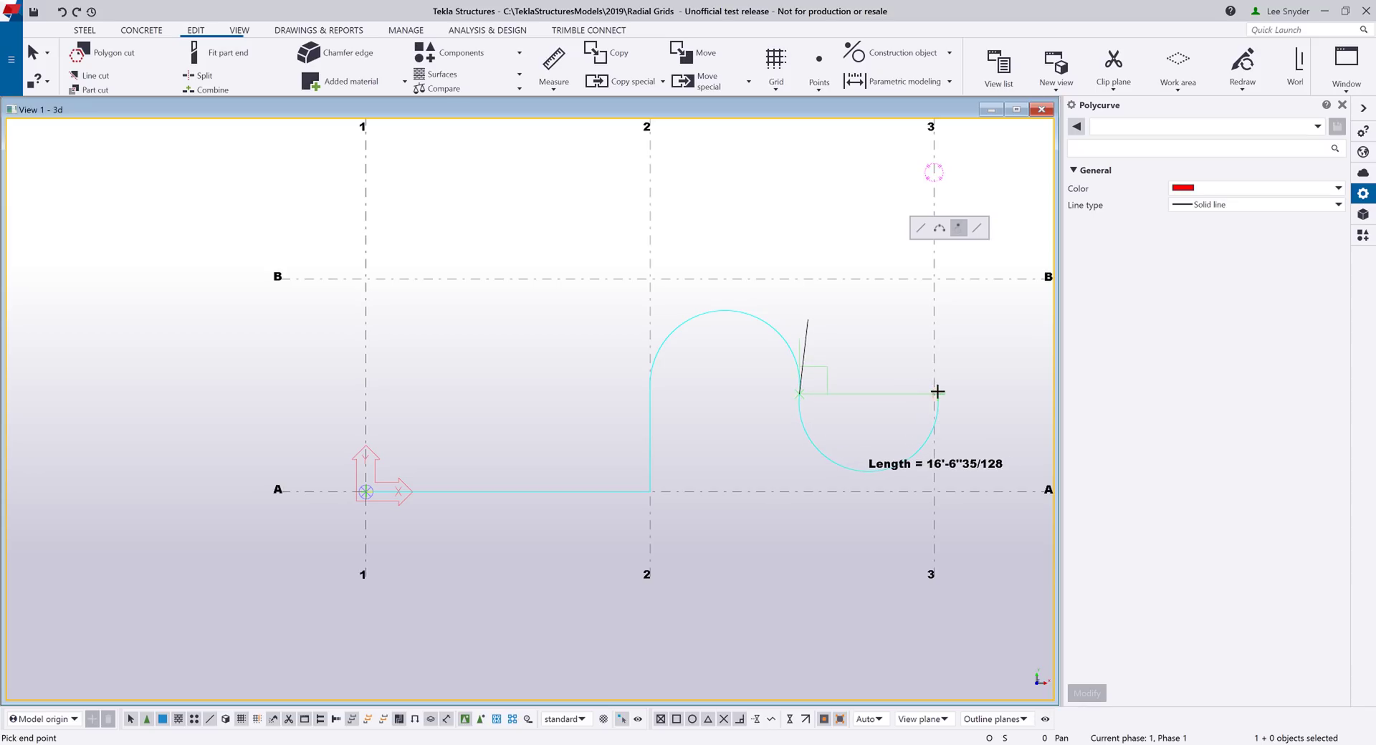
{"action": "left_click", "coordinate": [939, 394]}
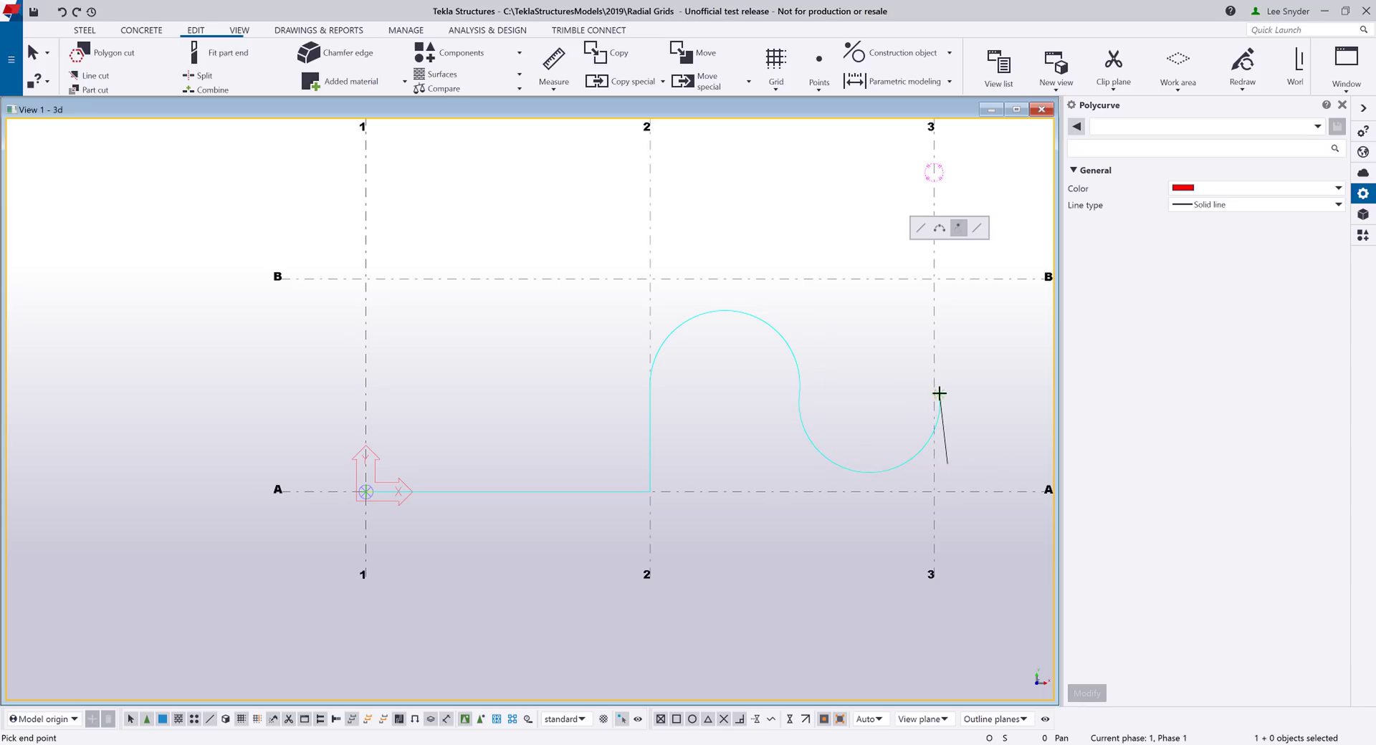
{"action": "middle_click", "coordinate": [928, 391]}
{"action": "right_click", "coordinate": [844, 347]}
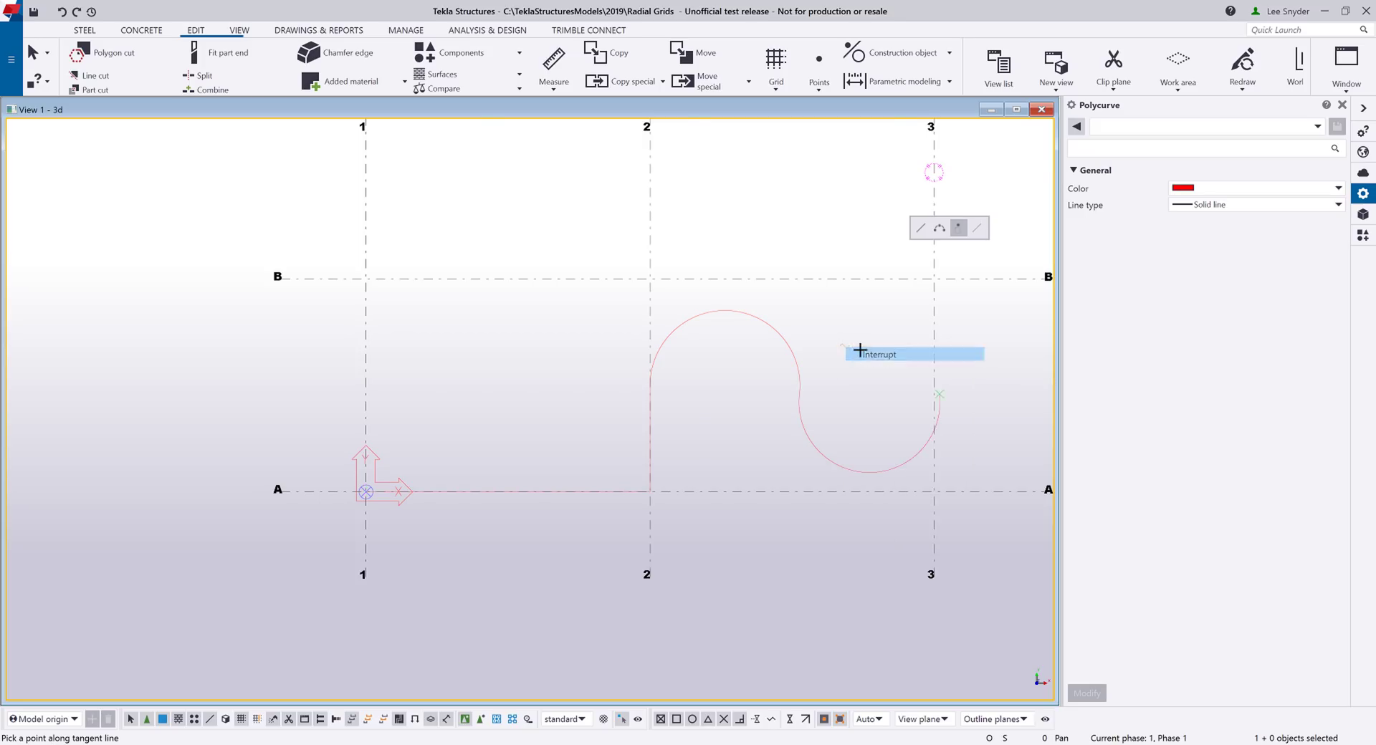
{"action": "left_click", "coordinate": [860, 352]}
{"action": "scroll", "coordinate": [836, 357], "scroll_direction": "down", "scroll_amount": 2}
Bend the polycurve's first segment into an arc and expand the work area.
{"action": "left_click", "coordinate": [810, 374]}
{"action": "scroll", "coordinate": [803, 408], "scroll_direction": "down", "scroll_amount": 3}
{"action": "middle_click_drag", "start_coordinate": [792, 469], "coordinate": [768, 408], "text": "ctrl"}
{"action": "scroll", "coordinate": [766, 402], "scroll_direction": "up", "scroll_amount": 2}
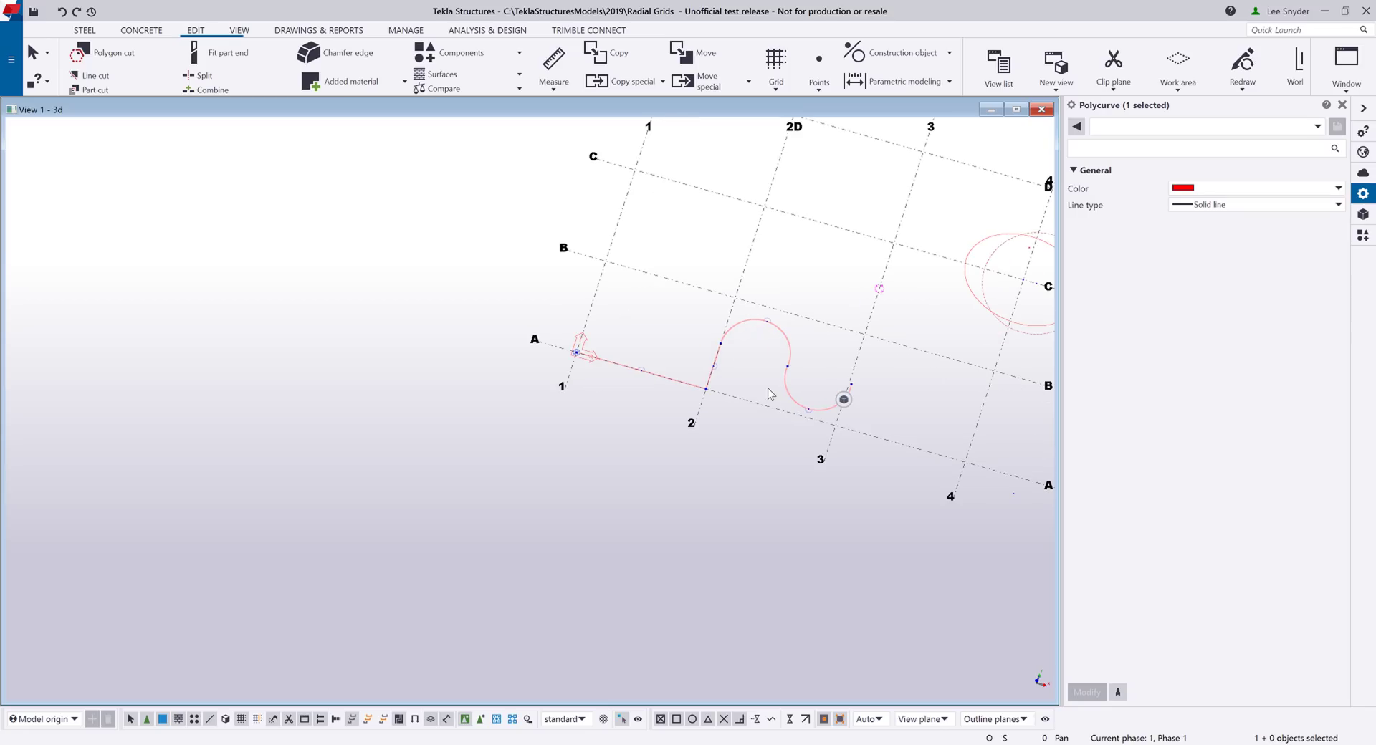
{"action": "scroll", "coordinate": [764, 378], "scroll_direction": "up", "scroll_amount": 2}
{"action": "scroll", "coordinate": [764, 377], "scroll_direction": "up", "scroll_amount": 3}
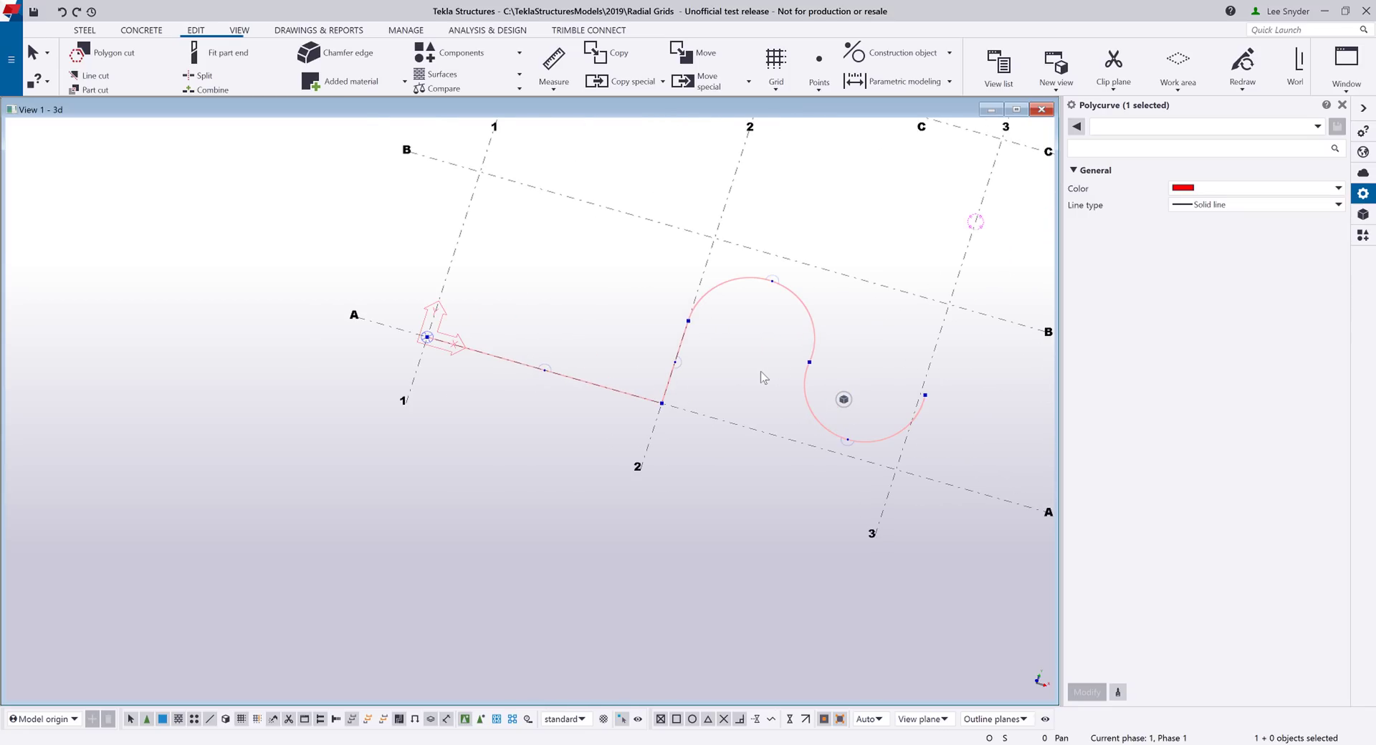
{"action": "scroll", "coordinate": [764, 378], "scroll_direction": "up", "scroll_amount": 1}
{"action": "mouse_move", "coordinate": [430, 370]}
{"action": "key", "text": "v"}
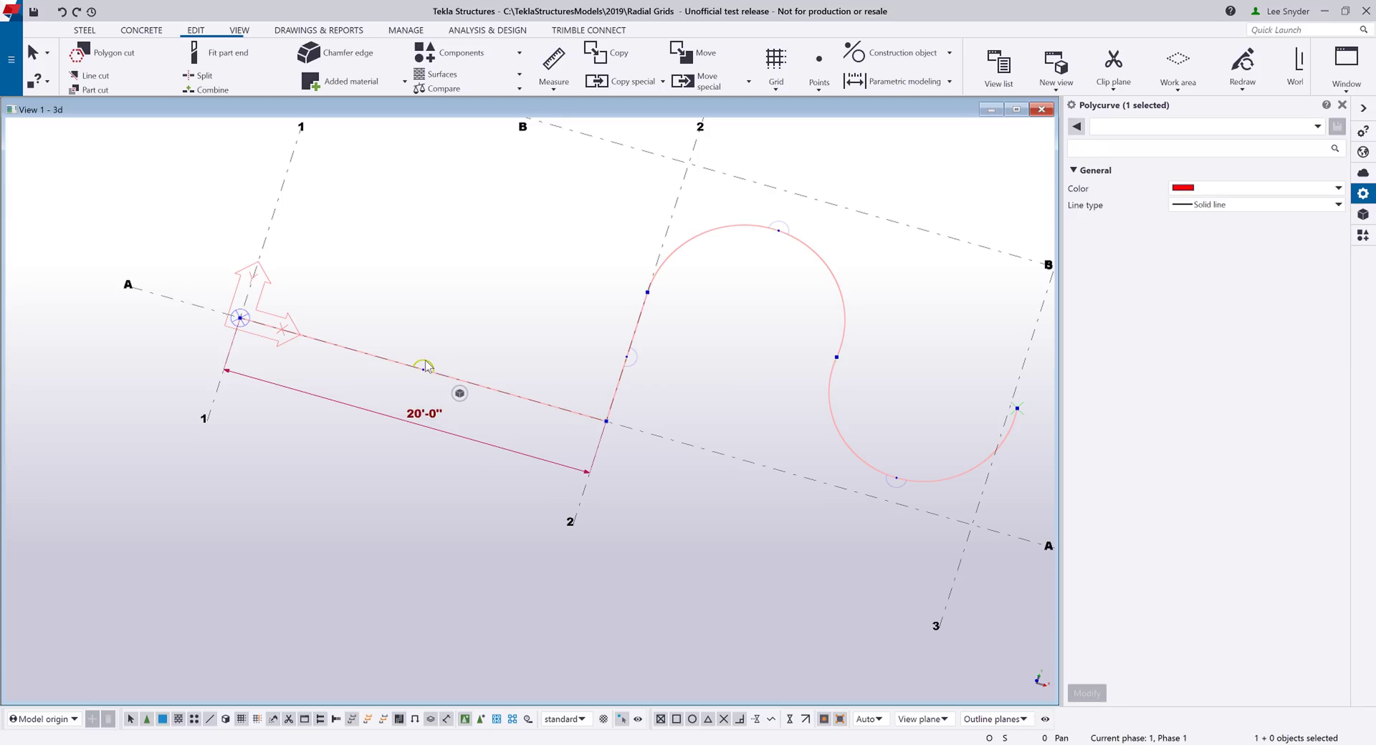
{"action": "left_click_drag", "start_coordinate": [425, 367], "coordinate": [456, 306]}
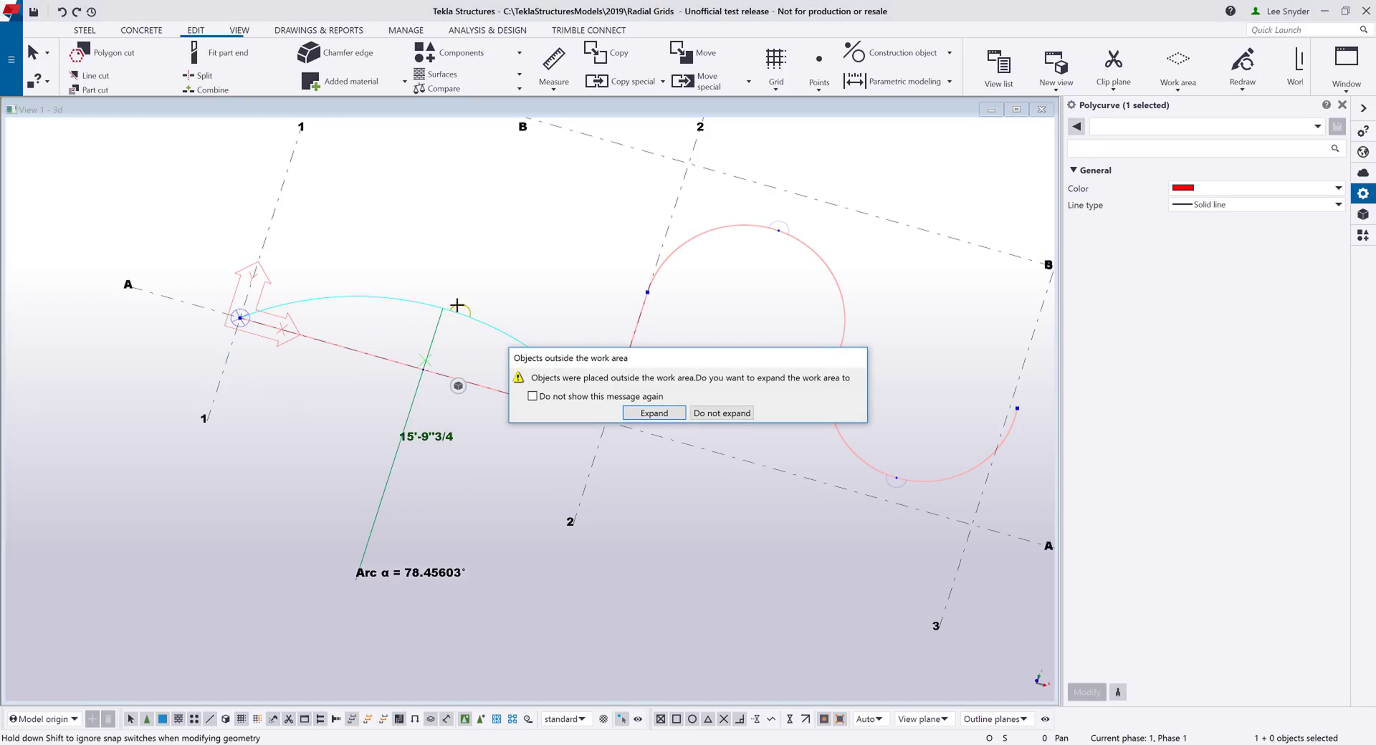
{"action": "left_click", "coordinate": [680, 415]}
Return the first segment to a straight 20'-0" line along grid A.
{"action": "scroll", "coordinate": [544, 457], "scroll_direction": "up", "scroll_amount": 6}
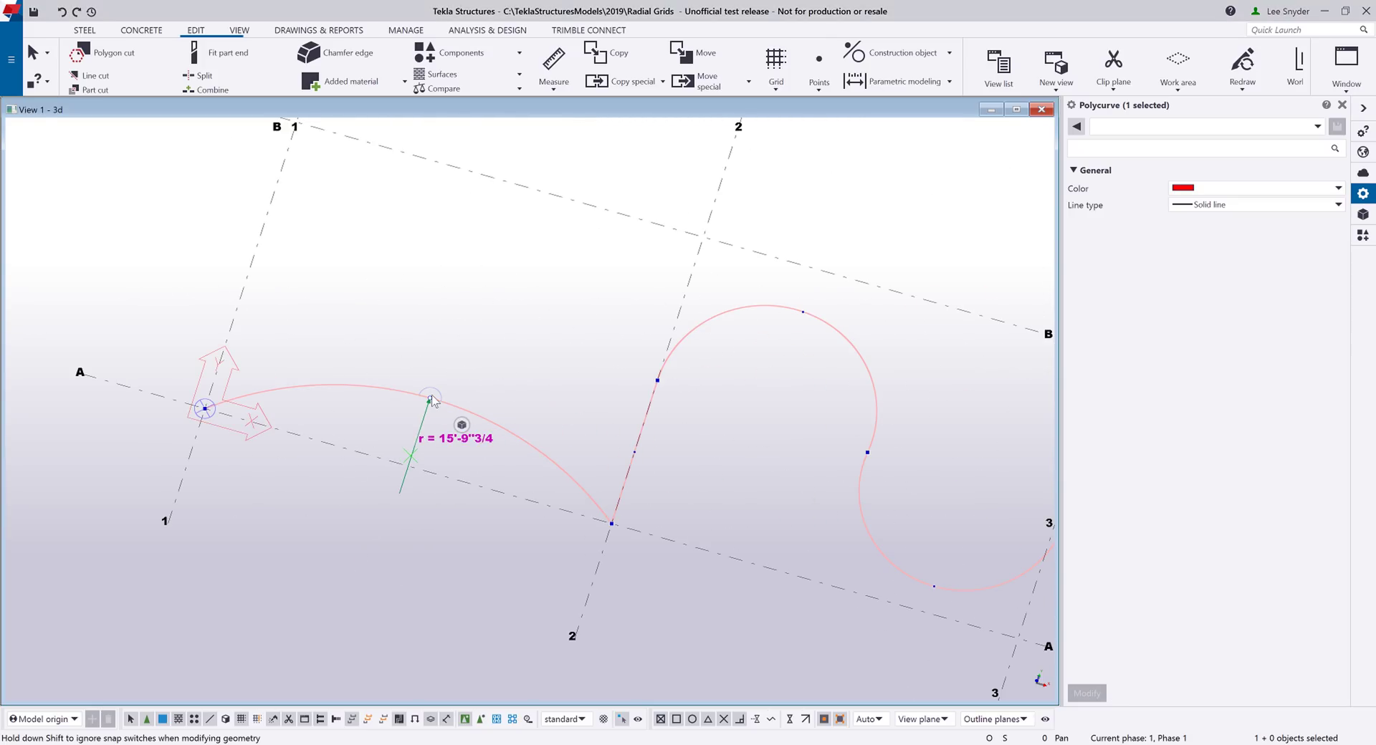
{"action": "left_click", "coordinate": [431, 400]}
{"action": "key", "text": "Delete"}
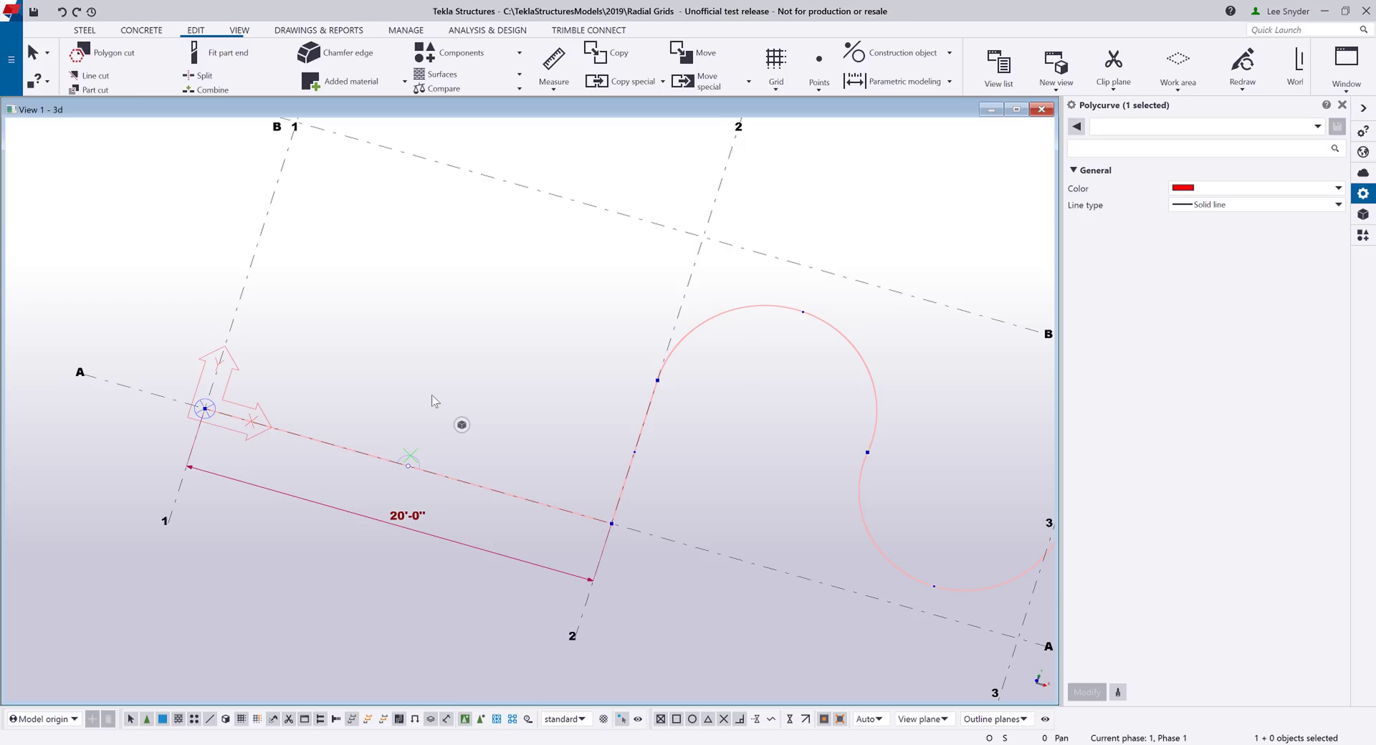
{"action": "left_click", "coordinate": [778, 316]}
{"action": "left_click", "coordinate": [790, 310]}
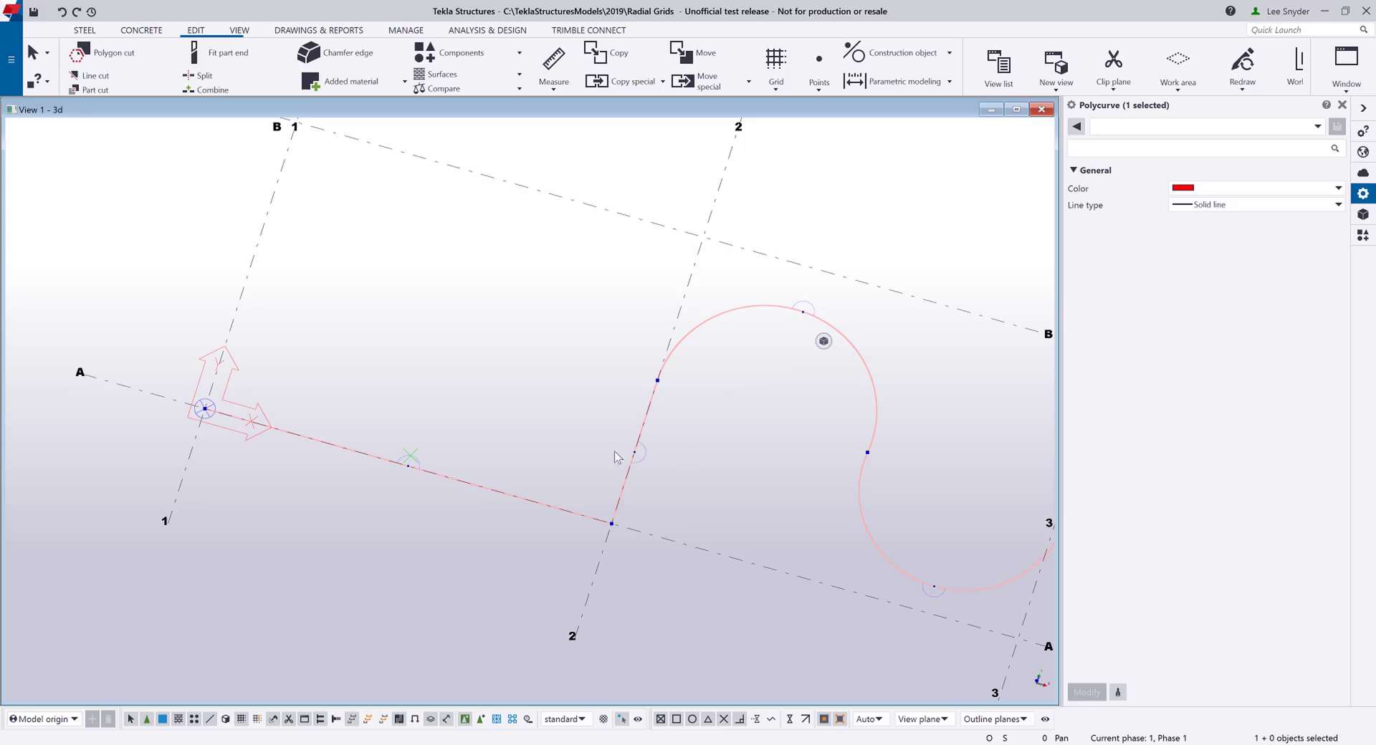
{"action": "scroll", "coordinate": [648, 488], "scroll_direction": "down", "scroll_amount": 3}
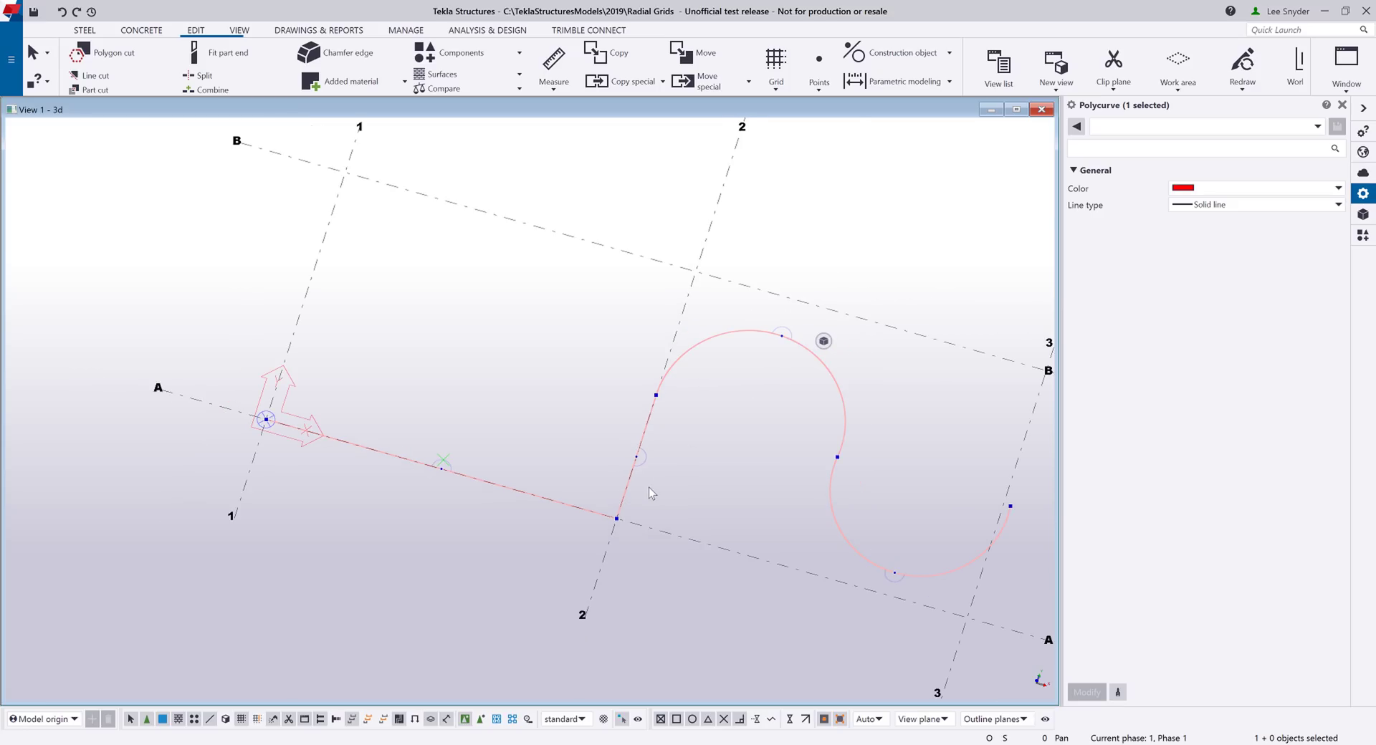
{"action": "middle_click_drag", "start_coordinate": [677, 488], "coordinate": [548, 484]}
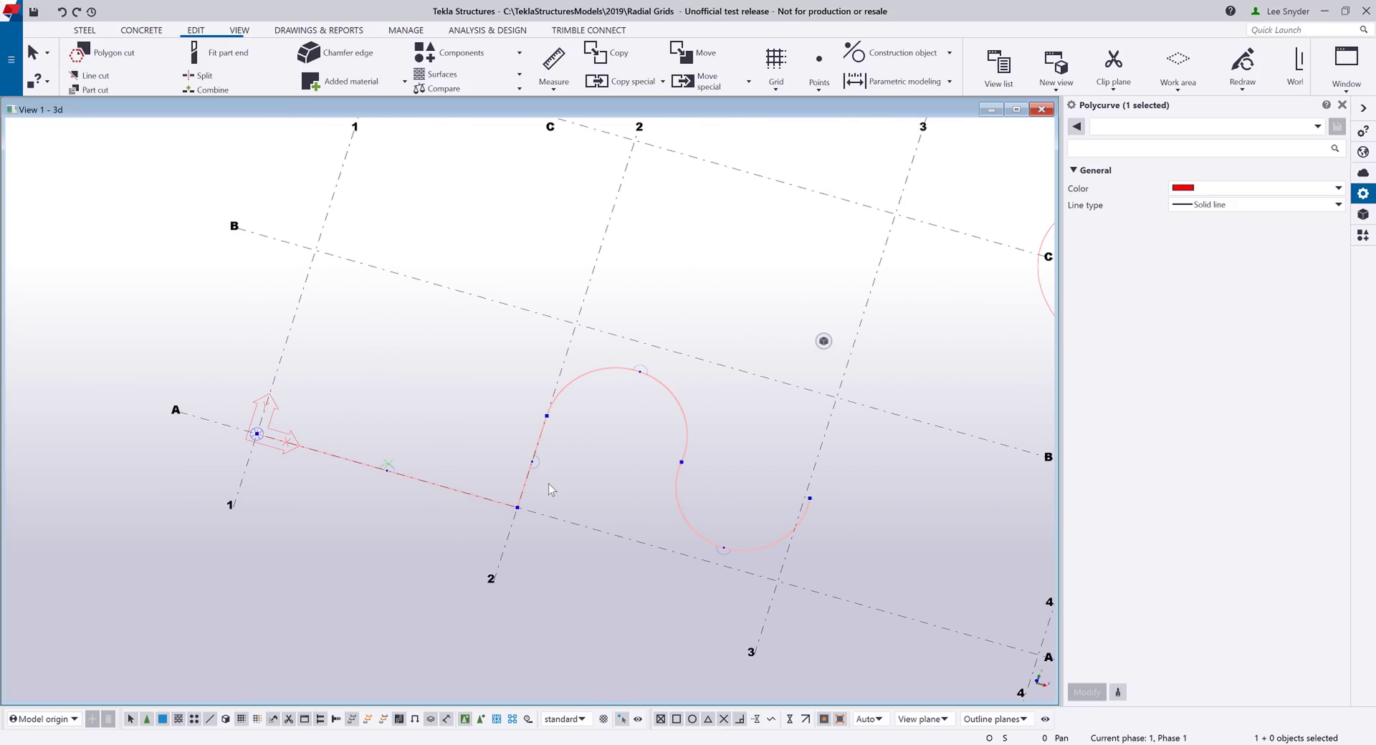
Copy the red polycurve with a 2'-0" offset to one side.
{"action": "left_click", "coordinate": [904, 53]}
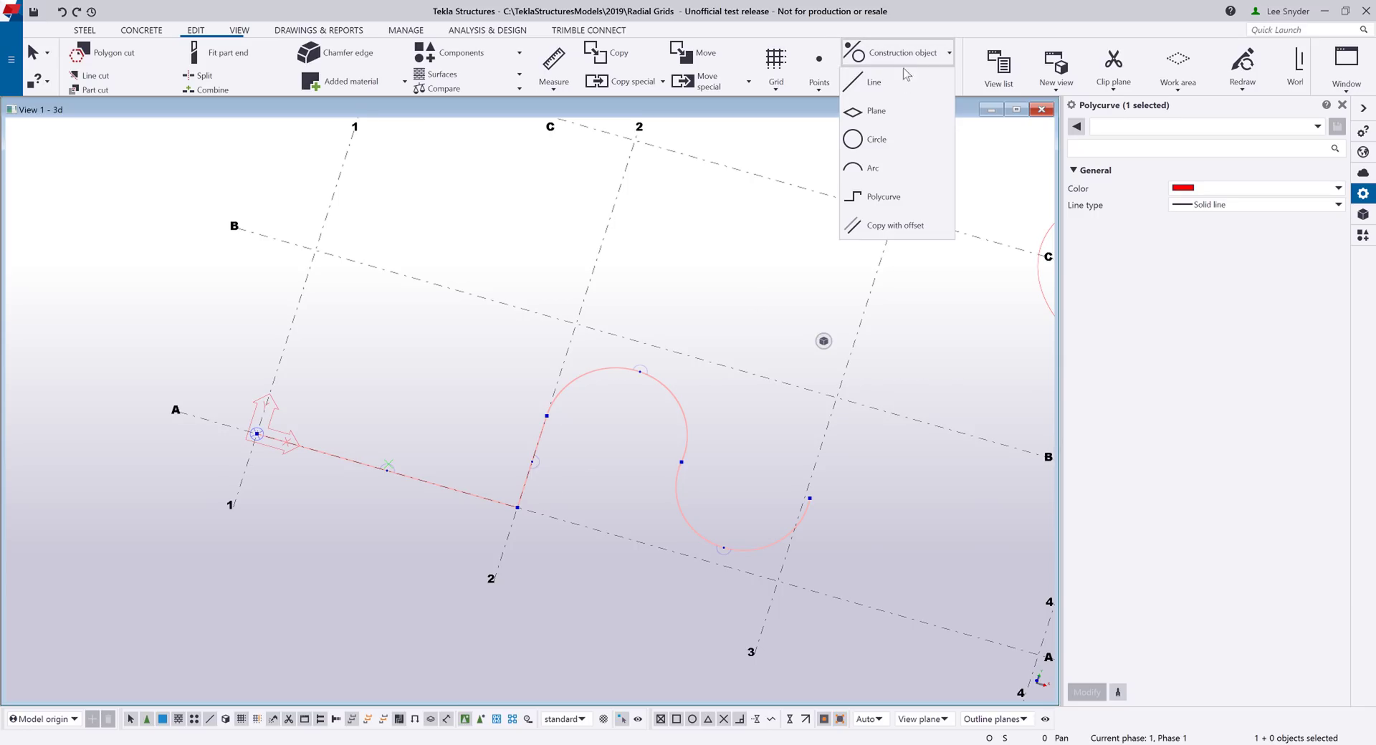
{"action": "left_click", "coordinate": [898, 226]}
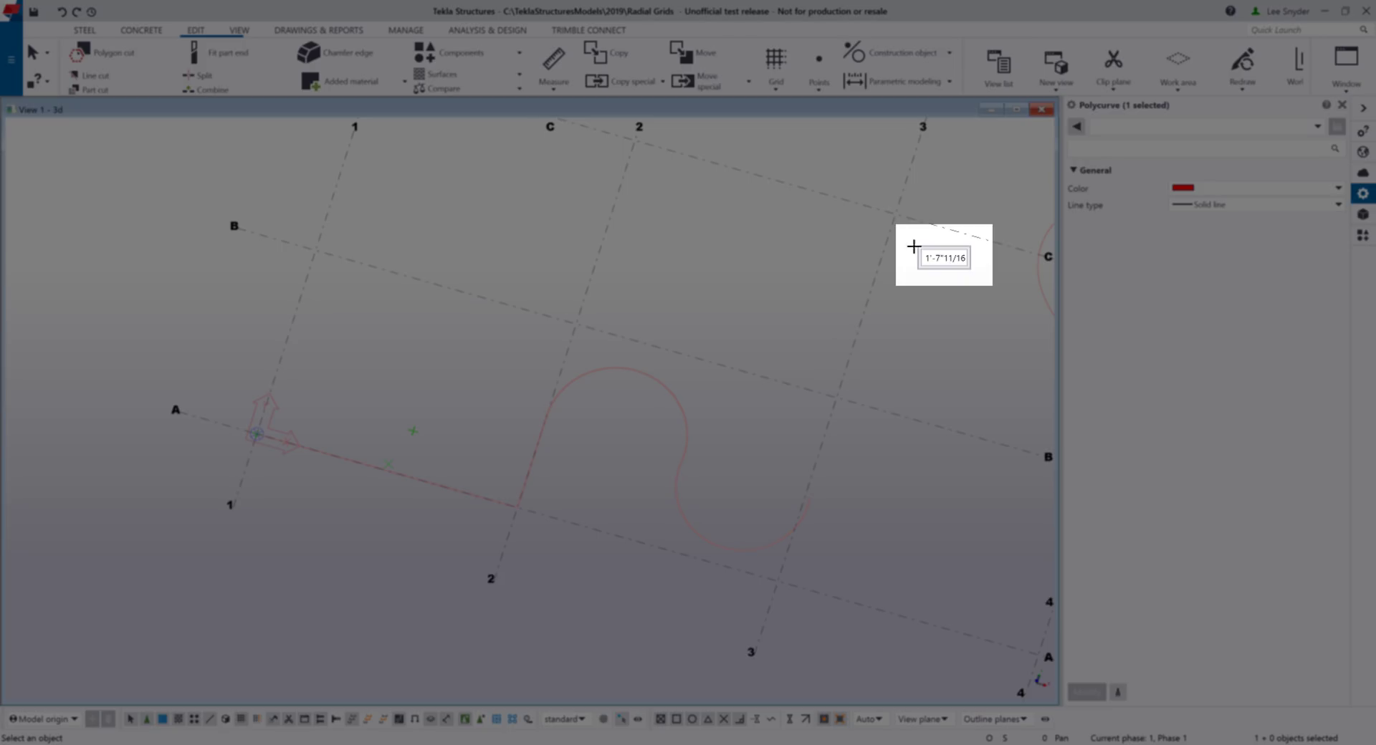
{"action": "key", "text": "BackSpace"}
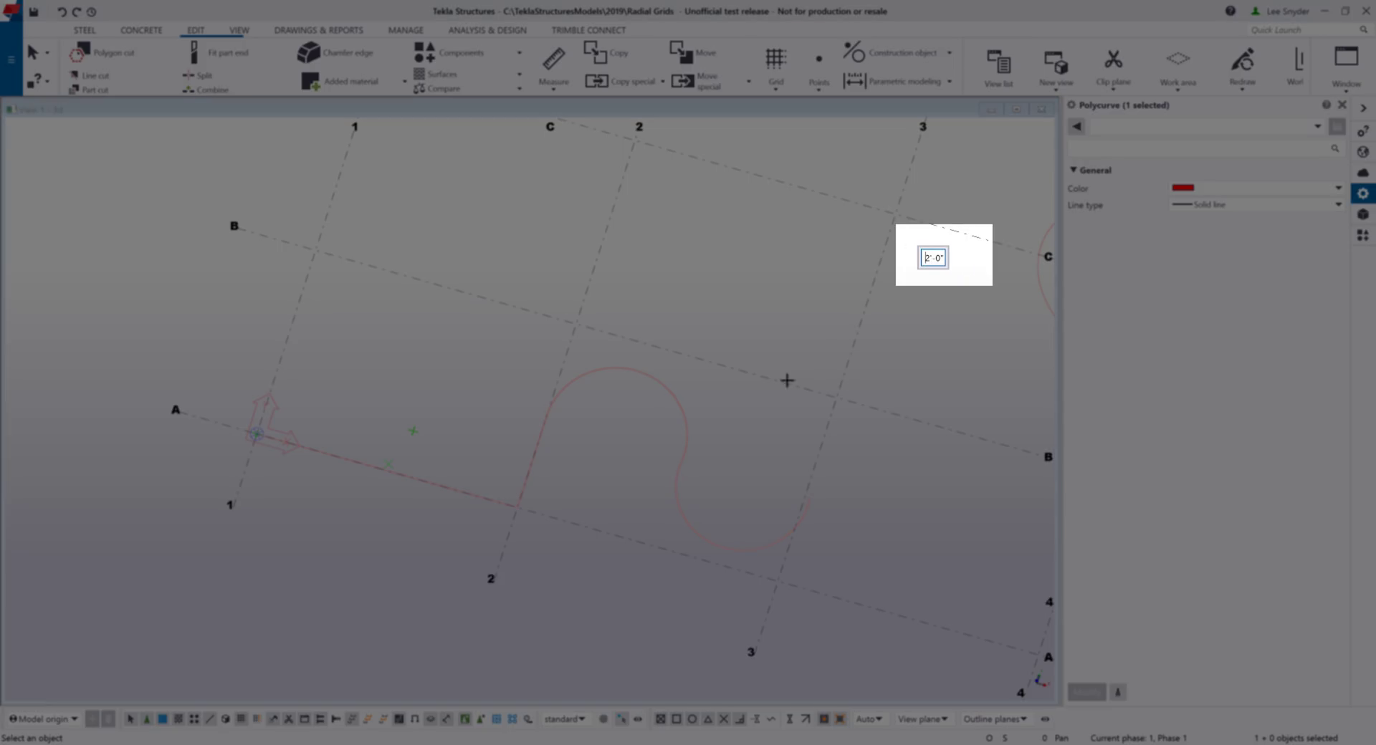
{"action": "key", "text": "Return"}
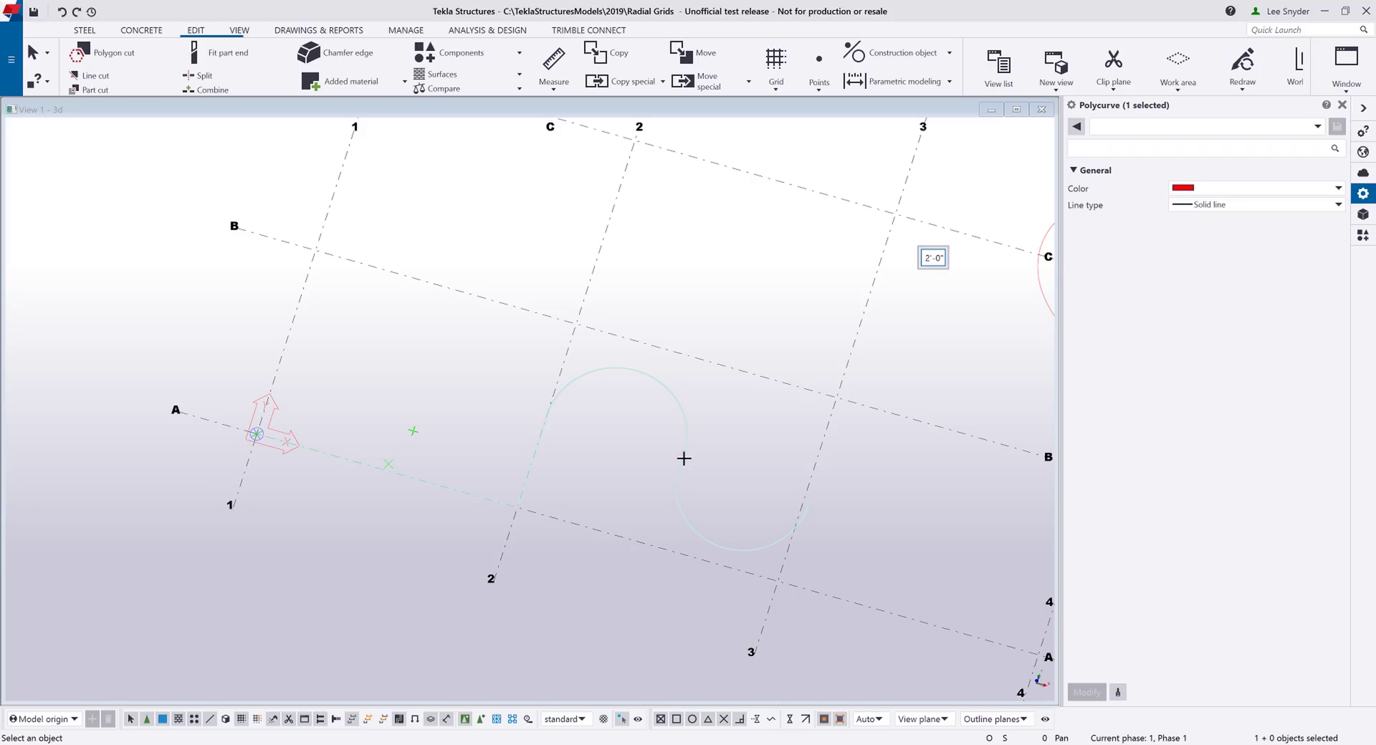
{"action": "left_click", "coordinate": [684, 458]}
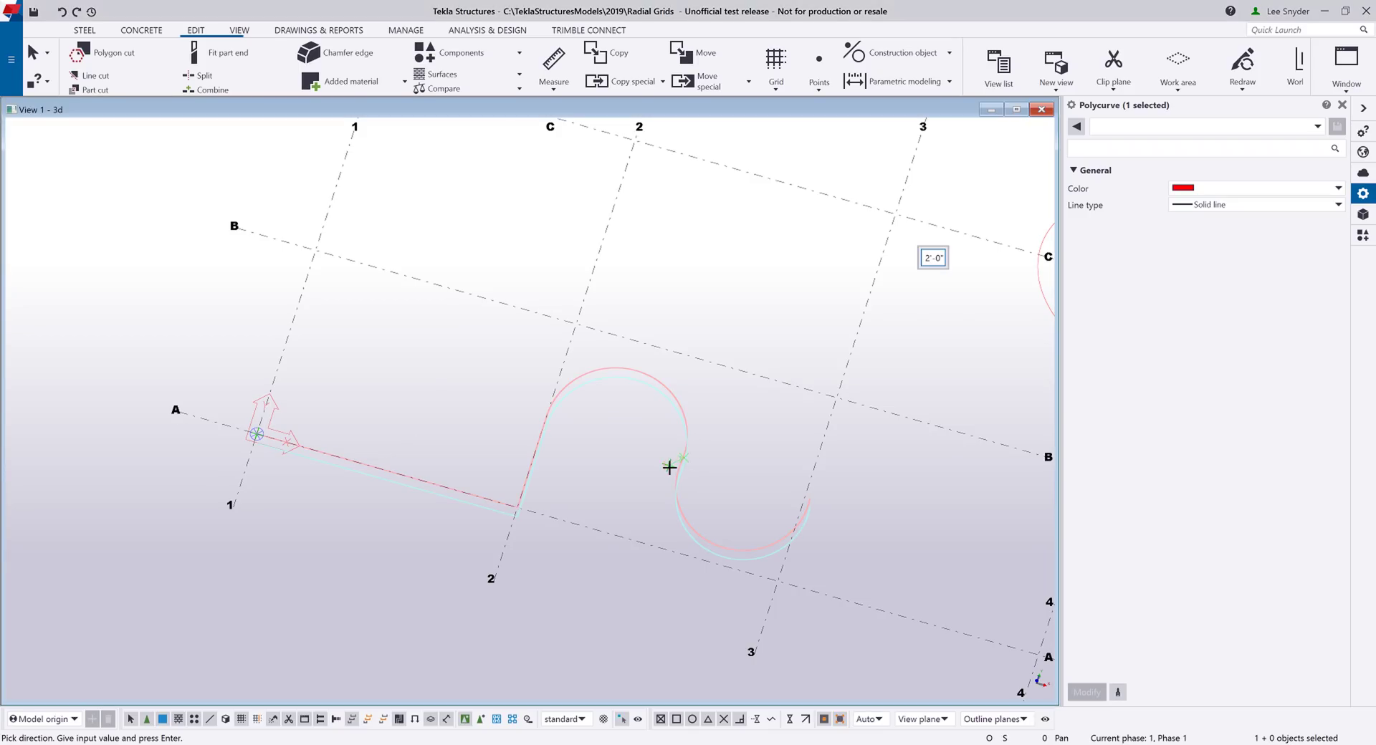
{"action": "scroll", "coordinate": [670, 467], "scroll_direction": "down", "scroll_amount": 2}
{"action": "middle_click_drag", "start_coordinate": [626, 517], "coordinate": [666, 372], "text": "ctrl"}
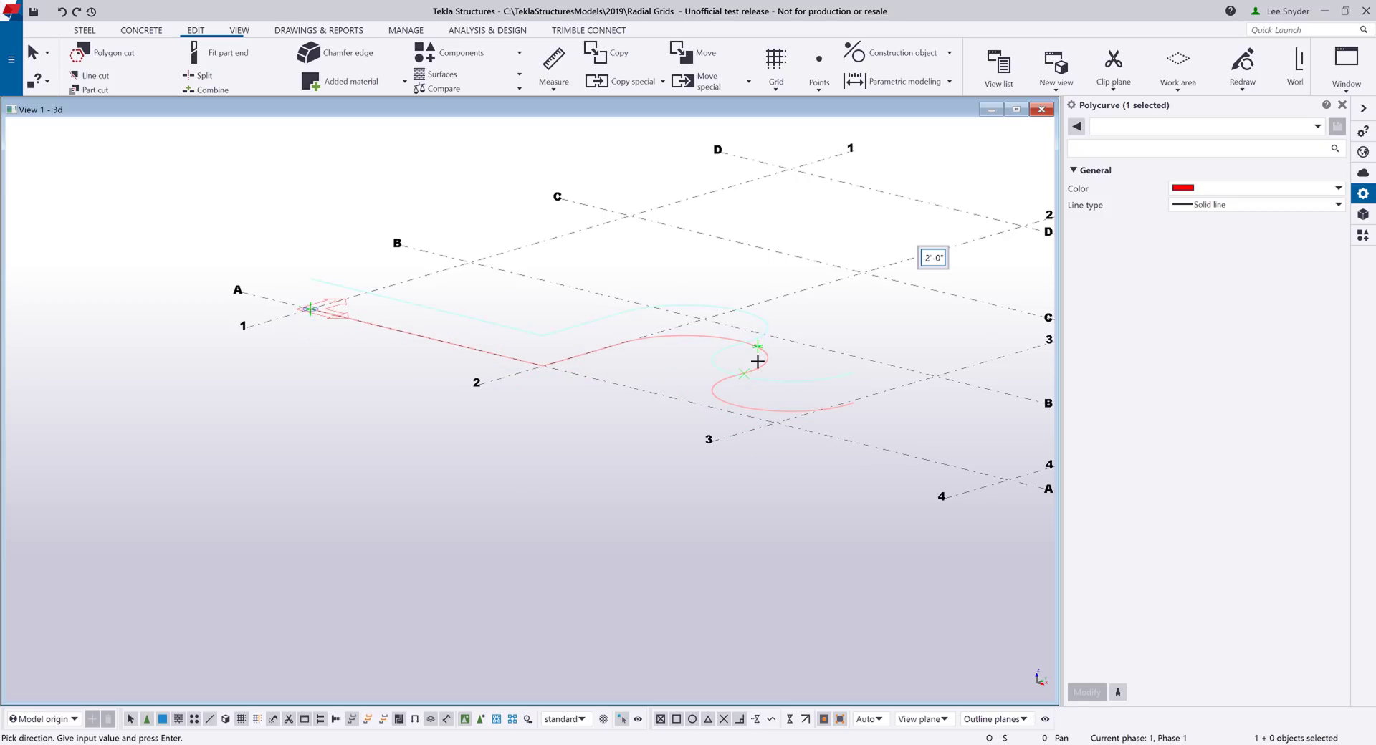
{"action": "left_click", "coordinate": [844, 443]}
{"action": "middle_click_drag", "start_coordinate": [845, 443], "coordinate": [804, 555], "text": "ctrl"}
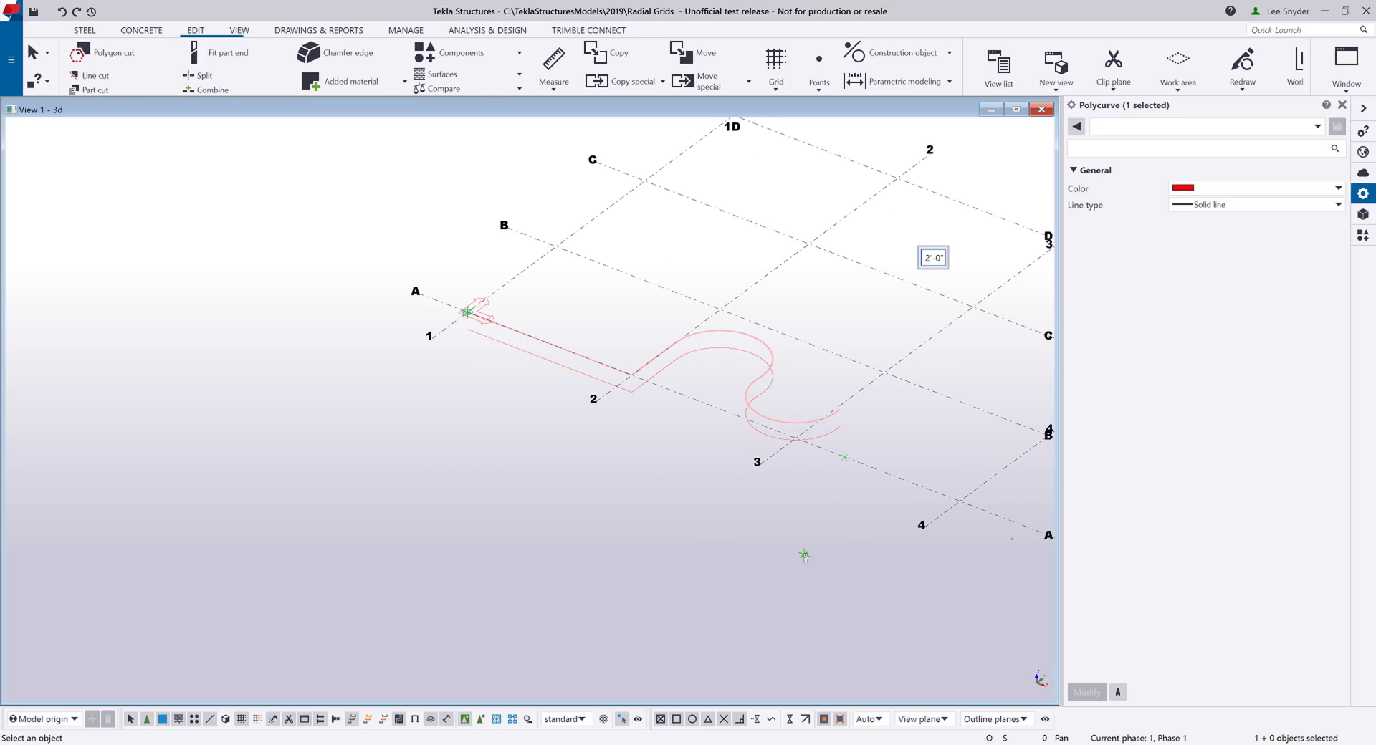
Set new offset distances and add three offset copies outside the polycurve and three inside.
{"action": "key", "text": "ctrl+p"}
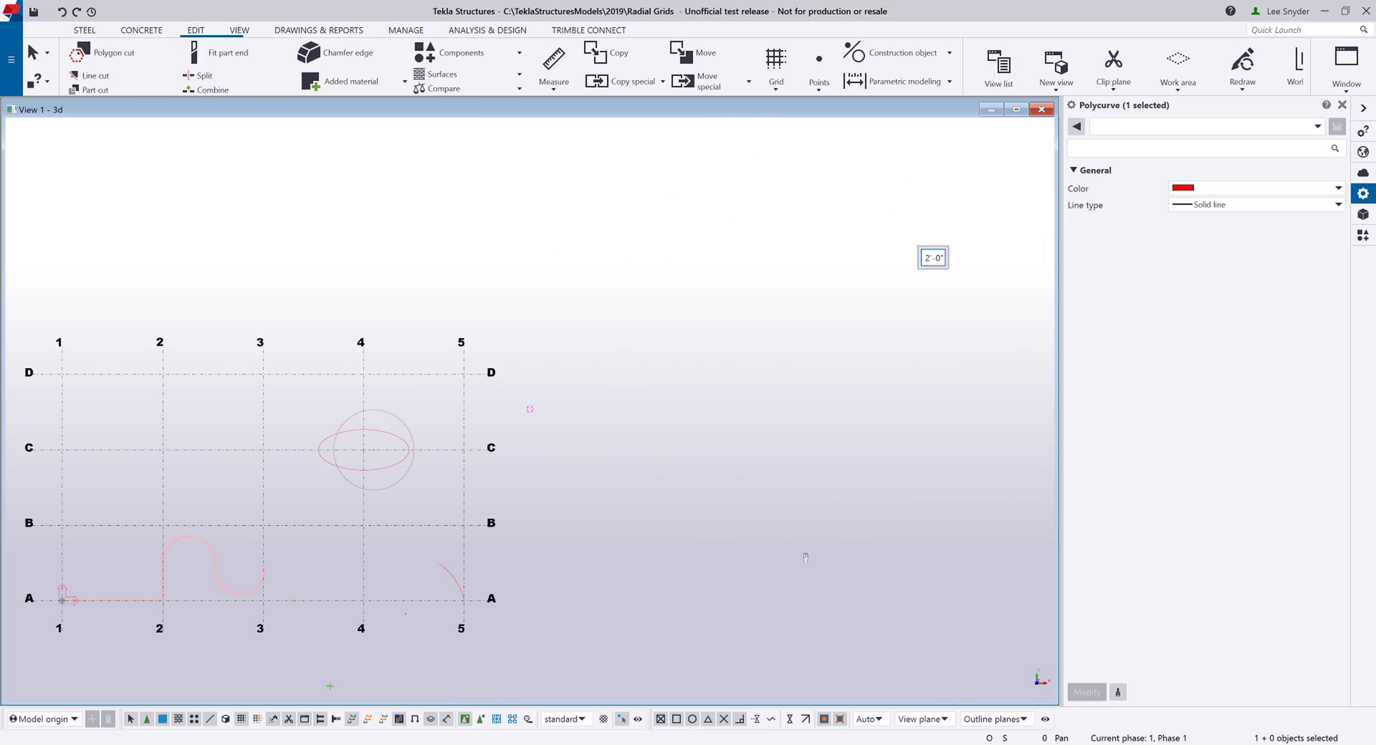
{"action": "scroll", "coordinate": [304, 552], "scroll_direction": "up", "scroll_amount": 5}
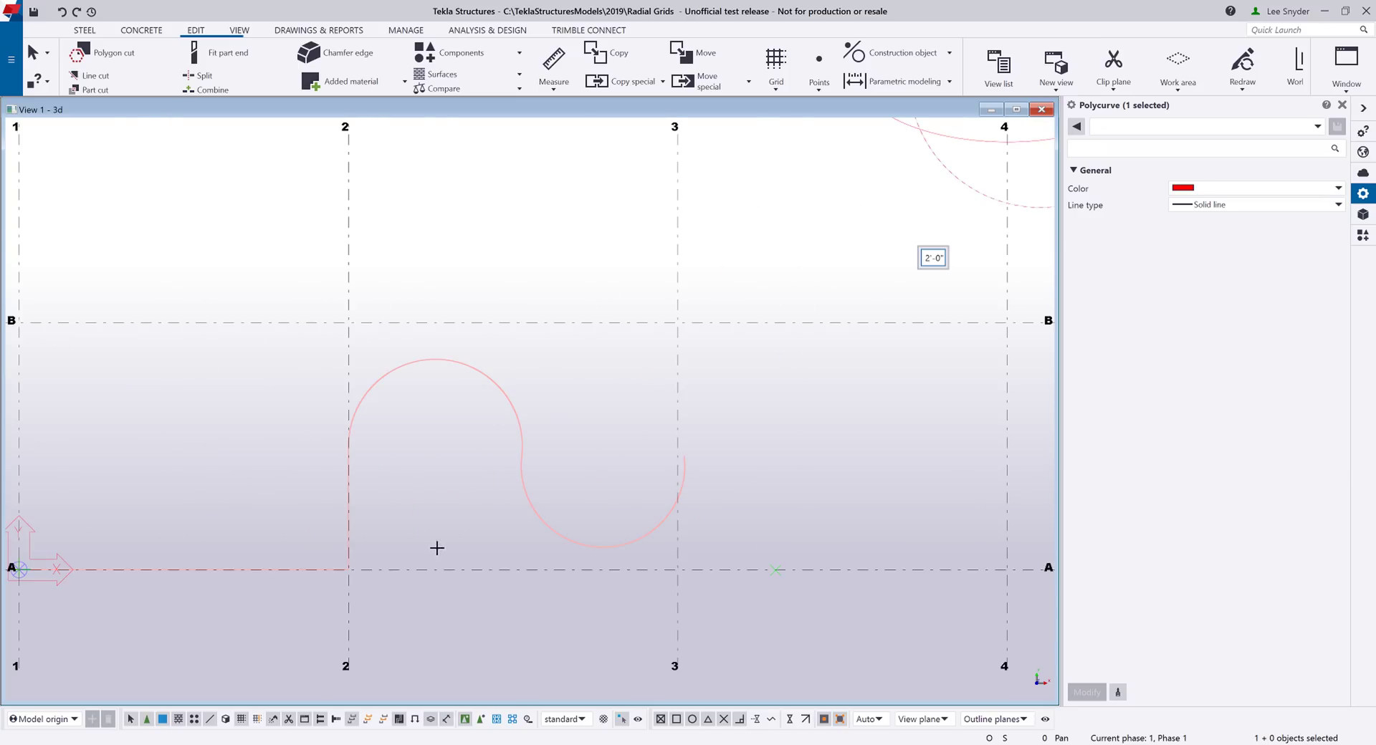
{"action": "left_click", "coordinate": [926, 258]}
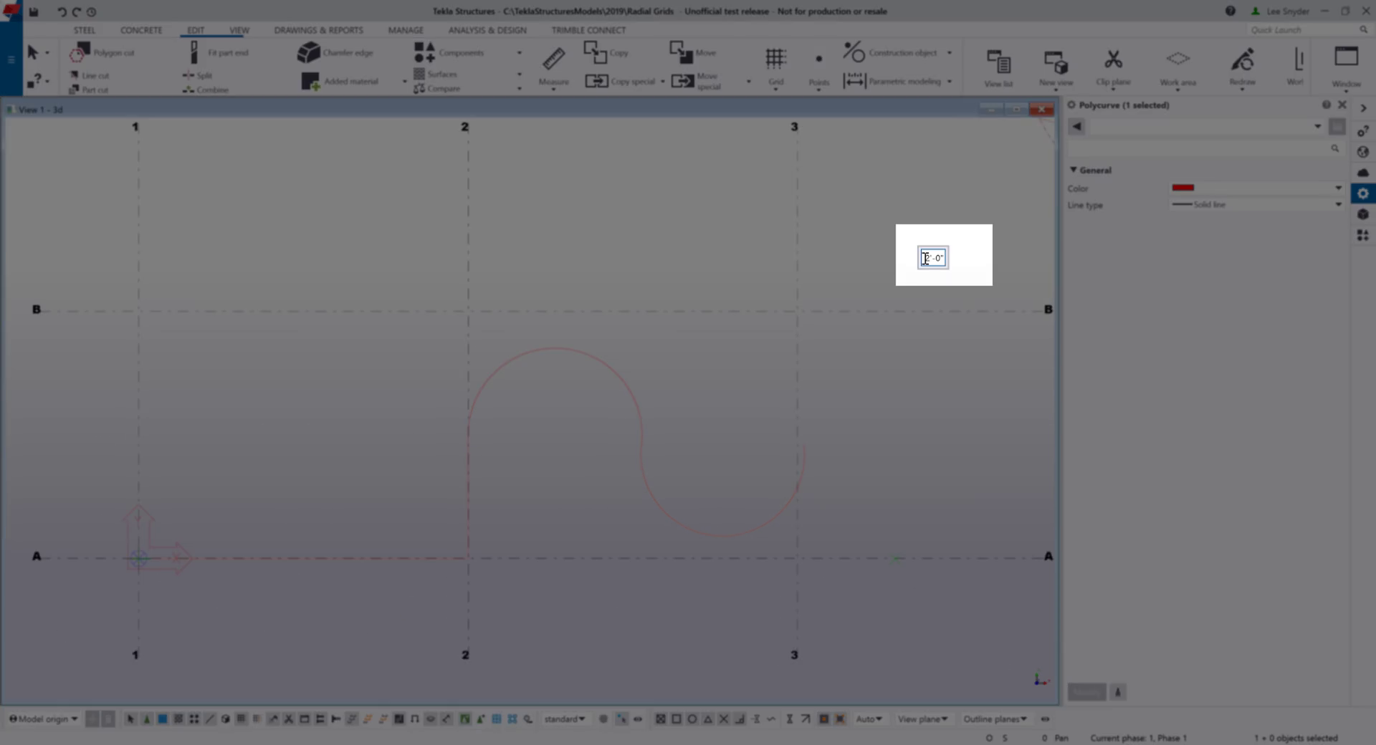
{"action": "key", "text": "BackSpace"}
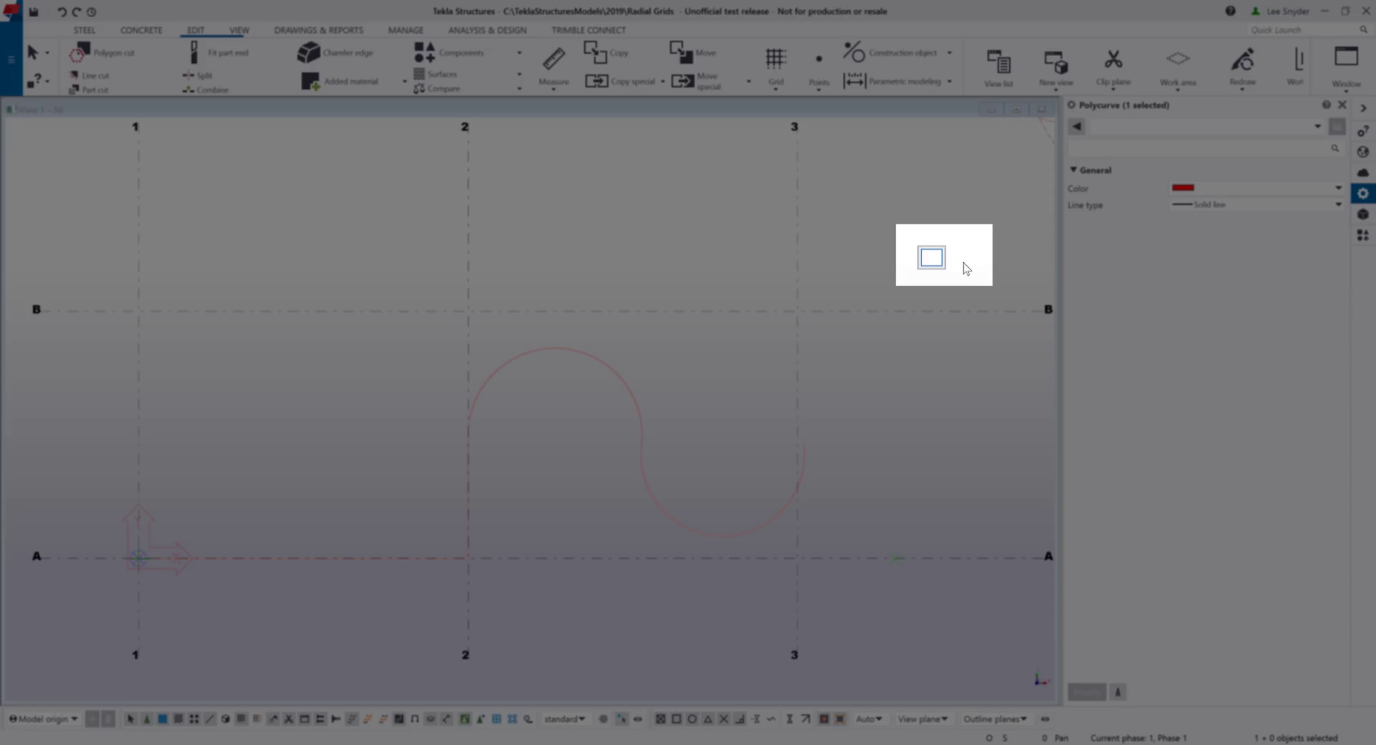
{"action": "type", "text": "3'12"}
{"action": "type", "text": " 6"}
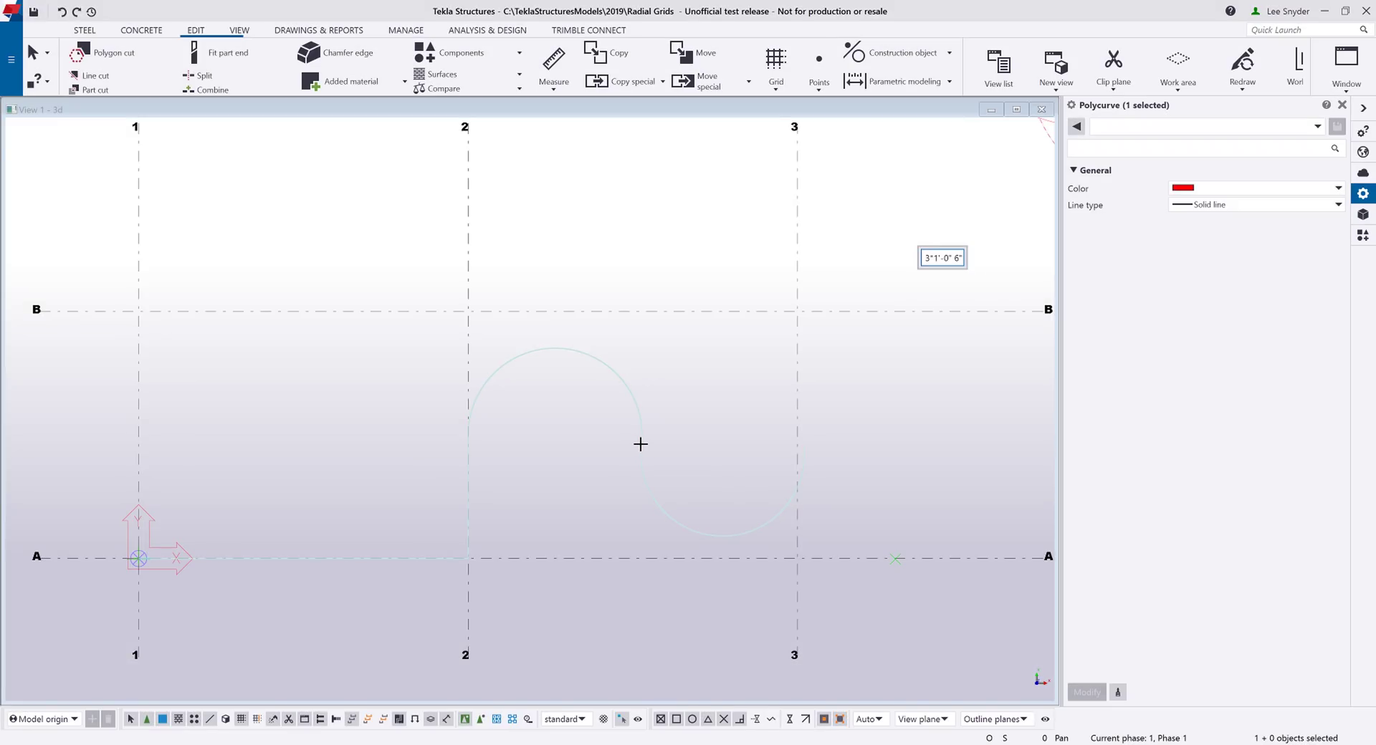
{"action": "left_click", "coordinate": [643, 443]}
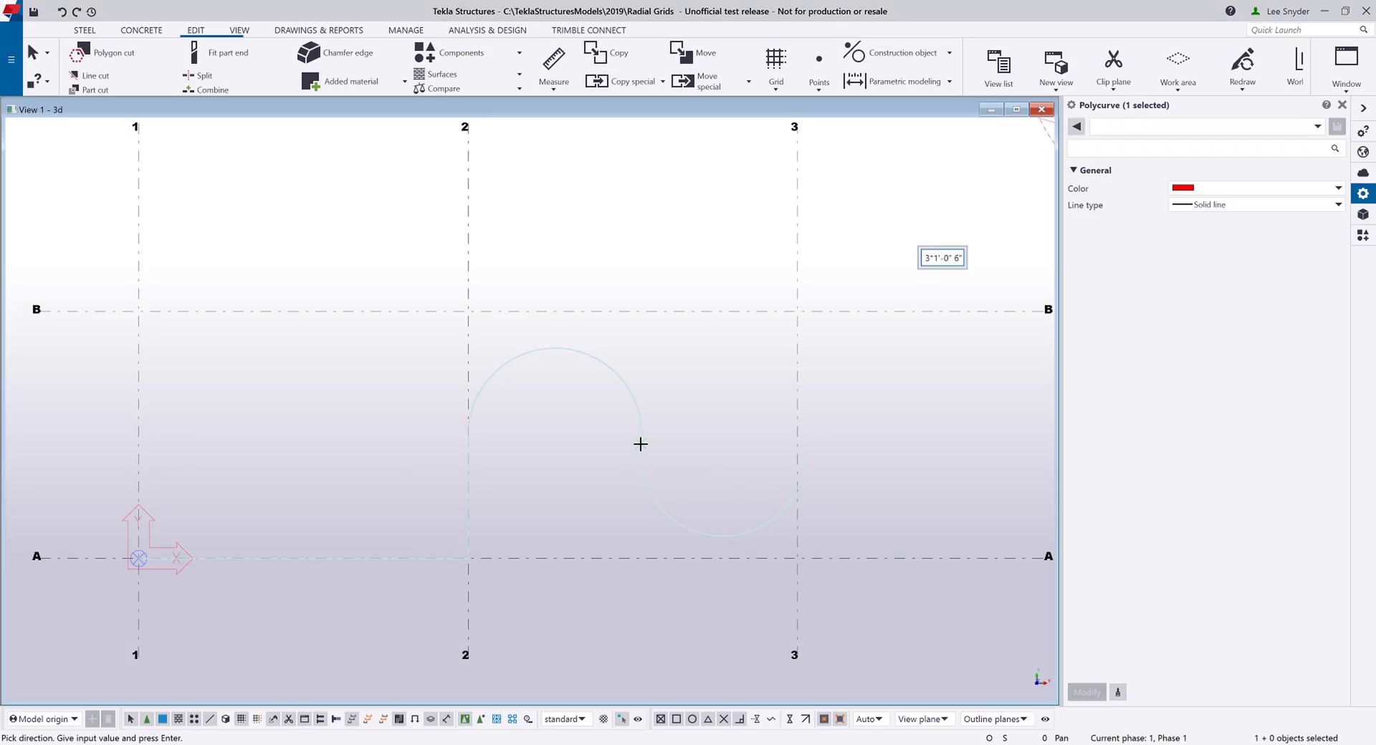
{"action": "left_click", "coordinate": [658, 582]}
{"action": "left_click", "coordinate": [692, 529]}
{"action": "left_click", "coordinate": [700, 469]}
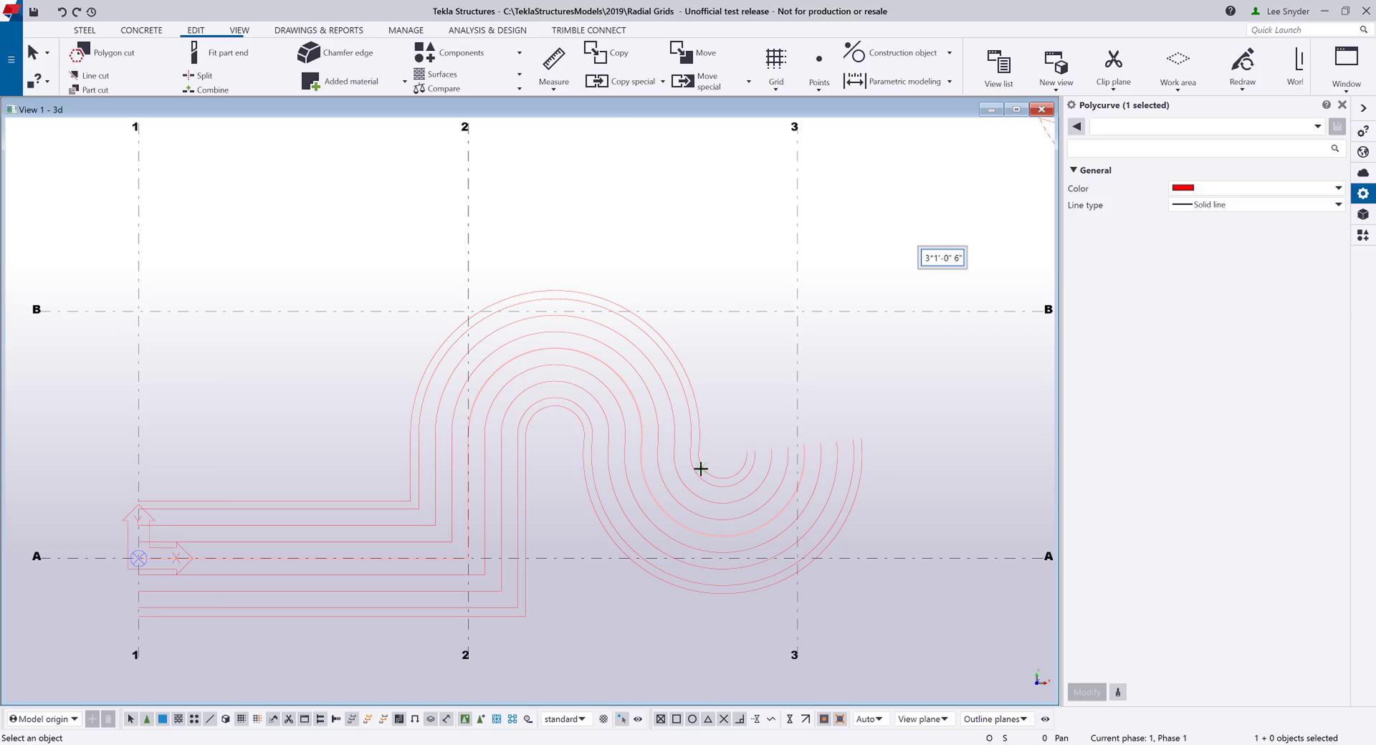
Orbit the model around the curves and select the rectangular grid.
{"action": "scroll", "coordinate": [701, 469], "scroll_direction": "down", "scroll_amount": 2}
{"action": "middle_click_drag", "start_coordinate": [716, 492], "coordinate": [681, 369], "text": "ctrl"}
{"action": "key", "text": "v"}
{"action": "left_click", "coordinate": [658, 485]}
{"action": "mouse_move", "coordinate": [658, 485]}
{"action": "middle_mouse_down", "text": "ctrl"}
{"action": "mouse_move", "coordinate": [649, 573]}
{"action": "mouse_move", "coordinate": [647, 553]}
{"action": "middle_mouse_up", "text": "ctrl"}
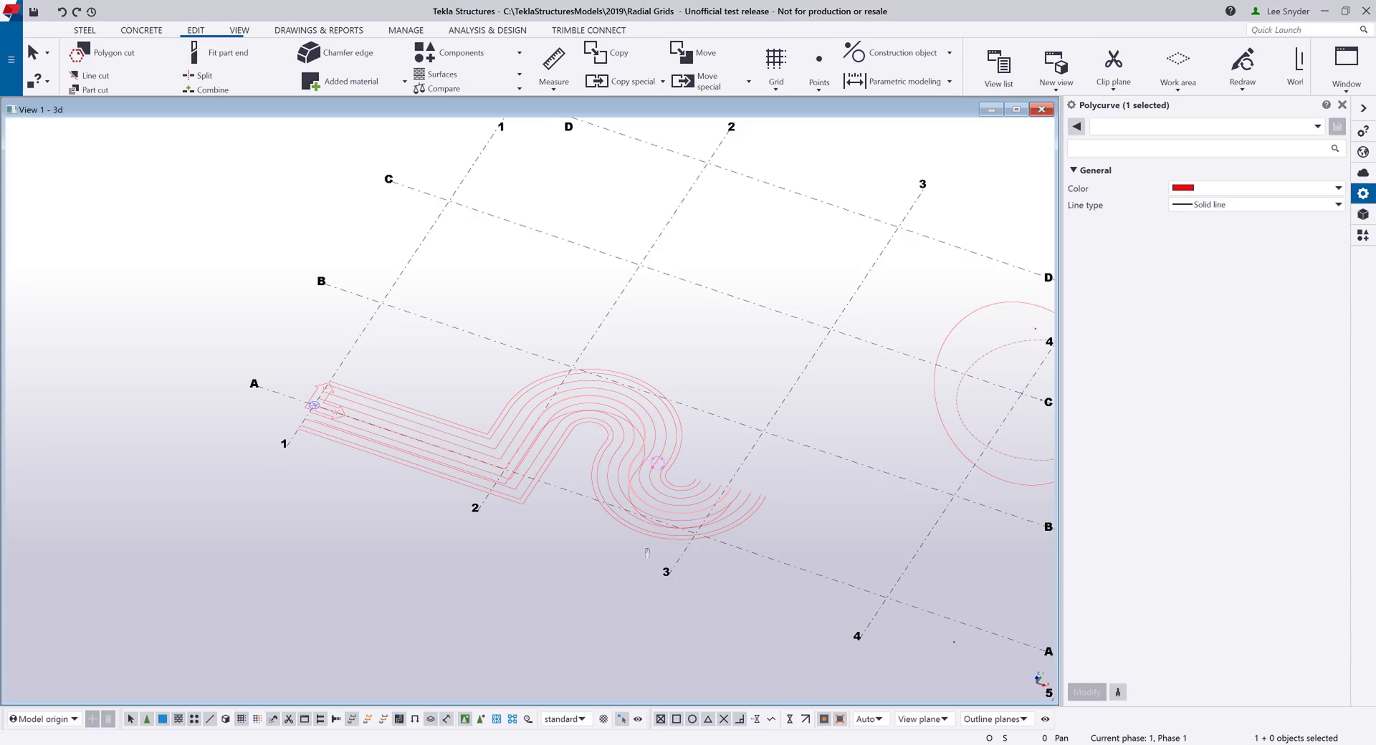
{"action": "scroll", "coordinate": [466, 479], "scroll_direction": "down", "scroll_amount": 4}
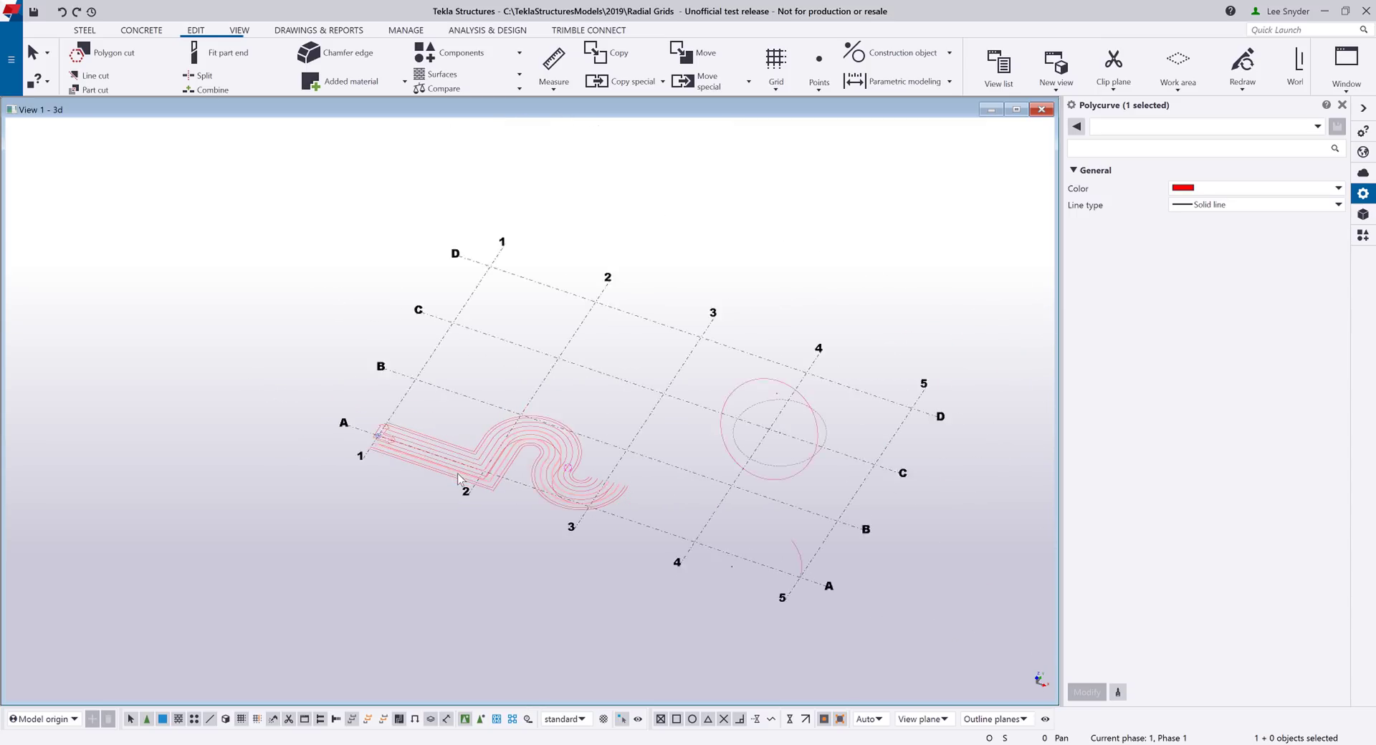
{"action": "scroll", "coordinate": [769, 473], "scroll_direction": "up", "scroll_amount": 2}
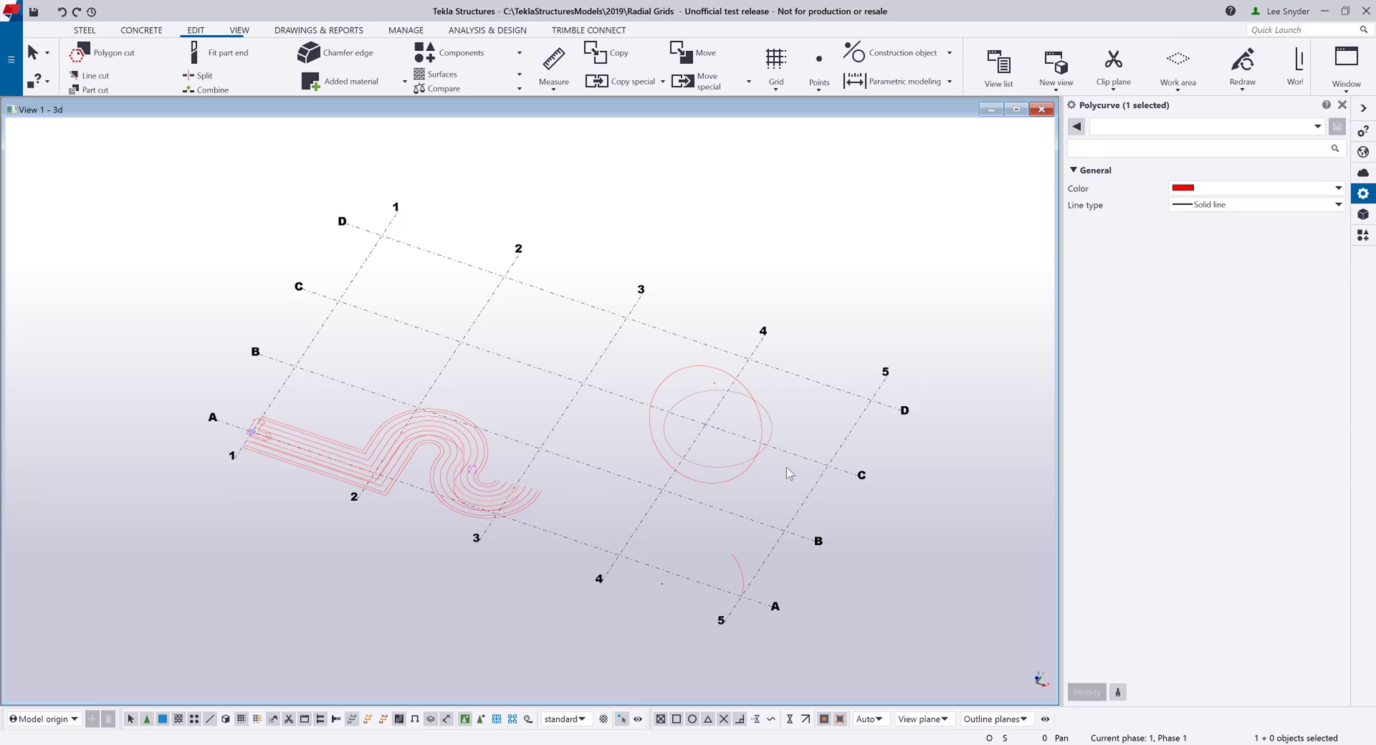
{"action": "left_click", "coordinate": [815, 466]}
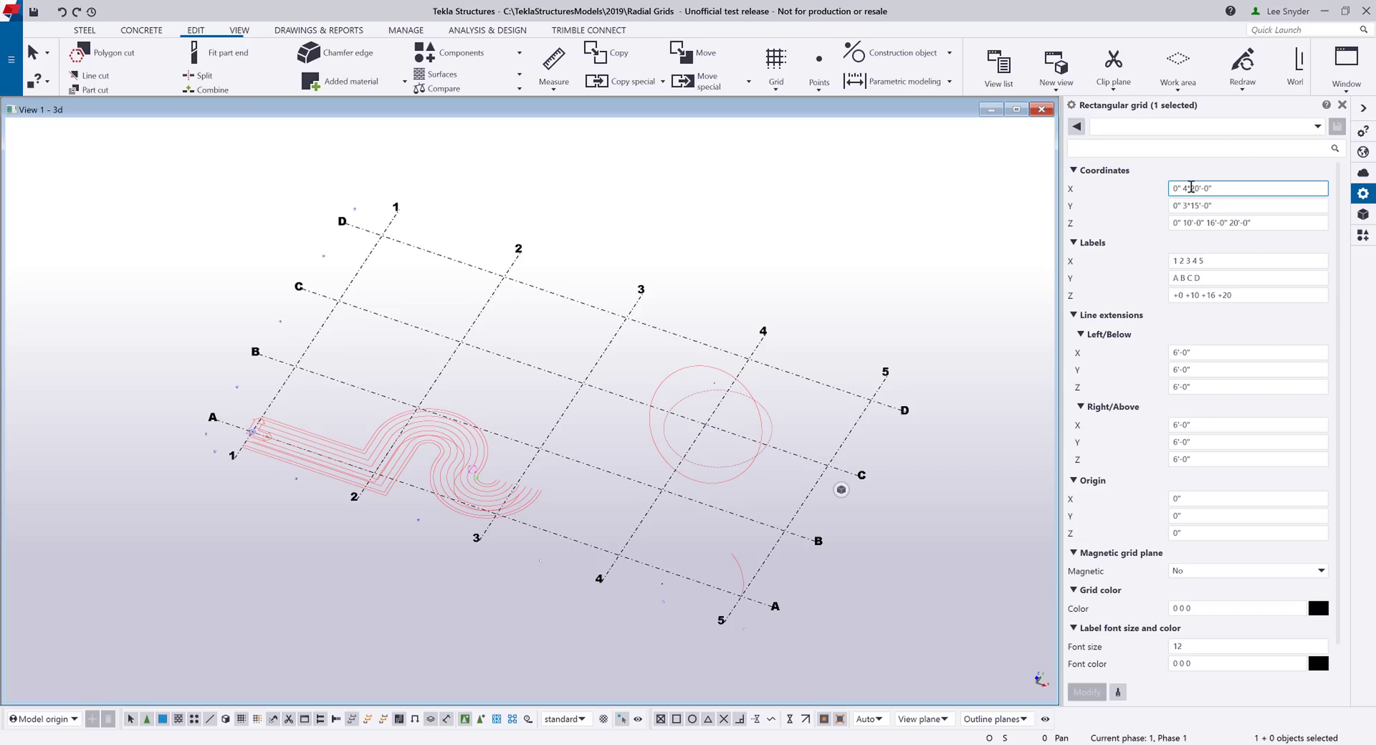
{"action": "left_click", "coordinate": [1186, 187]}
{"action": "type", "text": "5"}
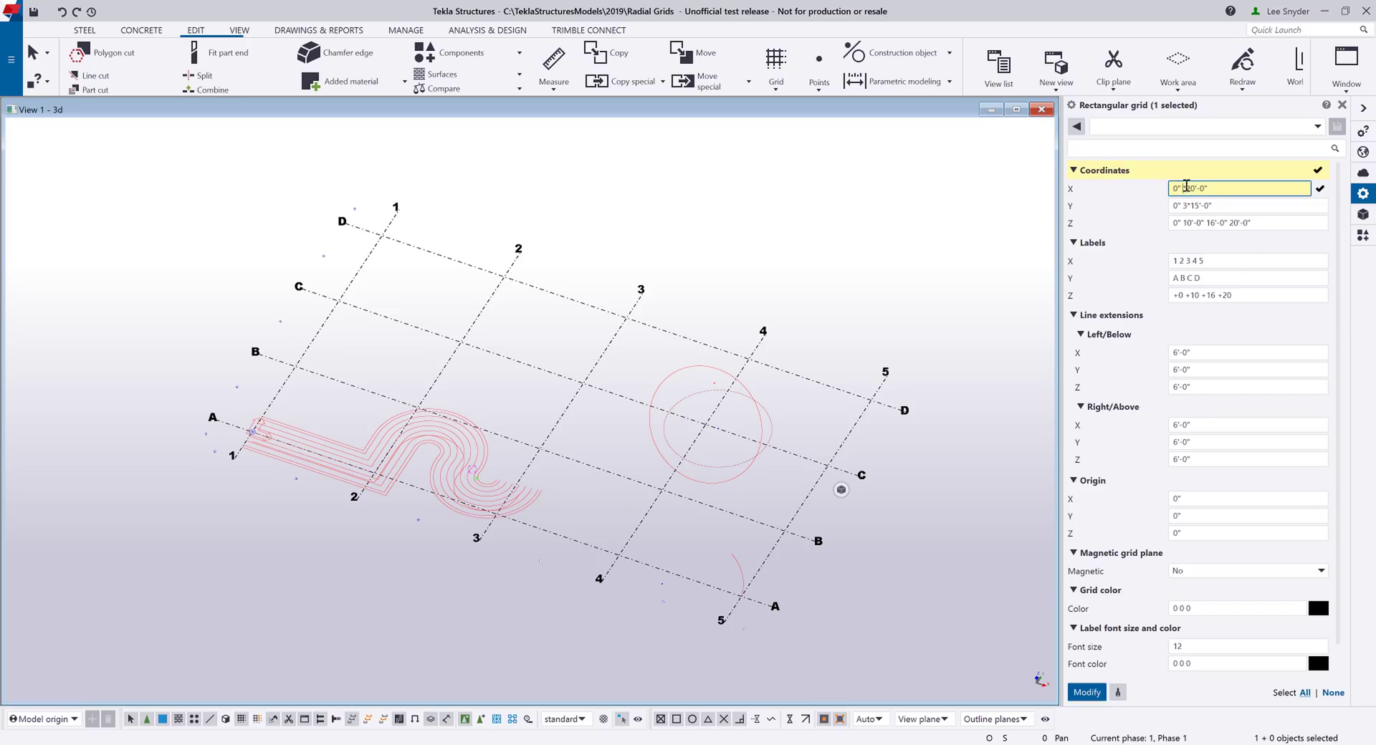
{"action": "left_click", "coordinate": [1087, 692]}
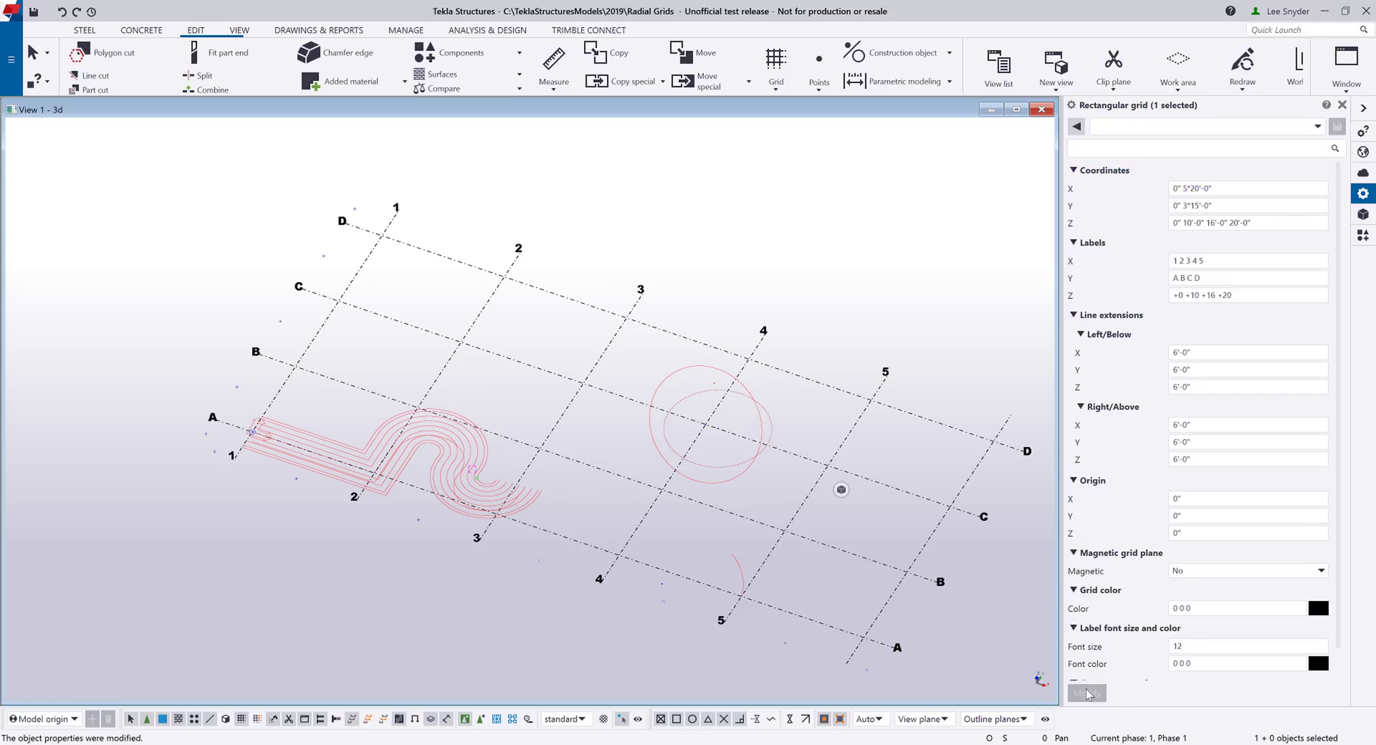
{"action": "middle_click_drag", "start_coordinate": [964, 611], "coordinate": [891, 561]}
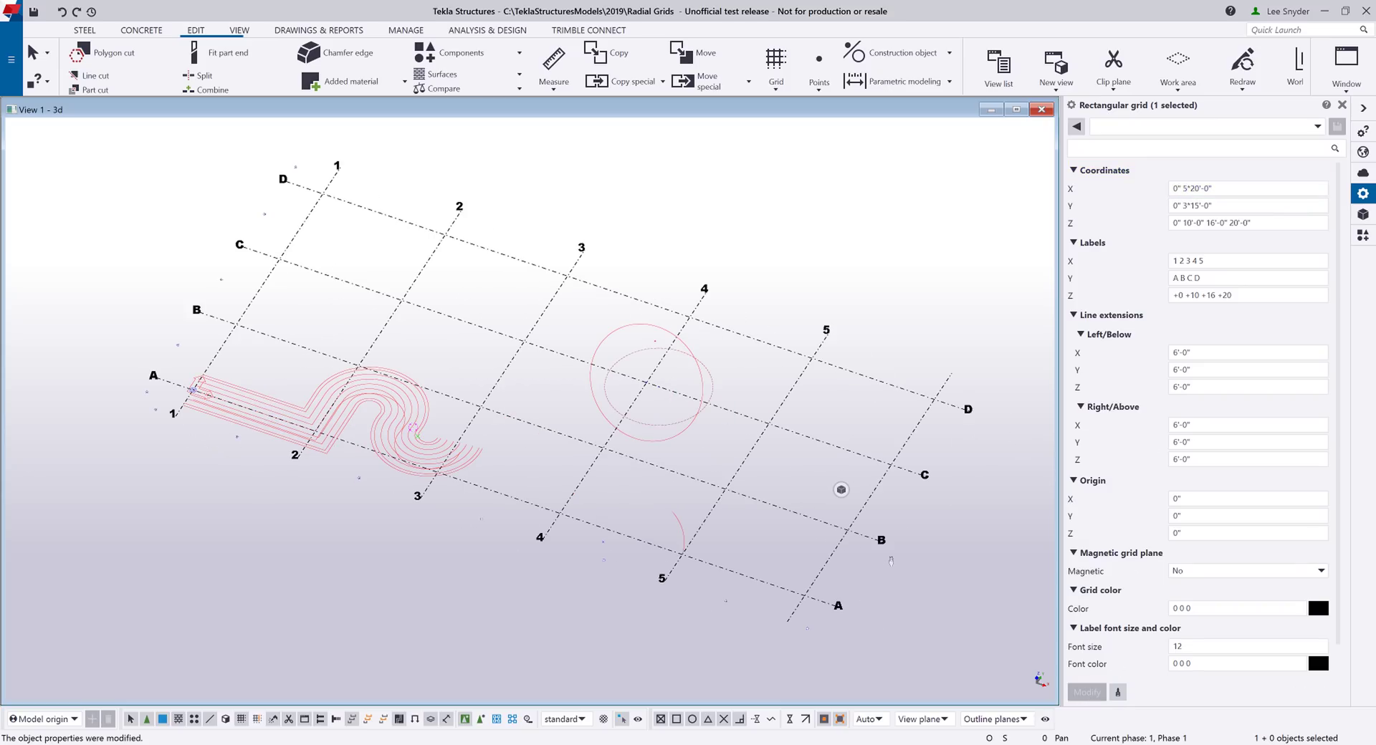
{"action": "key", "text": "ctrl+z"}
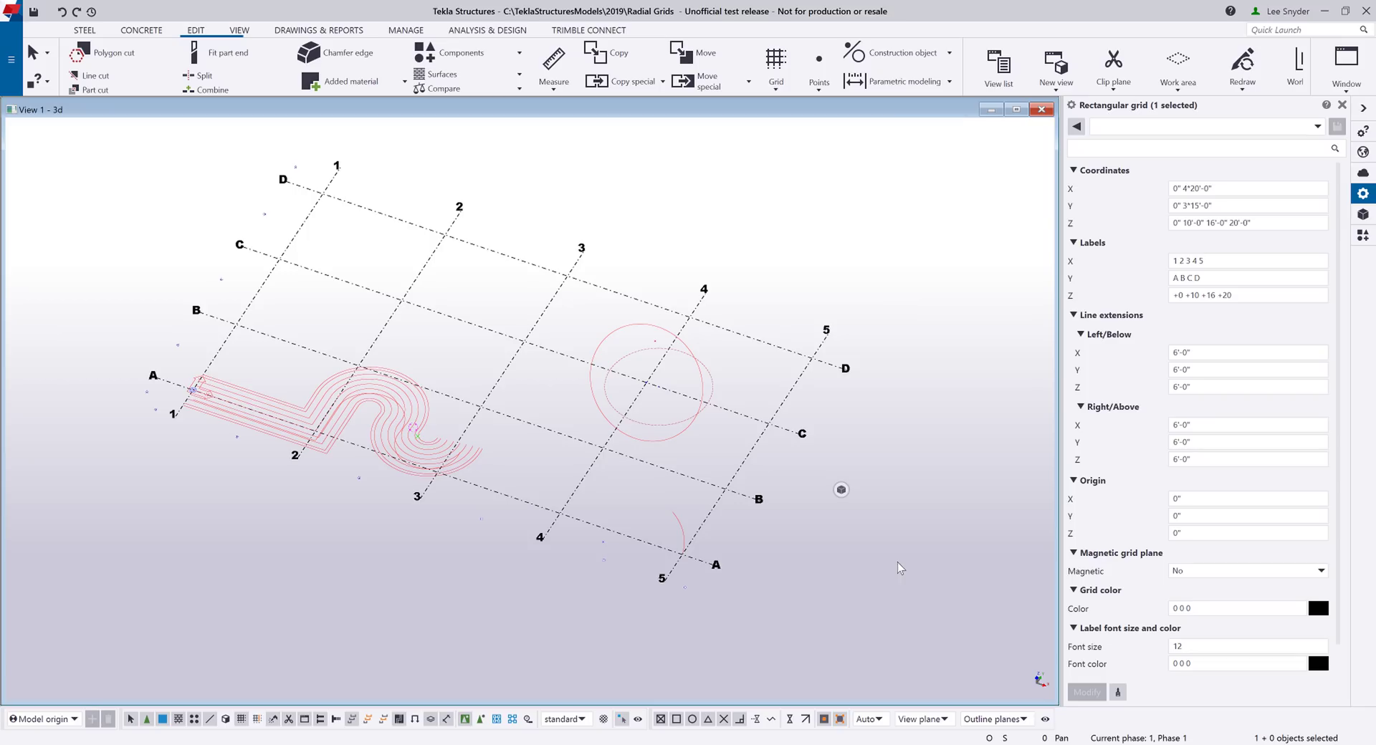
Create a radial grid (lines A–J, rings 1–4) with its origin just right of corner A/5.
{"action": "left_click", "coordinate": [778, 85]}
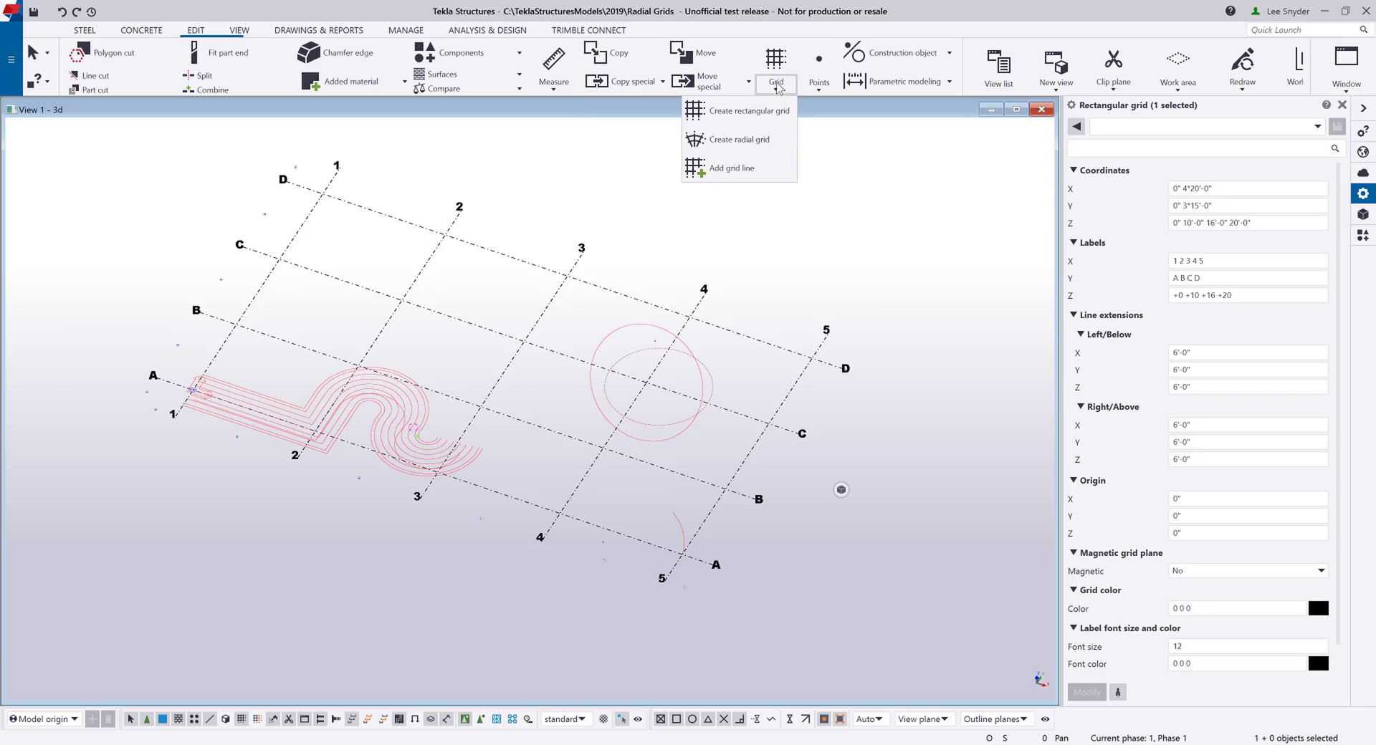
{"action": "left_click", "coordinate": [742, 142]}
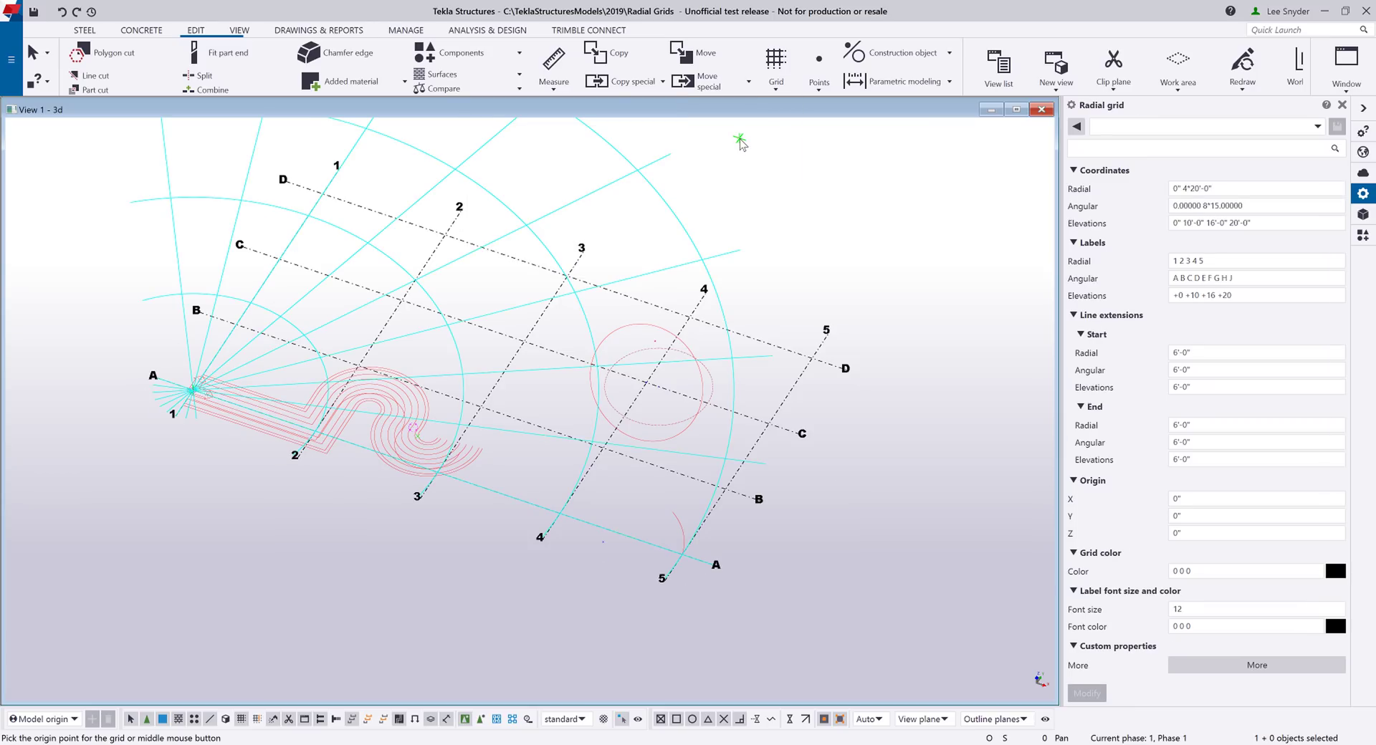
{"action": "scroll", "coordinate": [686, 275], "scroll_direction": "down", "scroll_amount": 3}
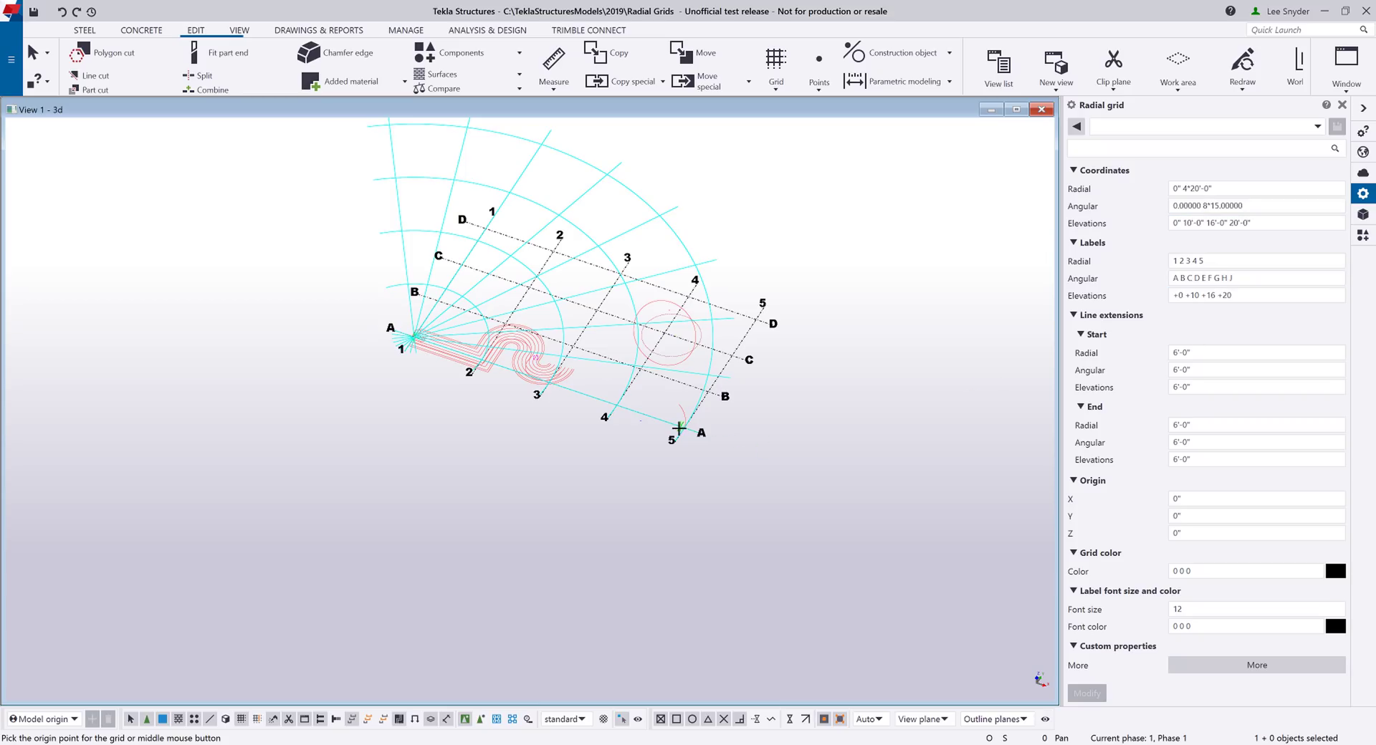
{"action": "left_click", "coordinate": [742, 445]}
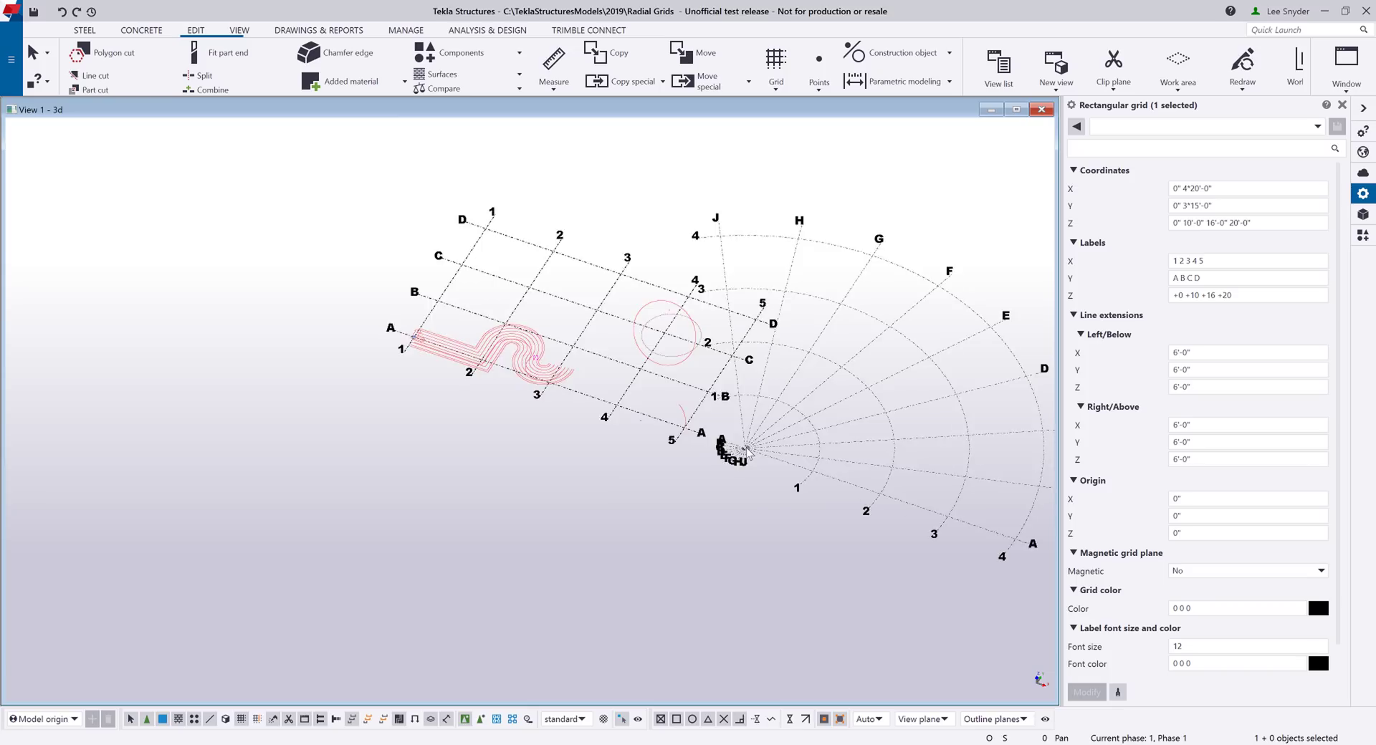
Select the new radial grid and delete its angular line C.
{"action": "scroll", "coordinate": [657, 475], "scroll_direction": "down", "scroll_amount": 2}
{"action": "scroll", "coordinate": [657, 476], "scroll_direction": "up", "scroll_amount": 2}
{"action": "left_click", "coordinate": [719, 444]}
{"action": "scroll", "coordinate": [719, 444], "scroll_direction": "up", "scroll_amount": 2}
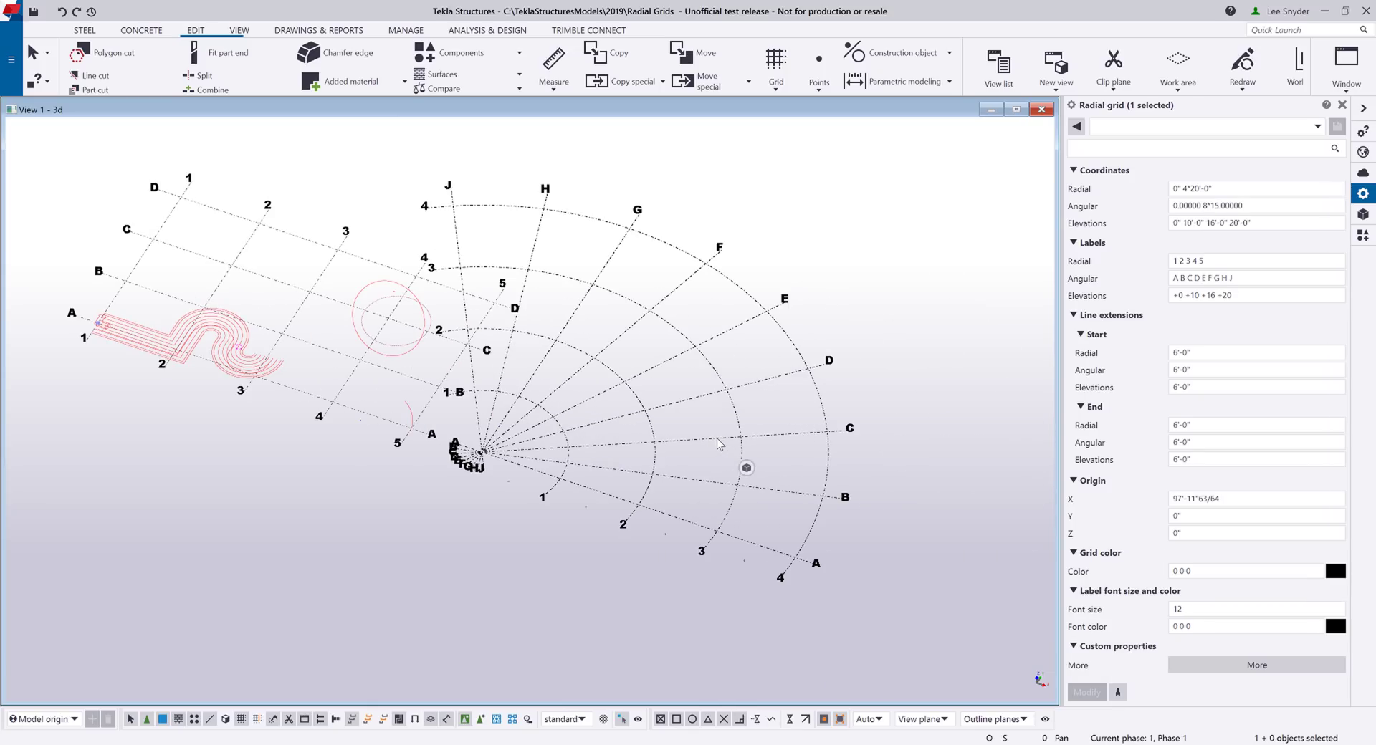
{"action": "scroll", "coordinate": [719, 444], "scroll_direction": "up", "scroll_amount": 1}
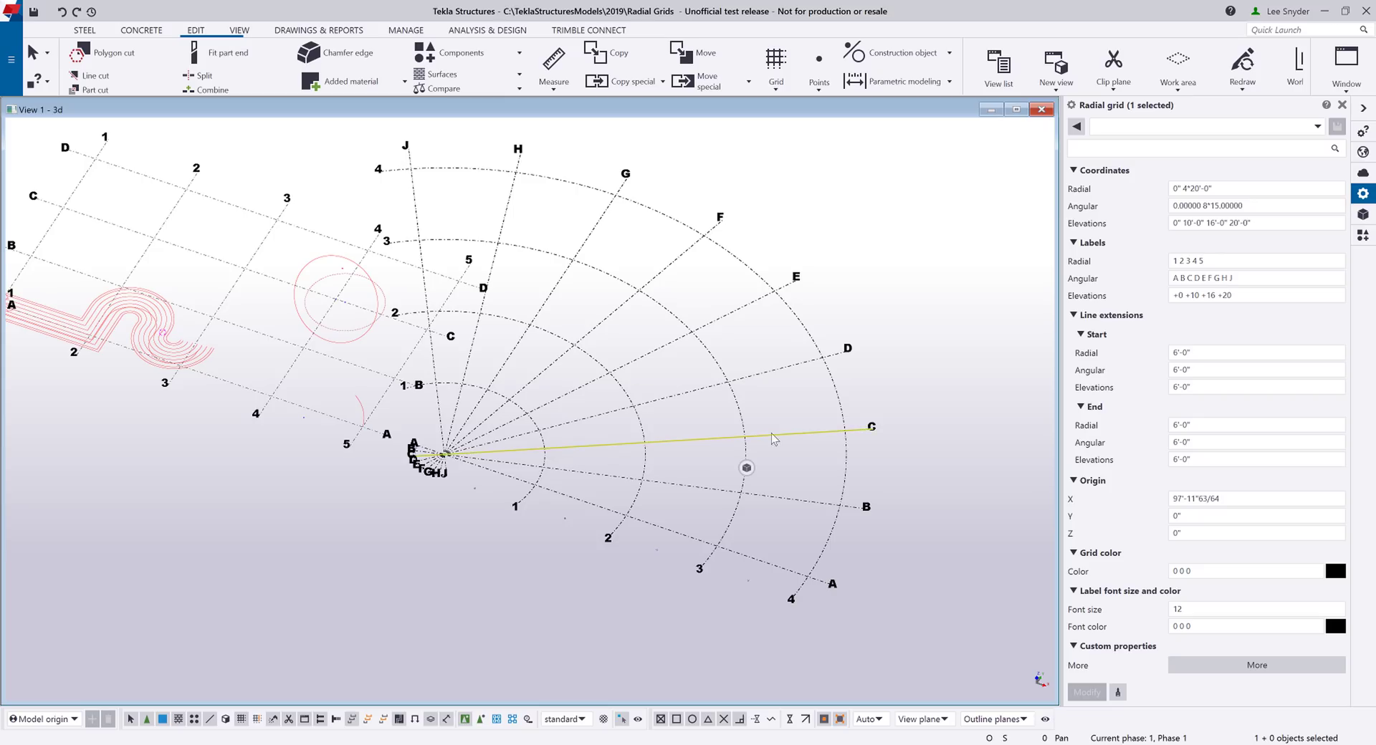
{"action": "key", "text": "Delete"}
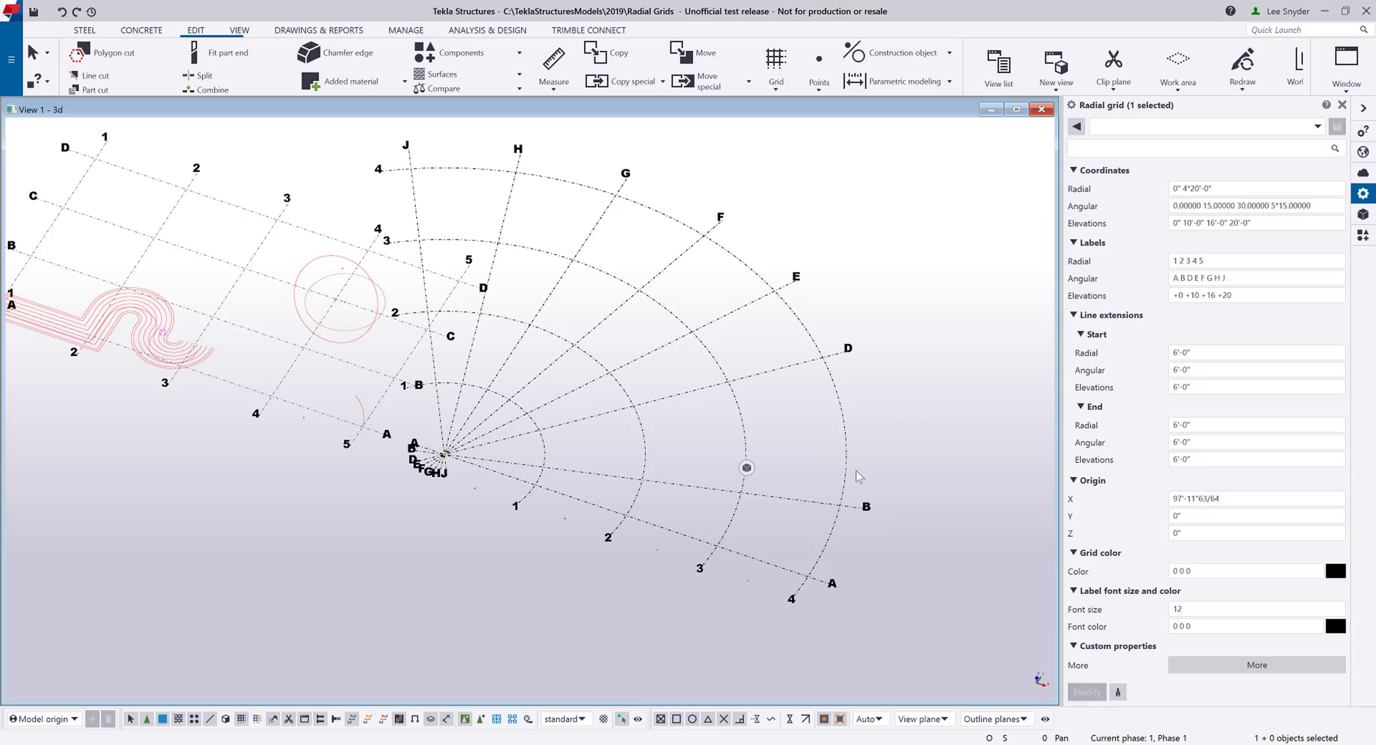
Rotate line B to 27° from line A, then drag the outermost arc inward.
{"action": "left_click", "coordinate": [833, 507]}
{"action": "left_click_drag", "start_coordinate": [825, 509], "coordinate": [829, 442]}
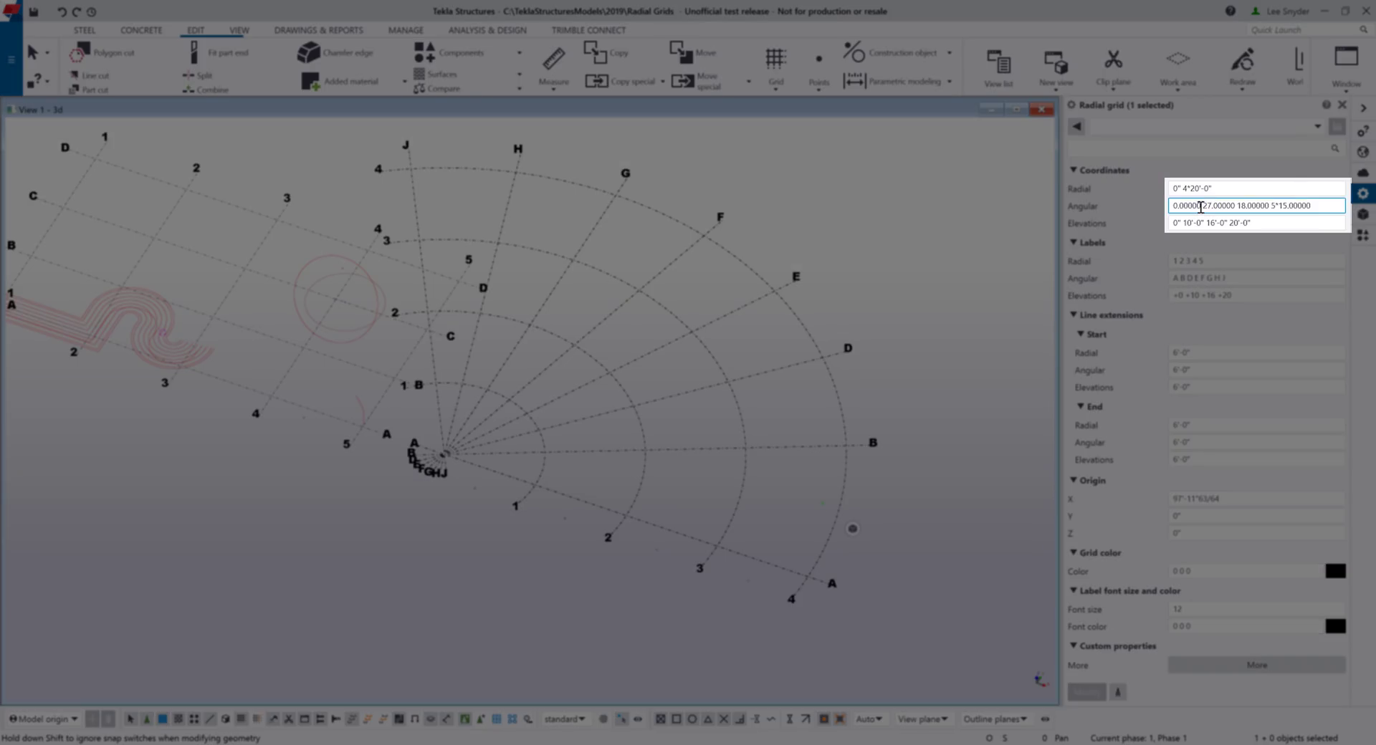
{"action": "left_click_drag", "start_coordinate": [1201, 206], "coordinate": [1234, 208]}
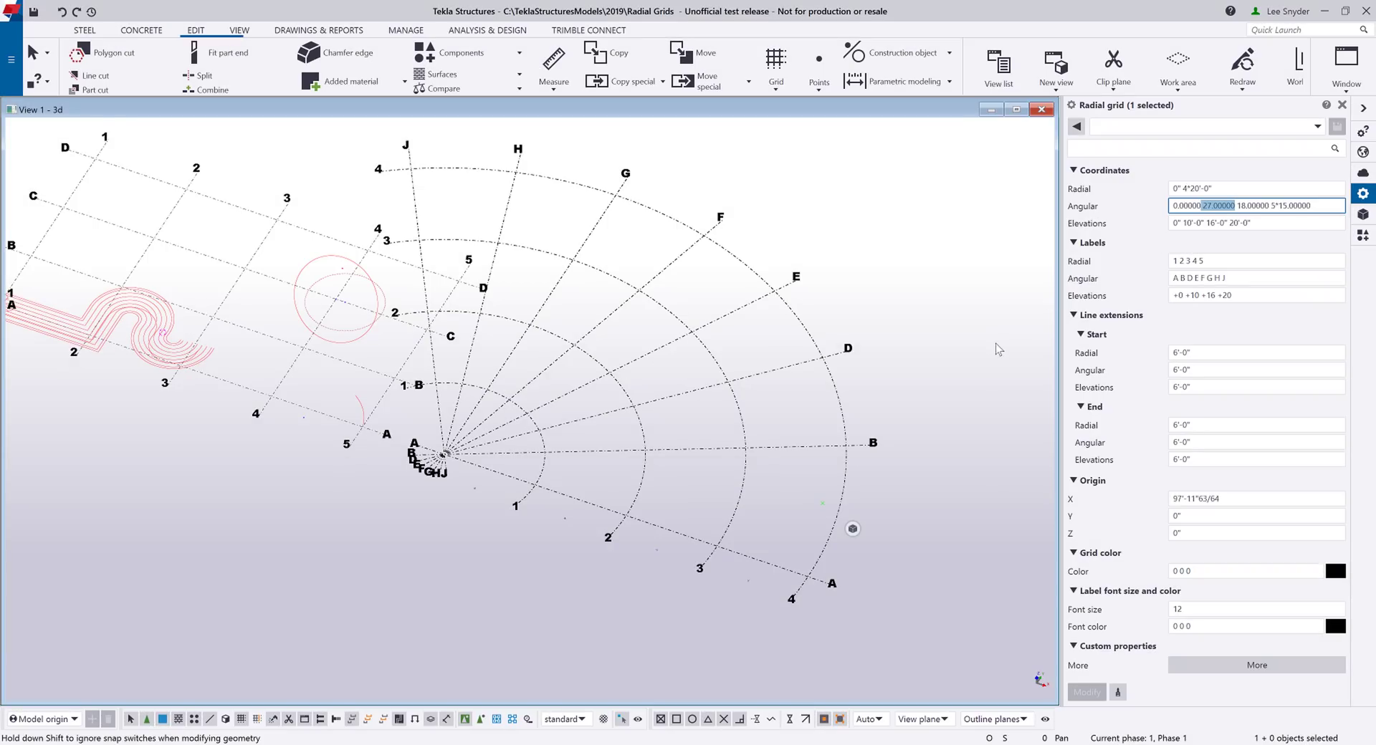
{"action": "left_click_drag", "start_coordinate": [837, 397], "coordinate": [789, 398]}
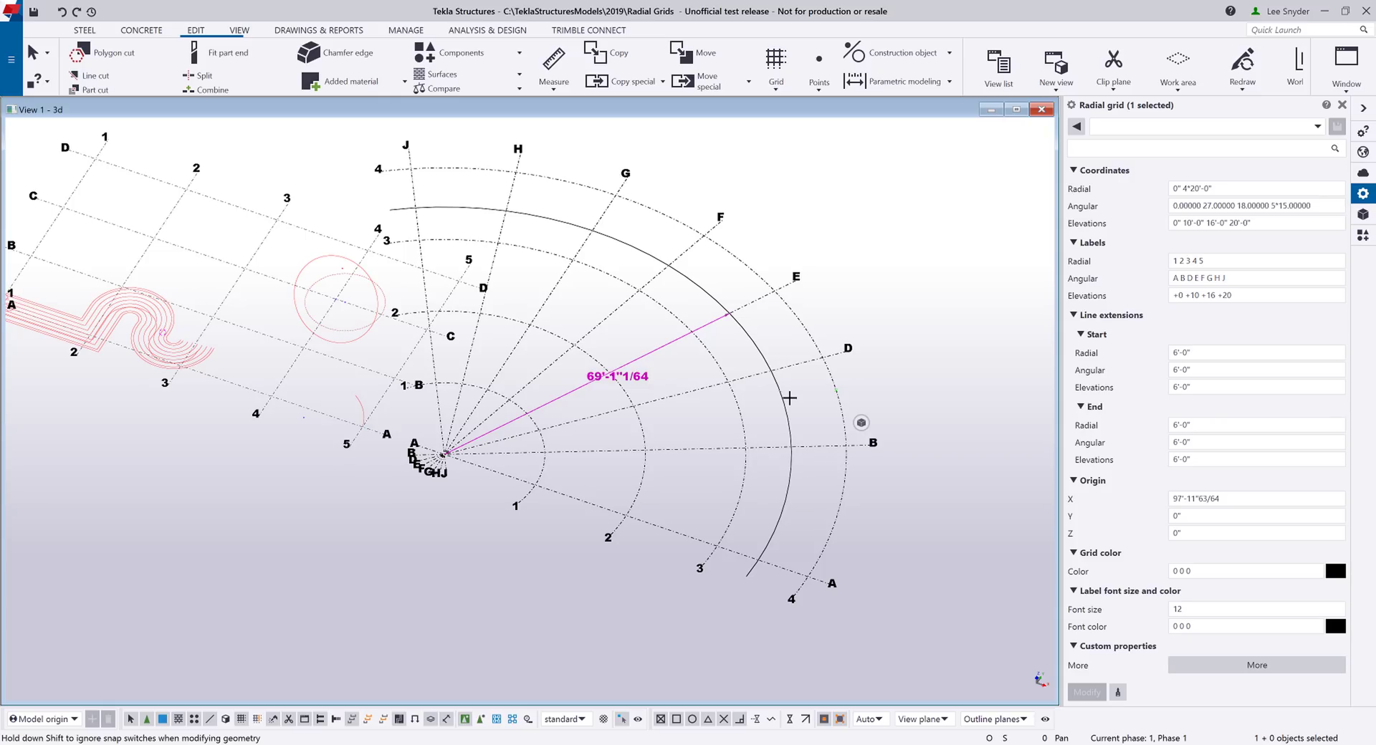
Set the outermost radial grid arc to a 70'-0" radius.
{"action": "type", "text": "70"}
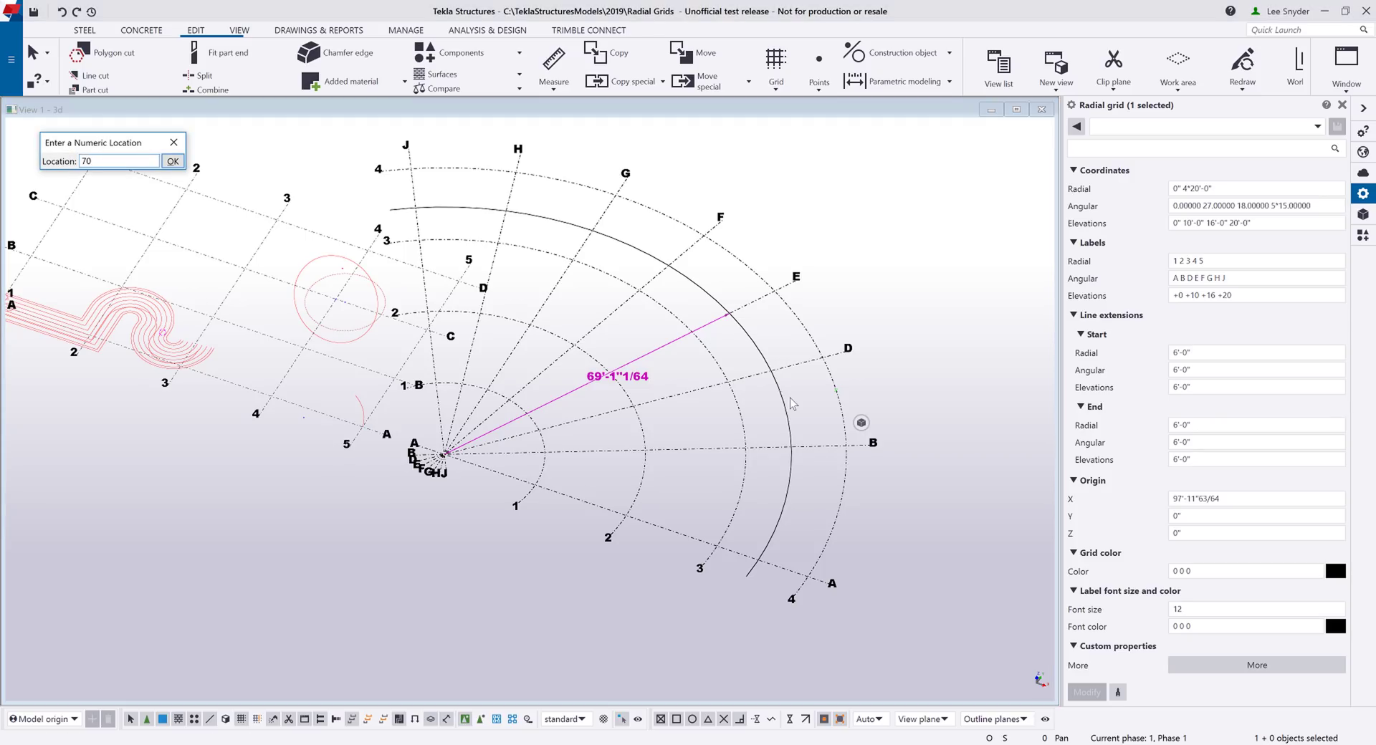
{"action": "key", "text": "Return"}
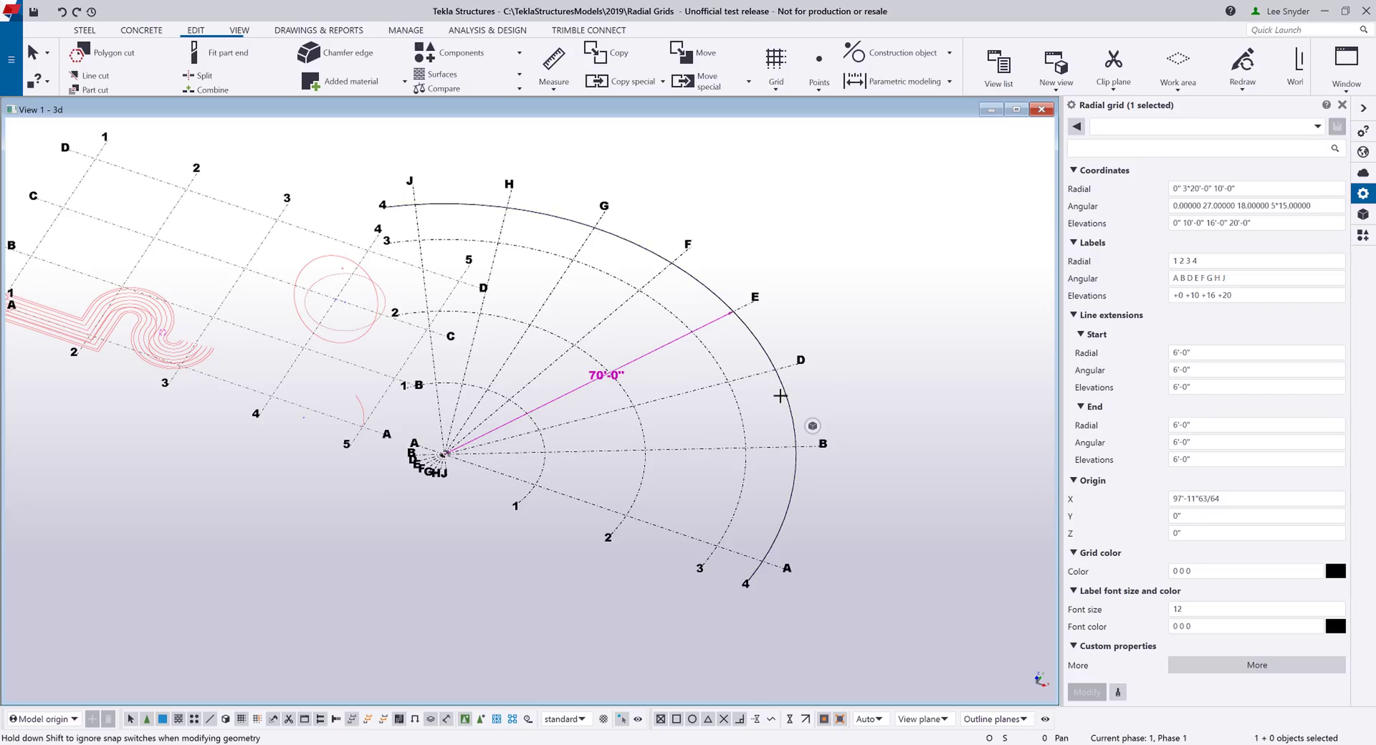
{"action": "scroll", "coordinate": [733, 571], "scroll_direction": "up", "scroll_amount": 5}
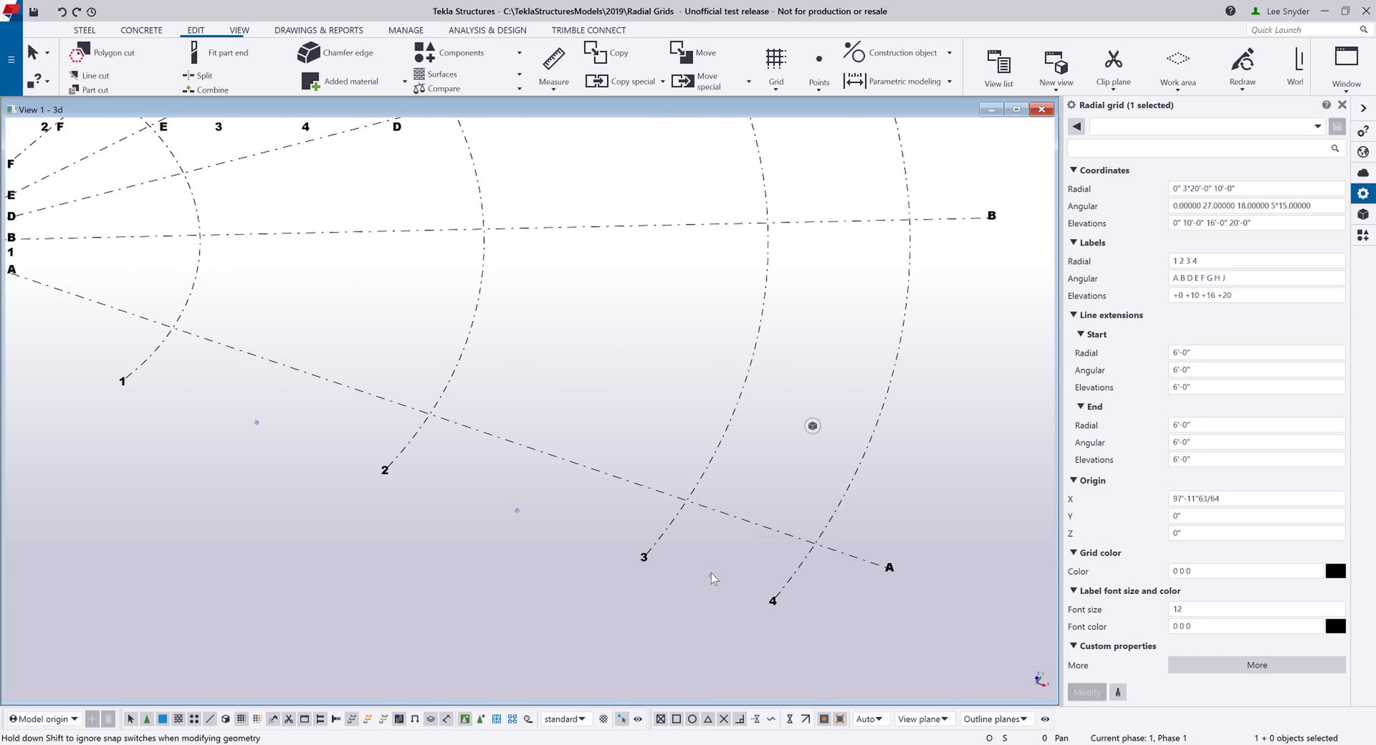
Add arc 34* between rings 3–4 and arc 23* between rings 2–3, then reposition 23*.
{"action": "scroll", "coordinate": [713, 582], "scroll_direction": "down", "scroll_amount": 2}
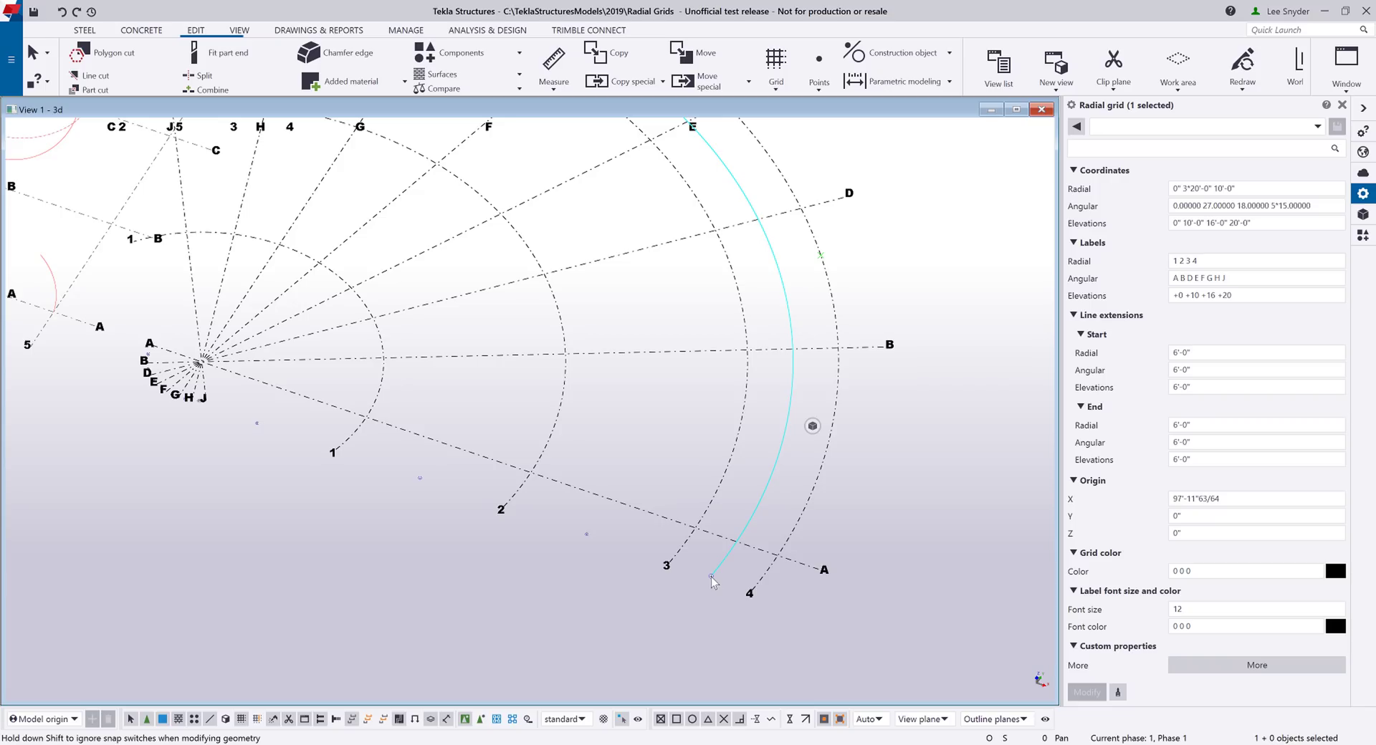
{"action": "left_click", "coordinate": [712, 577]}
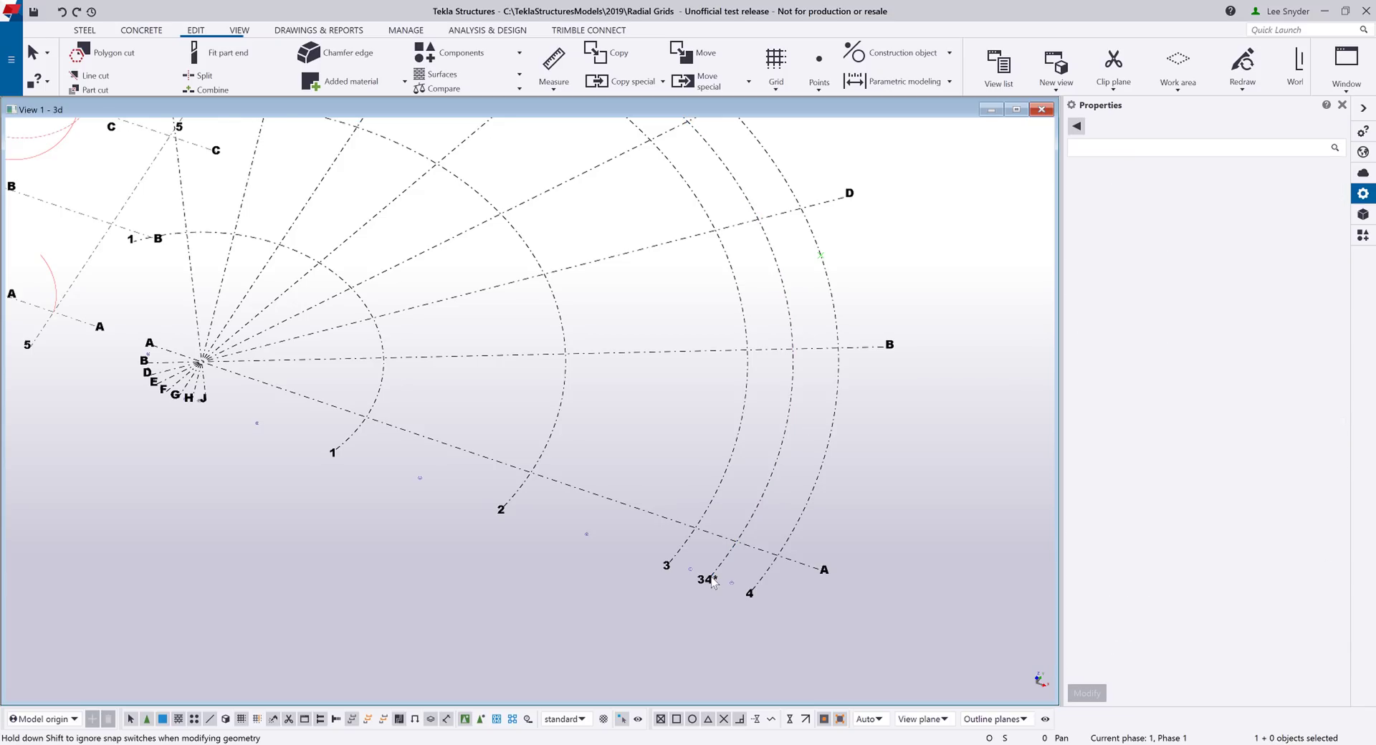
{"action": "left_click", "coordinate": [587, 537]}
{"action": "left_click_drag", "start_coordinate": [637, 459], "coordinate": [666, 466]}
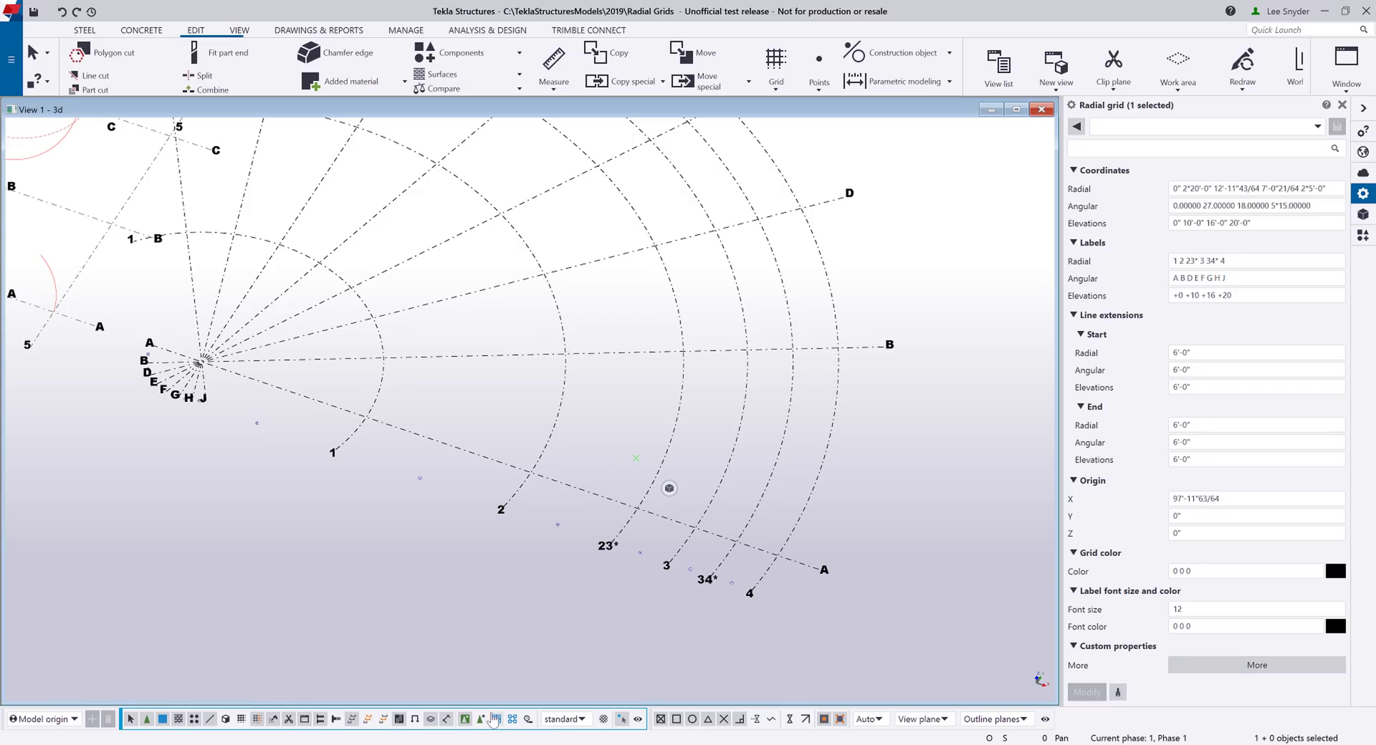
Change the label of grid arc 23* to 2.5.
{"action": "left_click", "coordinate": [624, 534]}
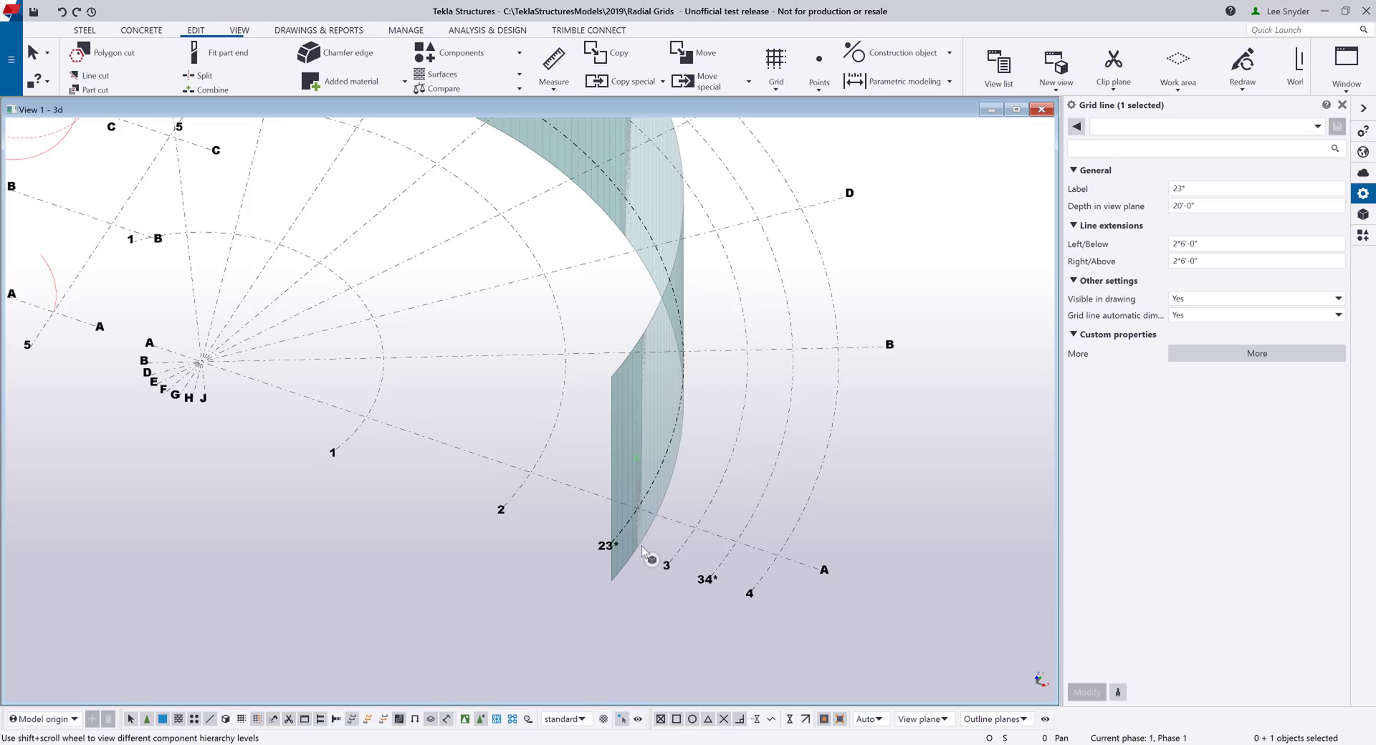
{"action": "mouse_move", "coordinate": [651, 560]}
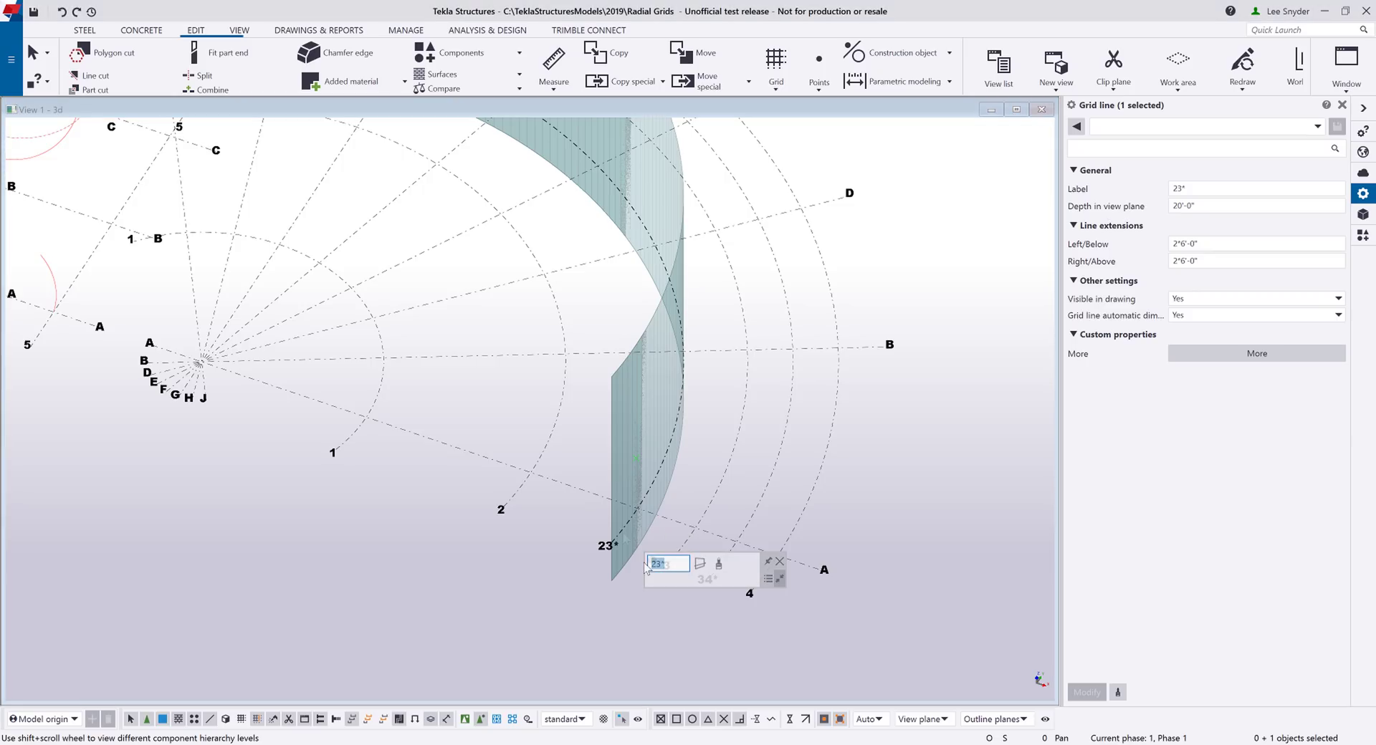
{"action": "left_click_drag", "start_coordinate": [672, 565], "coordinate": [647, 567]}
{"action": "type", "text": "2.5"}
{"action": "key", "text": "Return"}
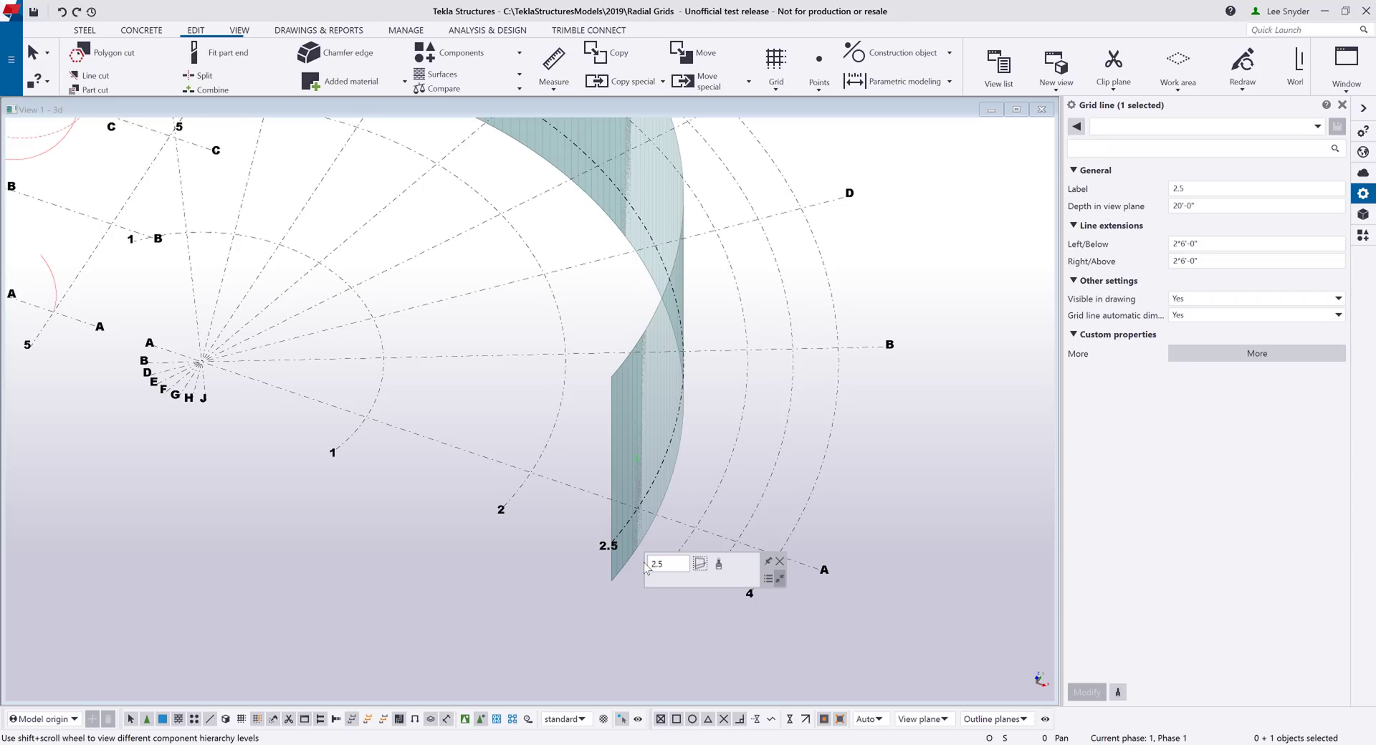
Check the arc's line extension lengths, then select the whole radial grid.
{"action": "left_click", "coordinate": [700, 565]}
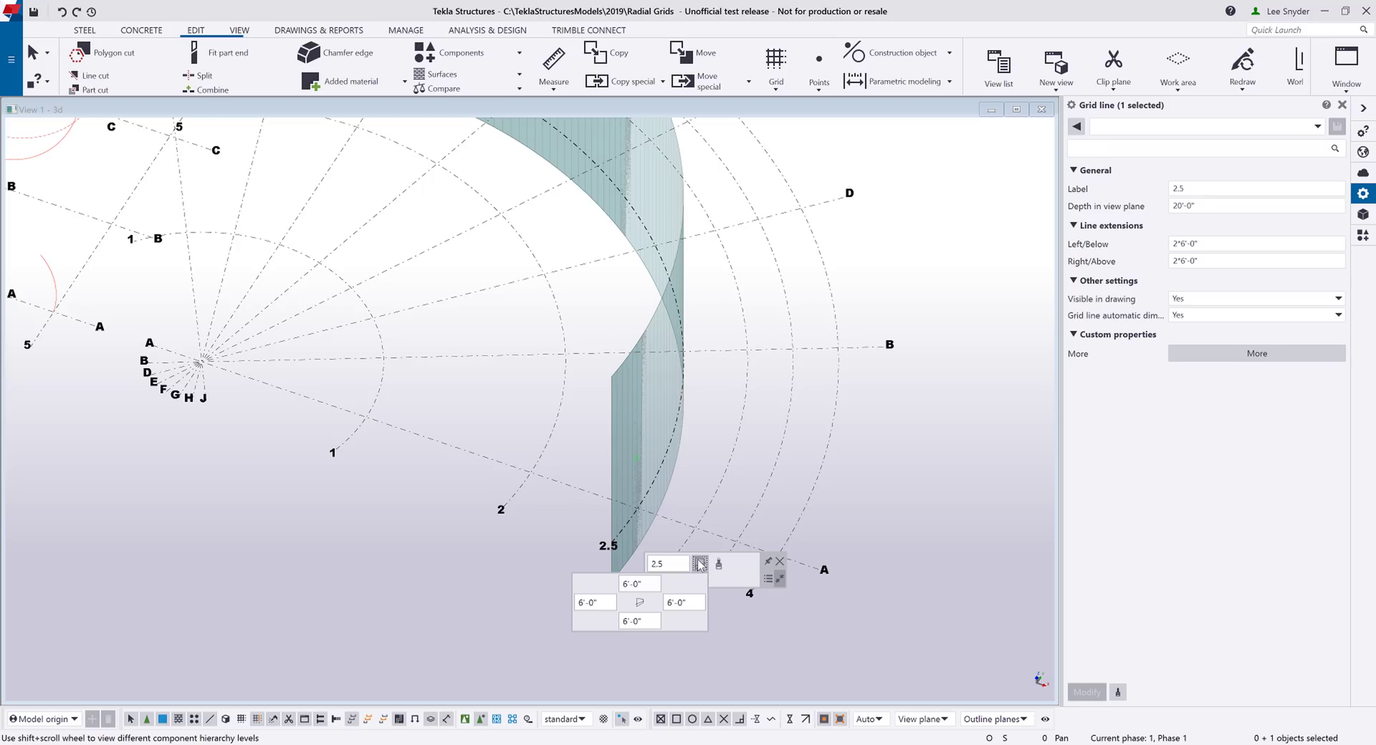
{"action": "left_click", "coordinate": [693, 471]}
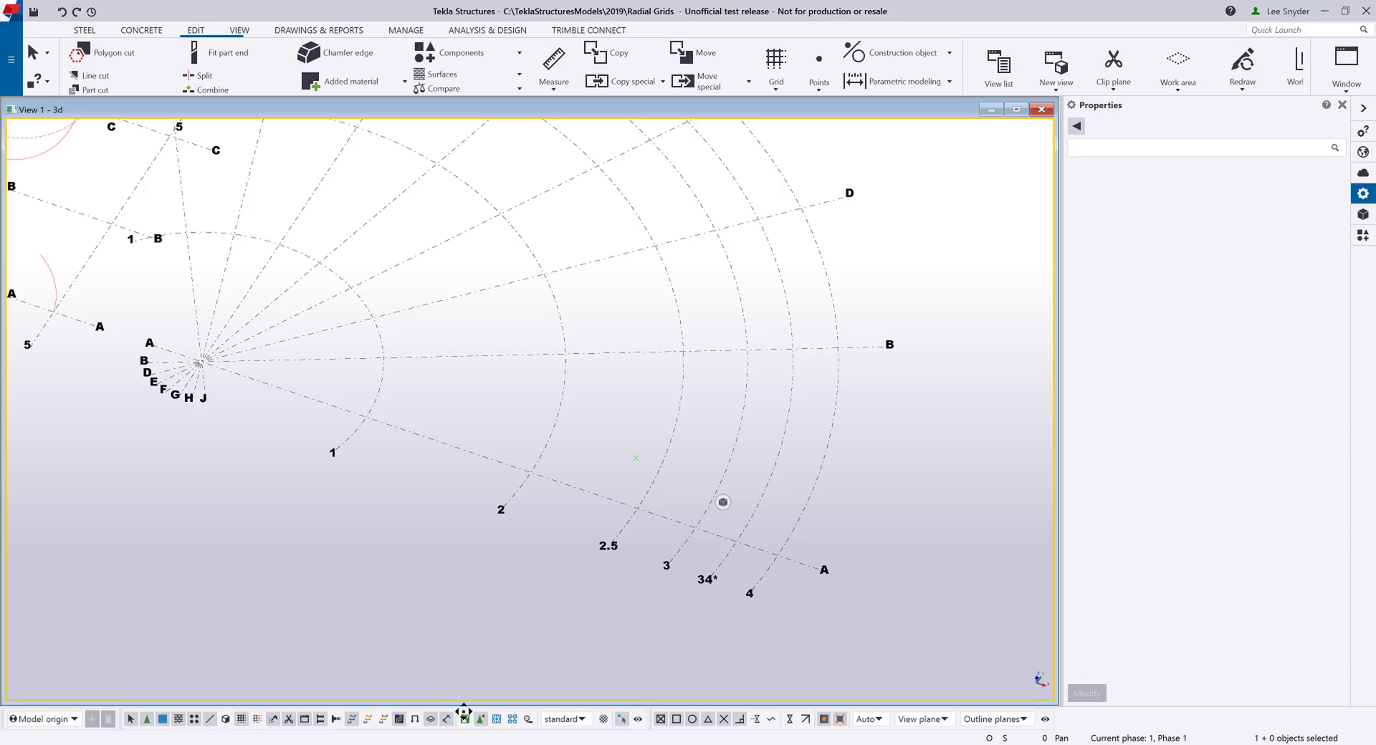
{"action": "left_click", "coordinate": [683, 526]}
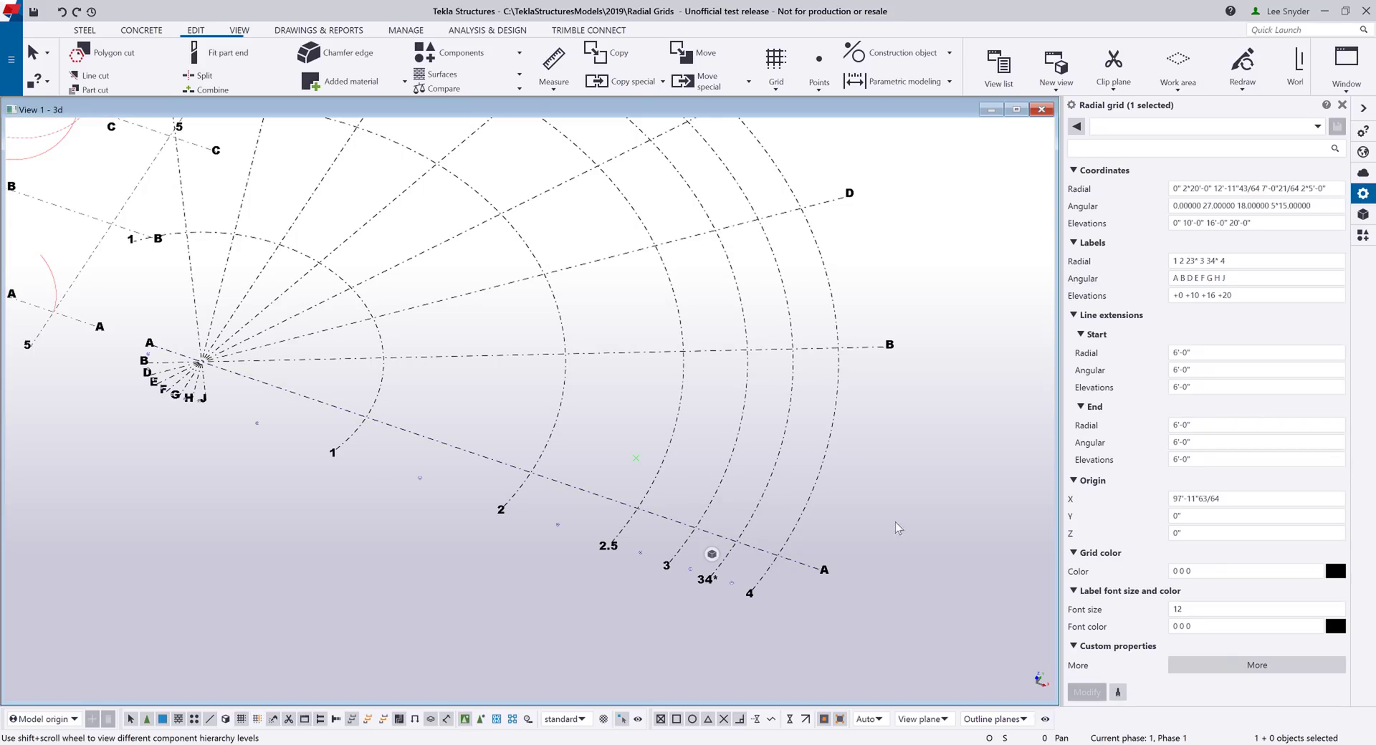
Set the radial grid line colour to red (240 26 26) and apply it.
{"action": "left_click", "coordinate": [1335, 572]}
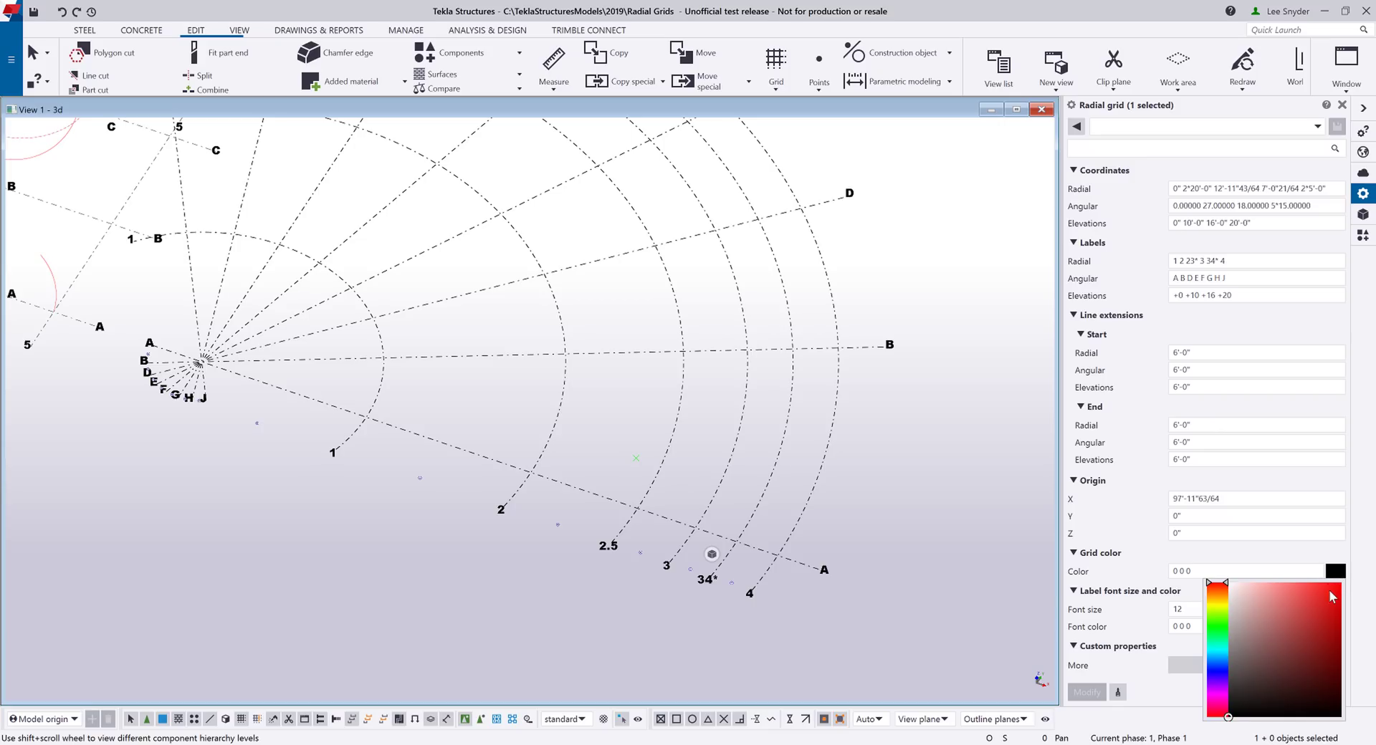
{"action": "left_click", "coordinate": [1329, 590]}
{"action": "left_click", "coordinate": [1089, 693]}
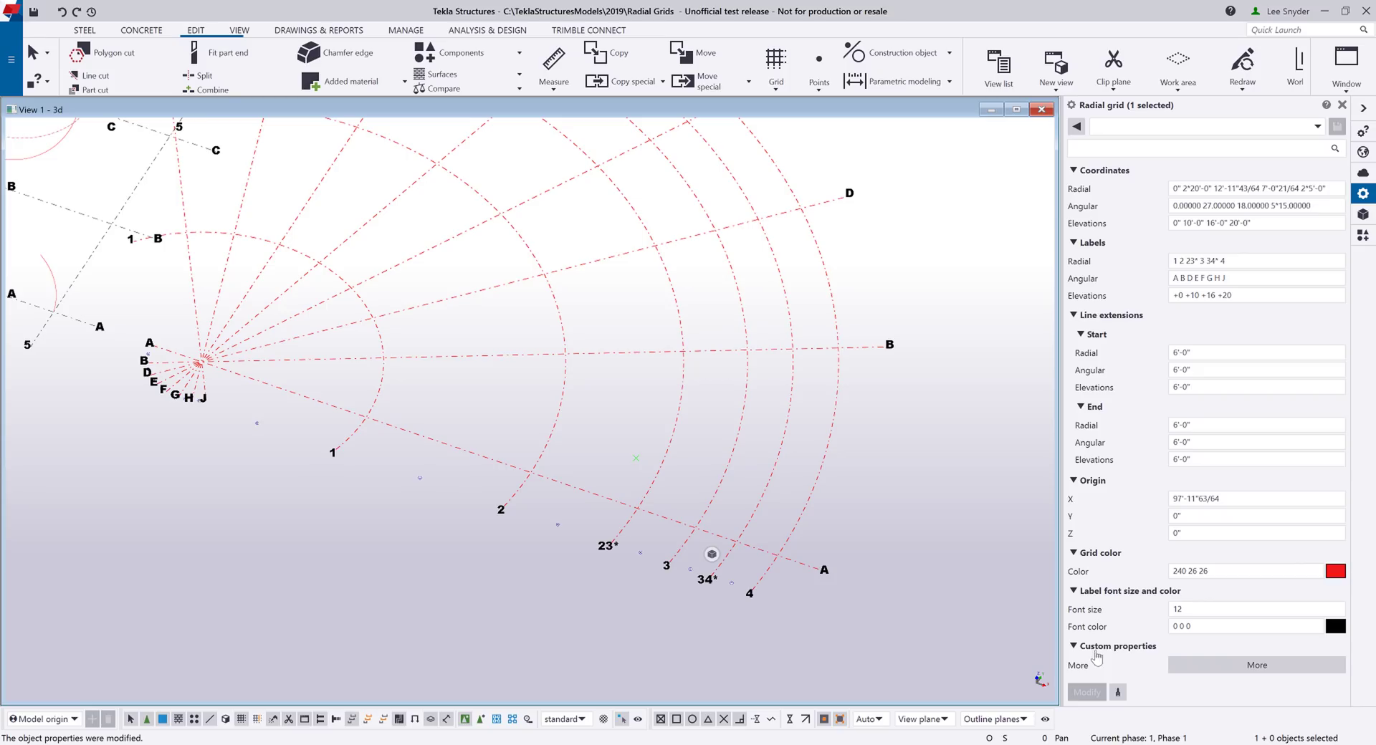
Make the radial grid labels blue (17 88 232), then view both grids whole.
{"action": "left_click", "coordinate": [1336, 626]}
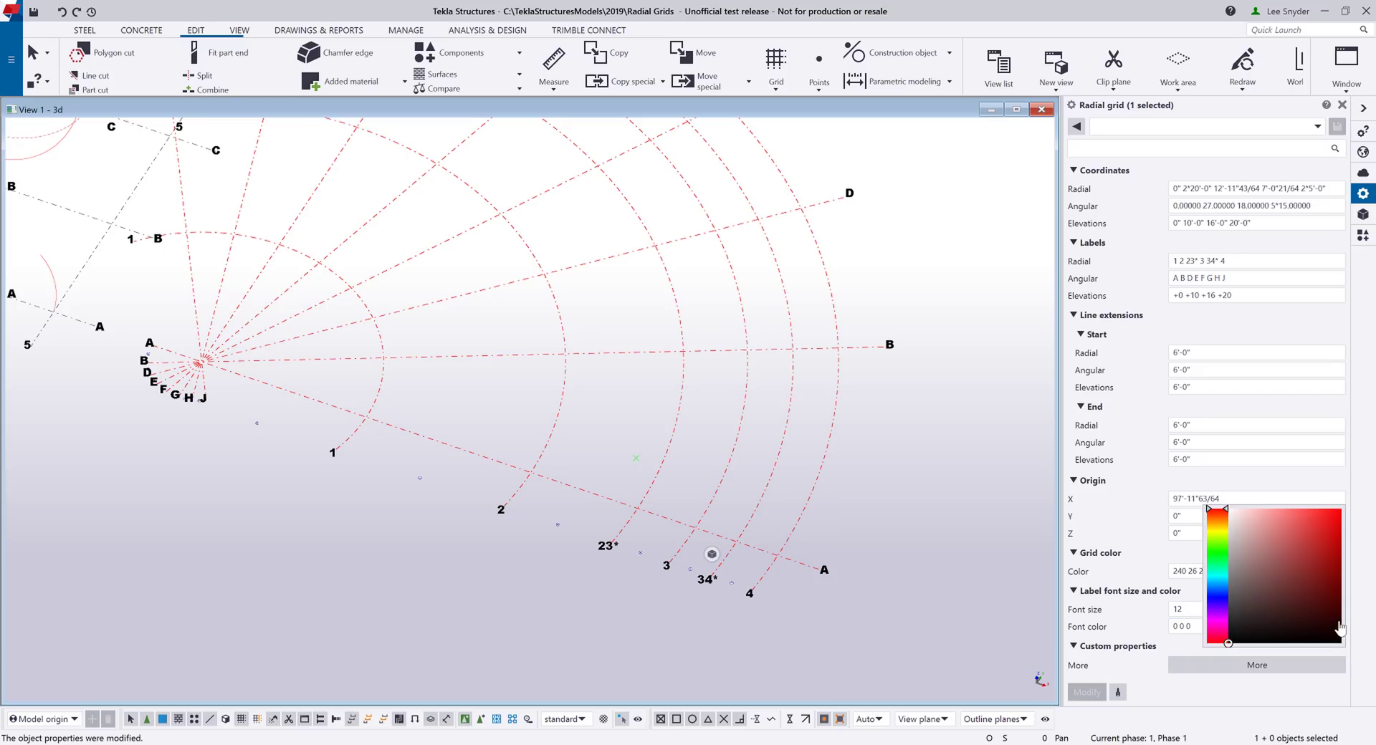
{"action": "left_click", "coordinate": [1216, 592]}
{"action": "left_click", "coordinate": [1333, 521]}
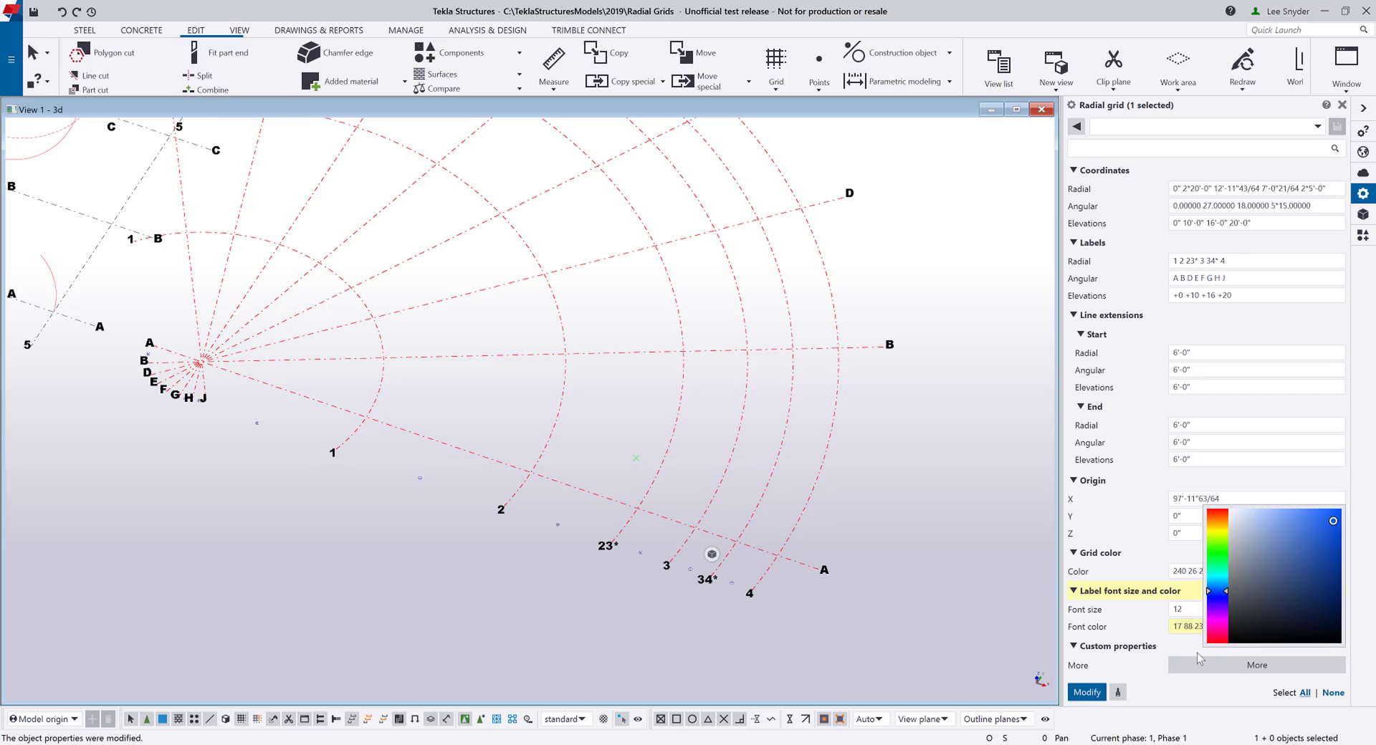
{"action": "left_click", "coordinate": [1086, 693]}
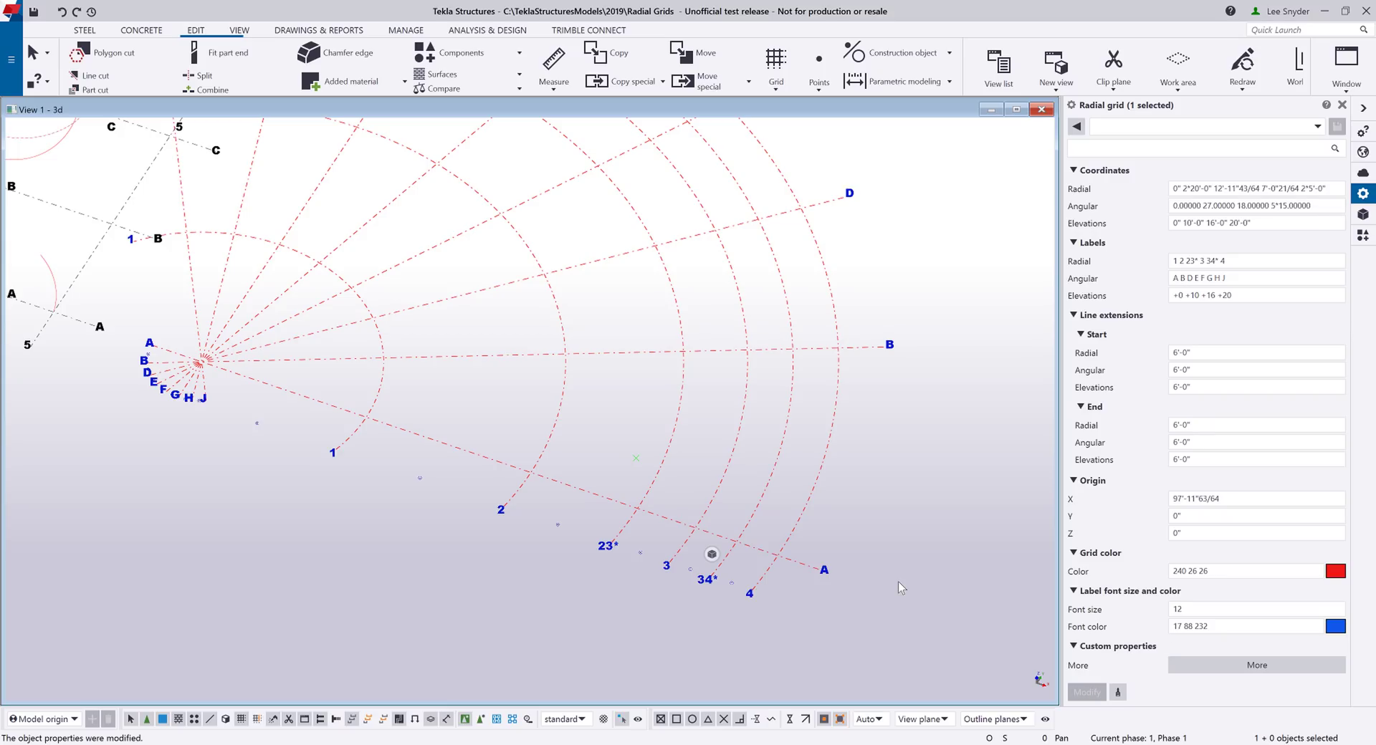
{"action": "scroll", "coordinate": [897, 582], "scroll_direction": "down", "scroll_amount": 3}
{"action": "middle_click_drag", "start_coordinate": [897, 582], "coordinate": [840, 527], "text": "ctrl"}
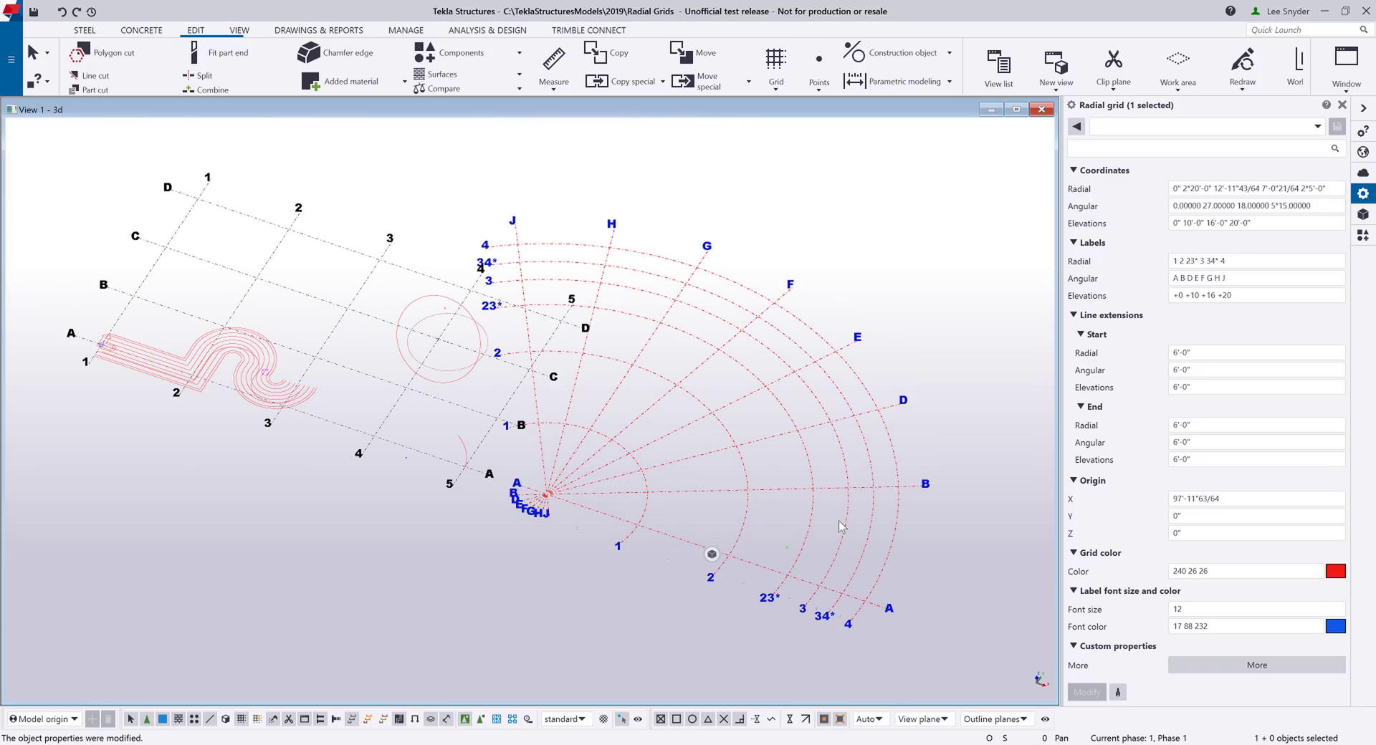